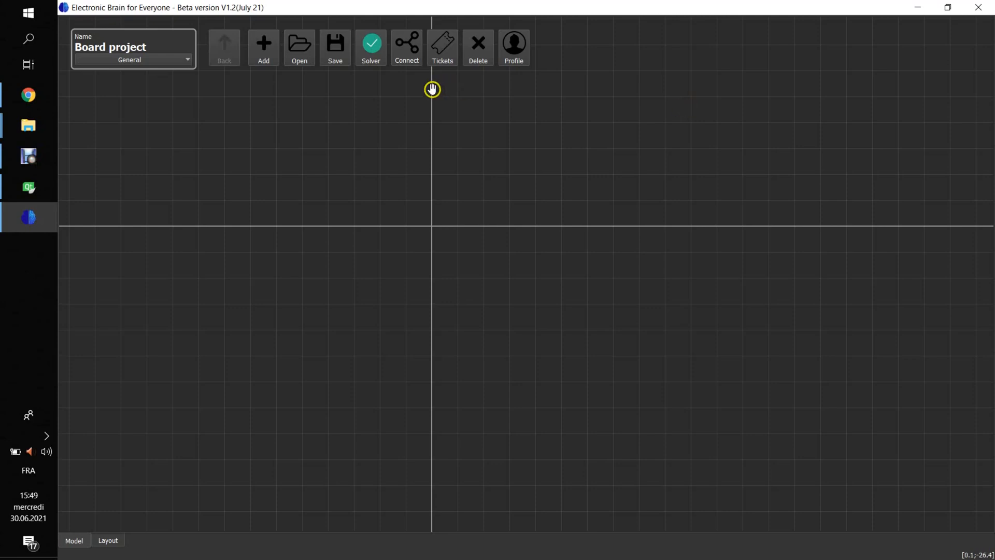
# - Add a Rotation output resource from its template with default settings, placing it above the horizontal axis, well right of the origin
pyautogui.click(272, 50)
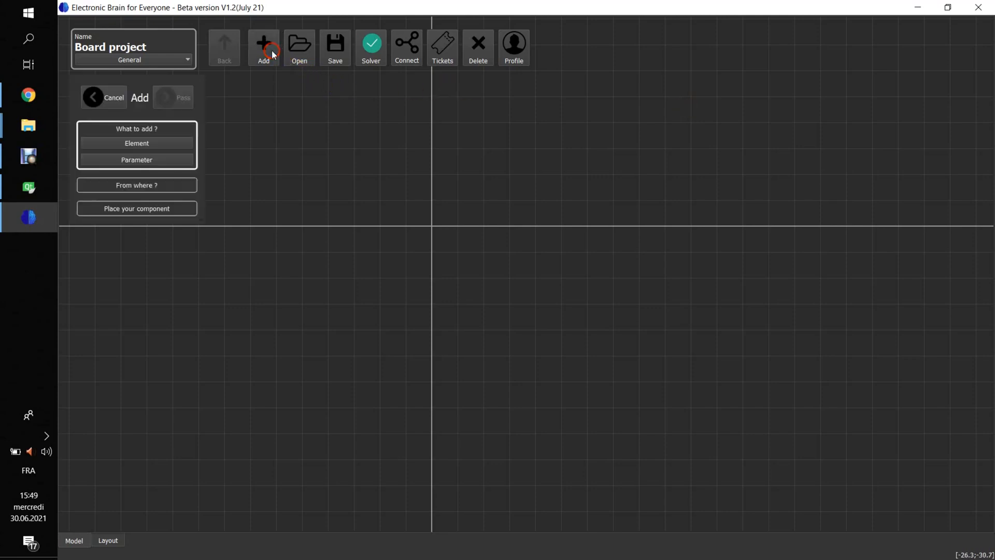
pyautogui.click(177, 140)
pyautogui.click(166, 166)
pyautogui.doubleClick(291, 213)
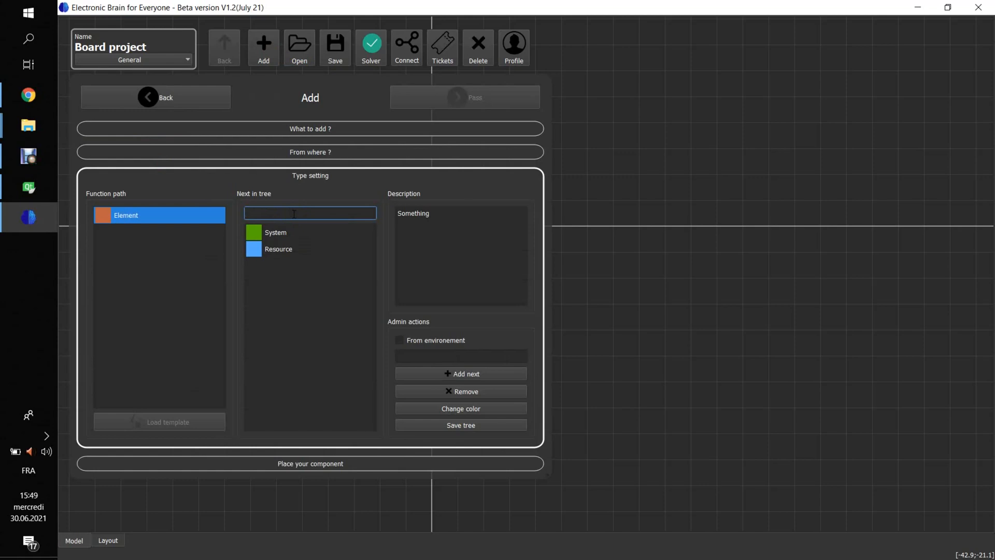
pyautogui.write('Ro')
pyautogui.press('Down')
pyautogui.press('Down')
pyautogui.press('Return')
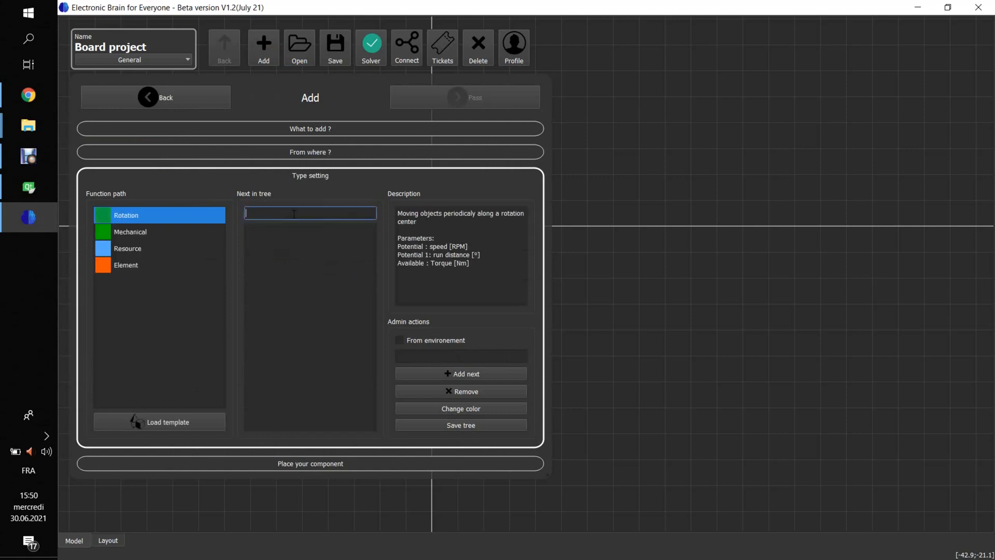
pyautogui.click(124, 423)
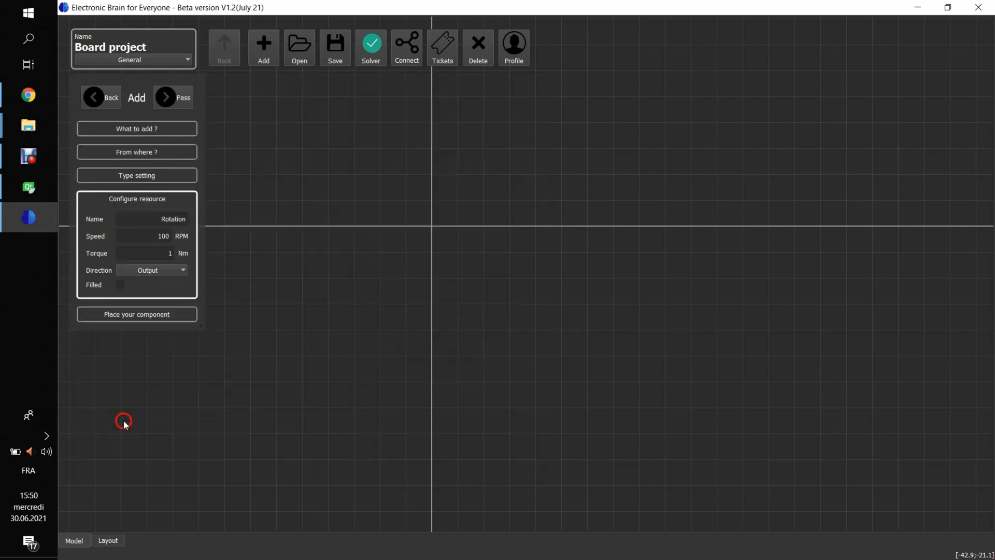
pyautogui.click(169, 100)
pyautogui.click(803, 166)
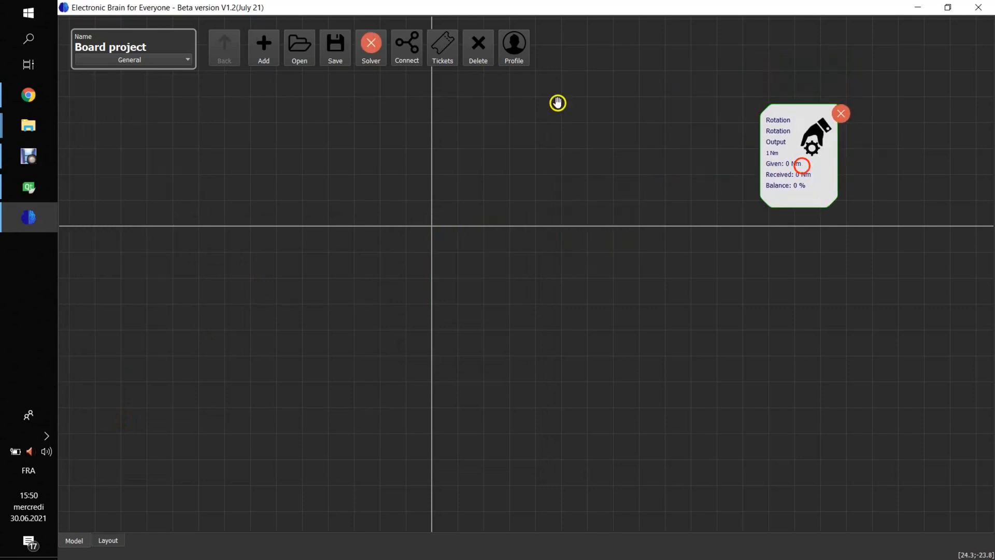
# - Add a Bluetooth output resource from its template with default settings, placing it directly below the Rotation resource
pyautogui.click(264, 45)
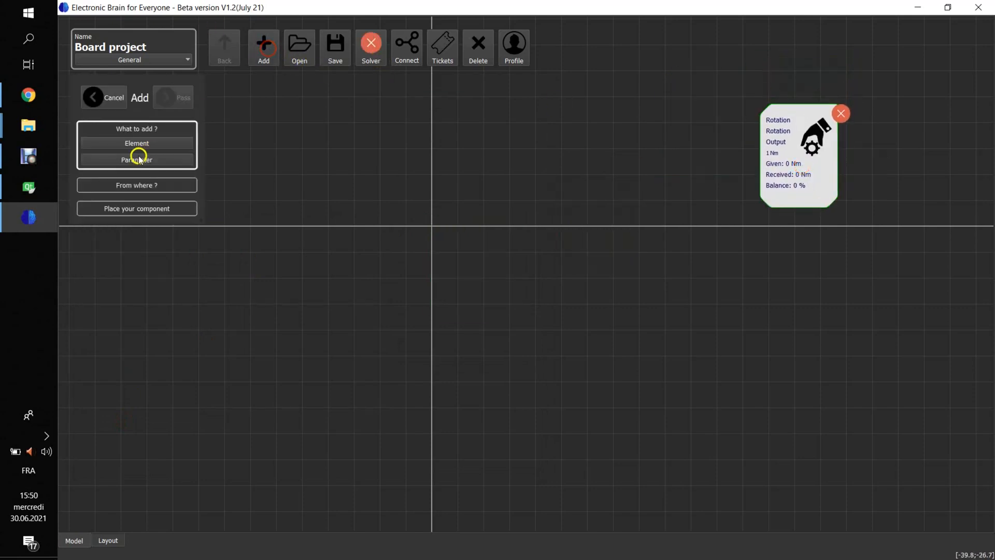
pyautogui.click(132, 144)
pyautogui.click(139, 166)
pyautogui.click(318, 215)
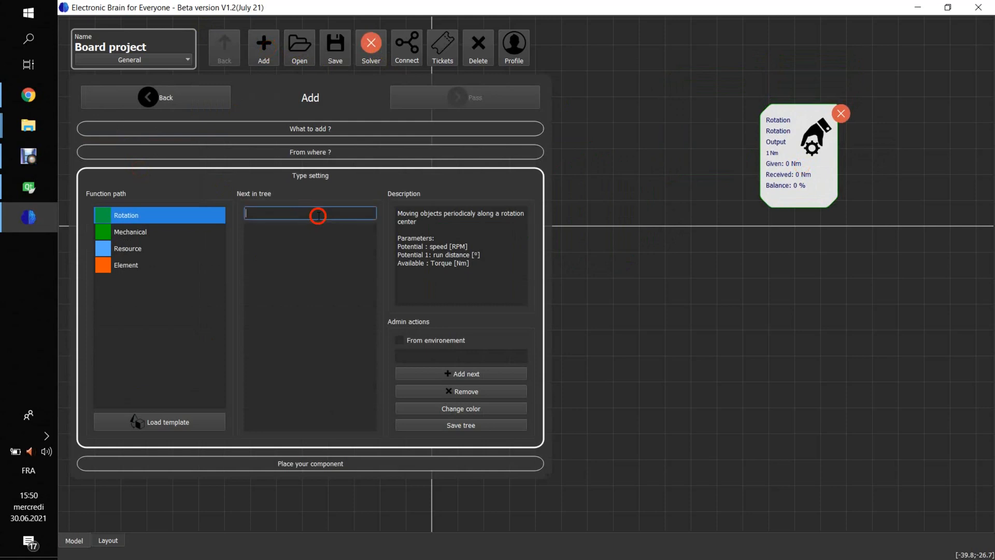
pyautogui.write('blu')
pyautogui.press('Down')
pyautogui.press('Return')
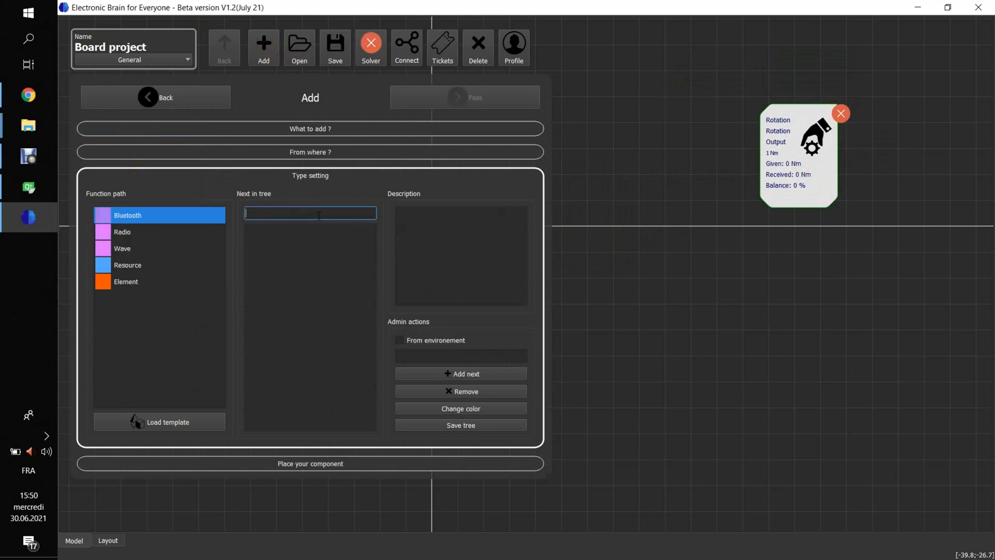
pyautogui.click(131, 417)
pyautogui.click(166, 98)
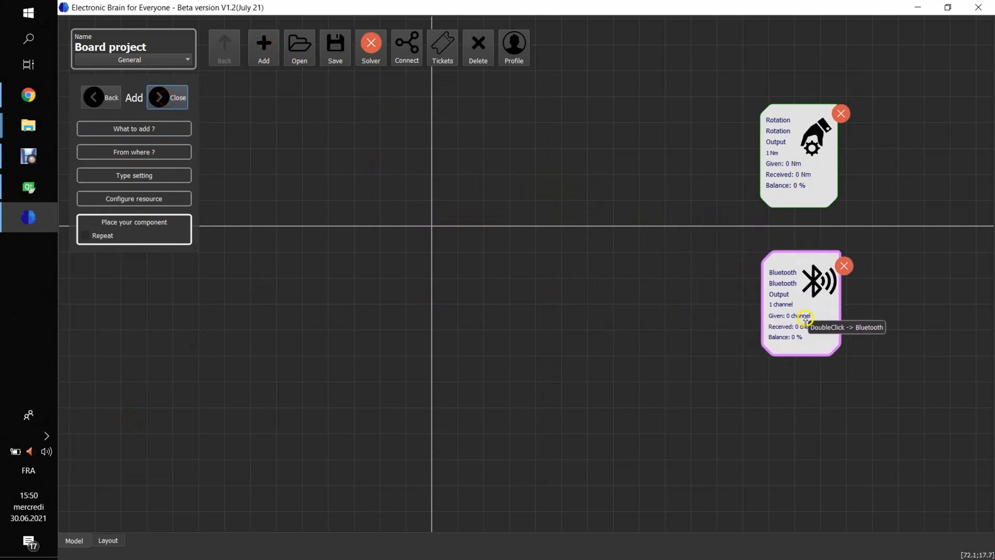
pyautogui.click(806, 314)
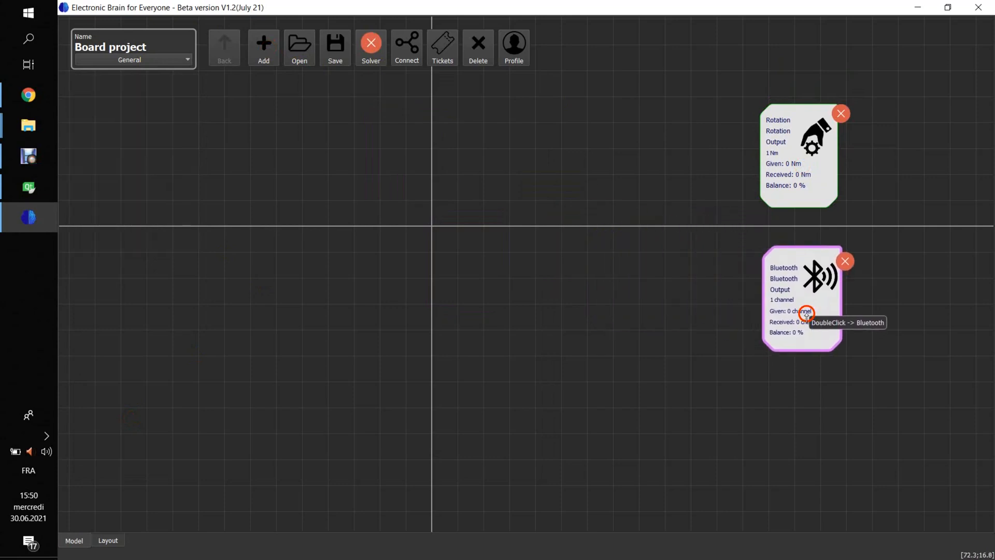
# - Start filling the missing resources through the solver, raise the Rotation priority above Bluetooth, and search the base for matching elements
pyautogui.click(379, 55)
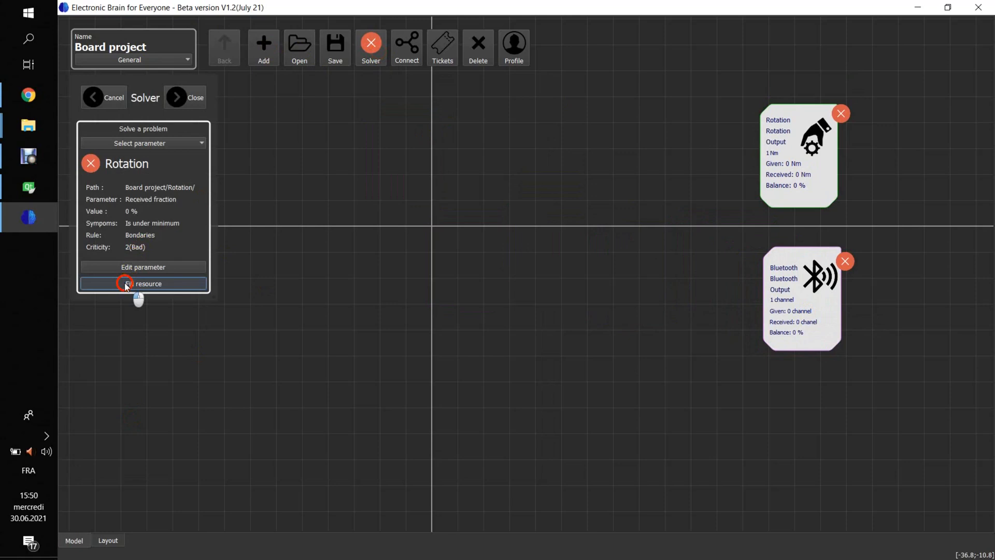
pyautogui.click(124, 282)
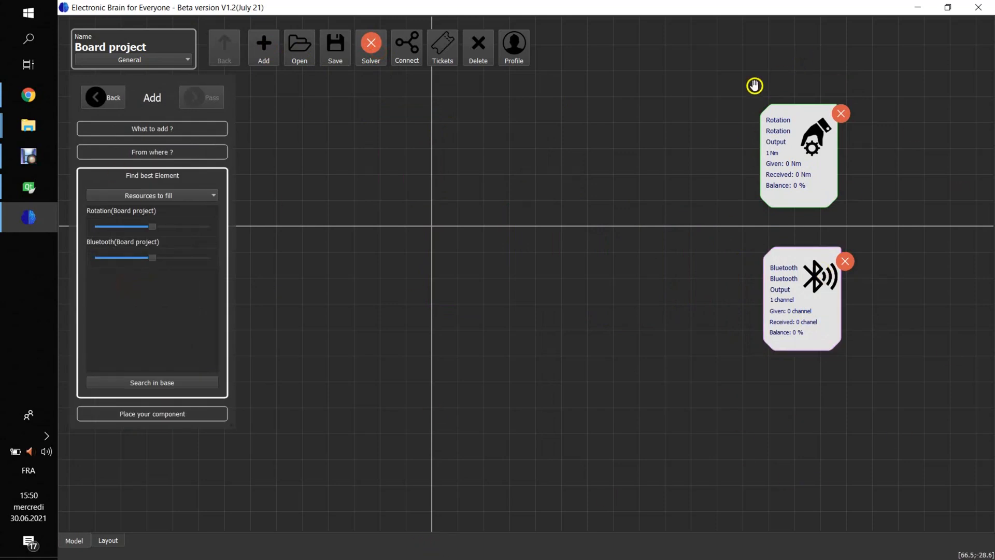
pyautogui.moveTo(152, 233); pyautogui.dragTo(185, 228)
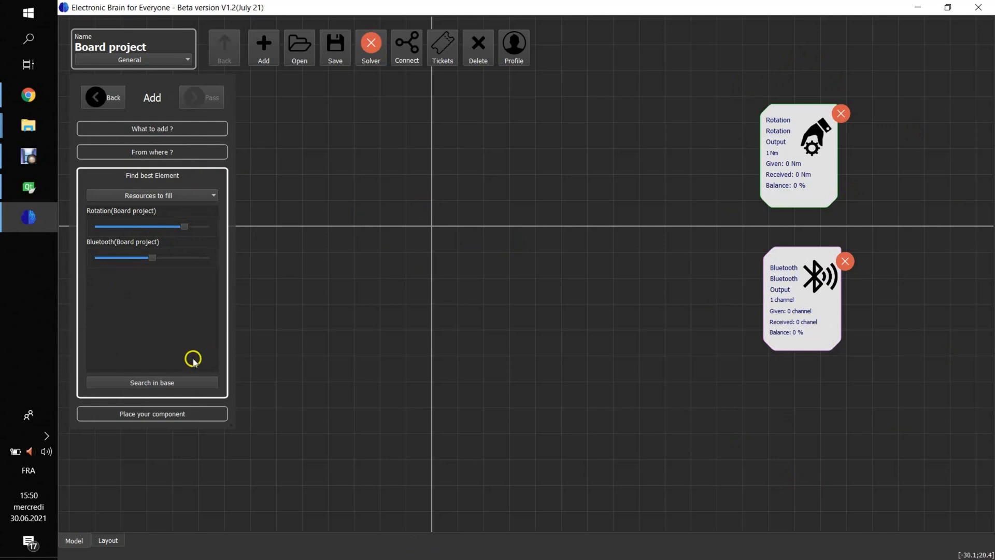
pyautogui.click(165, 381)
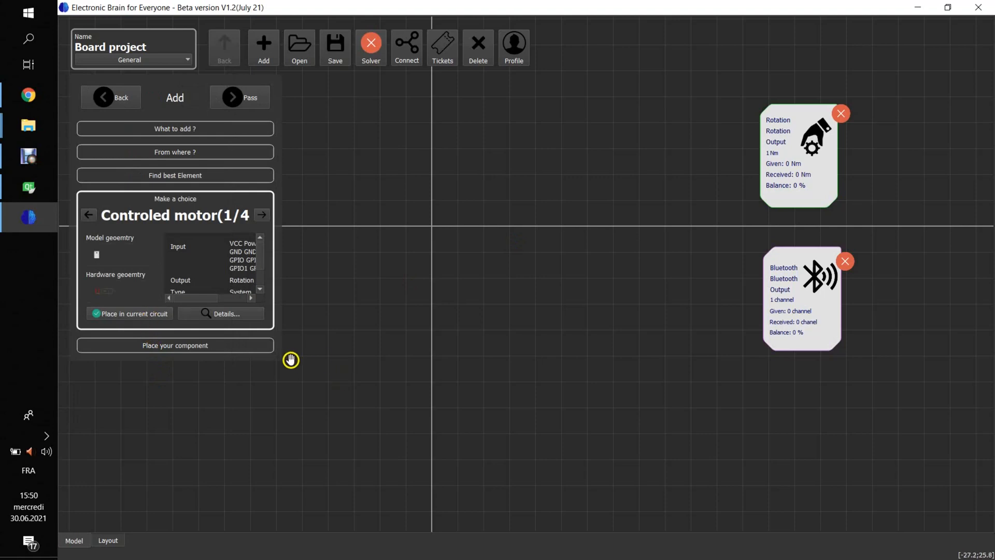
# - Place the Controled motor to the left of the output resources and connect its Rotation output to the Rotation resource
pyautogui.moveTo(278, 356); pyautogui.dragTo(333, 394)
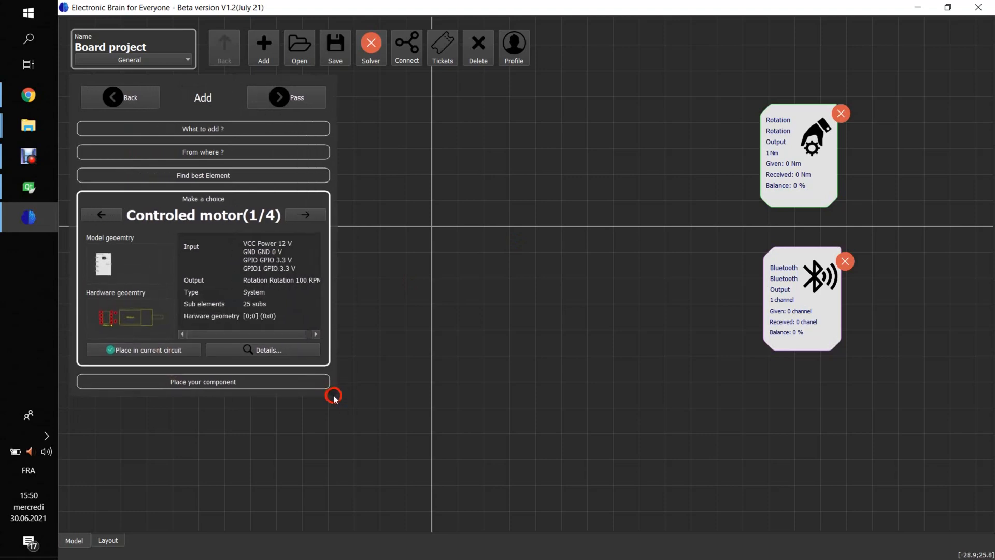
pyautogui.click(156, 351)
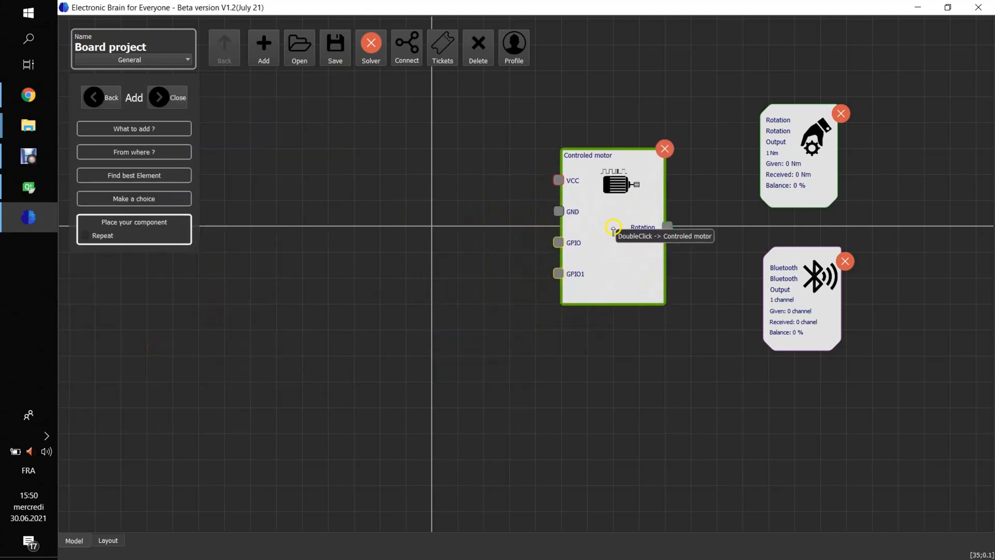
pyautogui.click(613, 229)
pyautogui.click(406, 44)
pyautogui.click(115, 290)
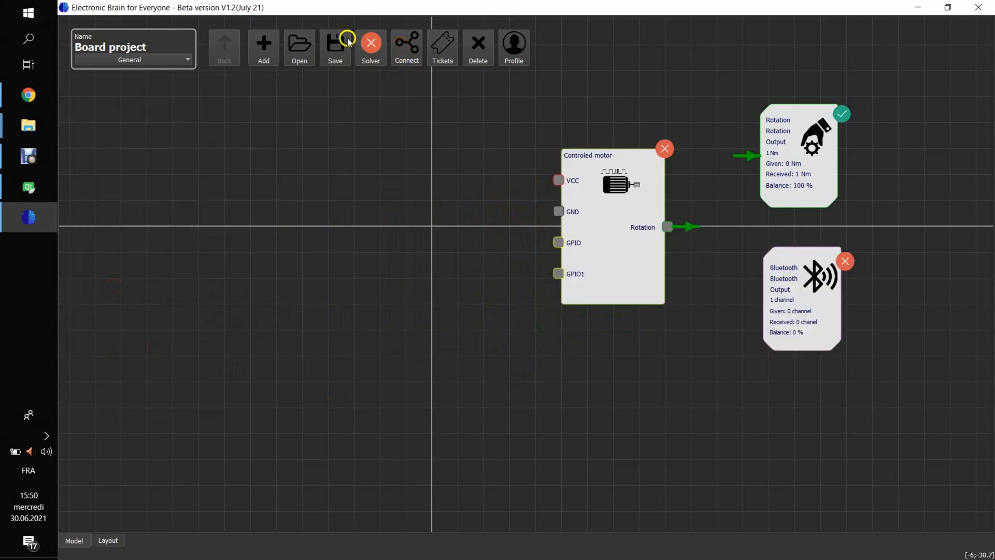
# - Search the base through the solver for an element filling the remaining resources and place the Bluetooth system left of the motor
pyautogui.click(368, 51)
pyautogui.click(122, 283)
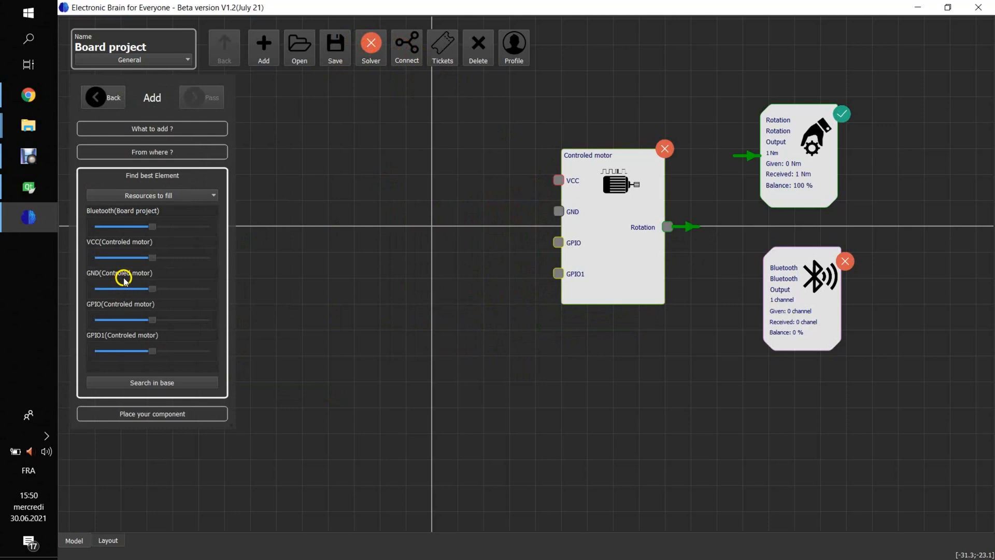
pyautogui.click(130, 383)
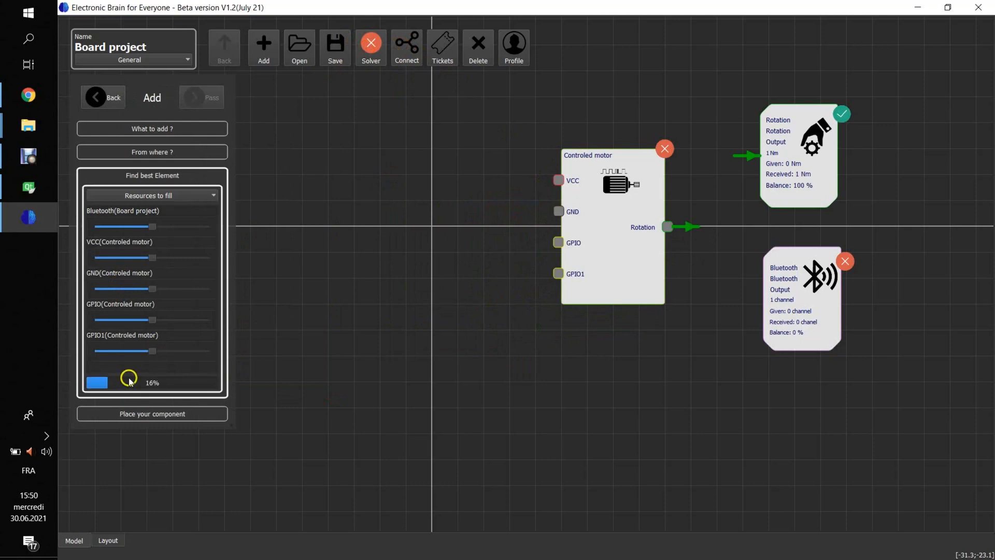
pyautogui.click(137, 351)
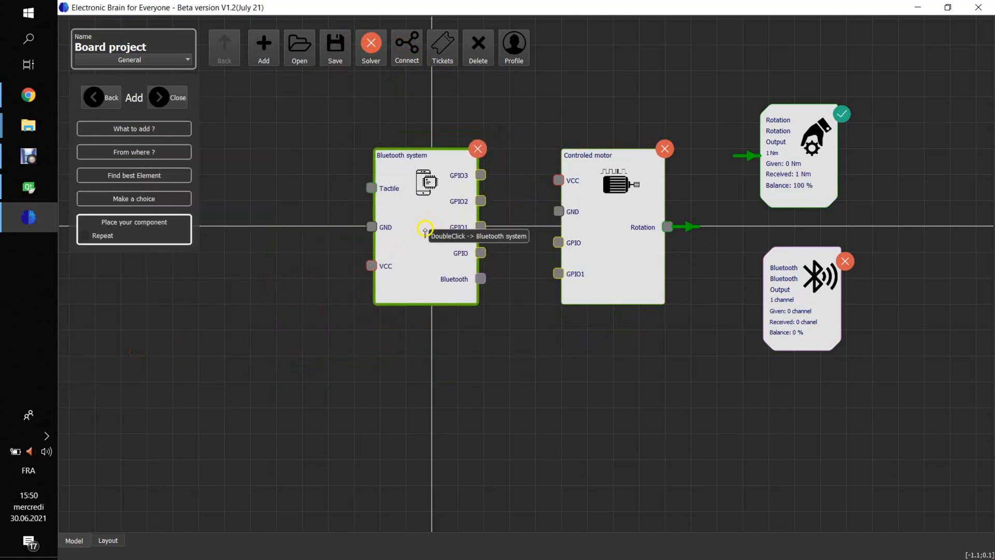
pyautogui.click(421, 234)
# - Connect the matching GPIO and Bluetooth pins automatically, and externalize the Tactile input as a resource left of the Bluetooth system
pyautogui.click(409, 61)
pyautogui.click(127, 309)
pyautogui.click(127, 311)
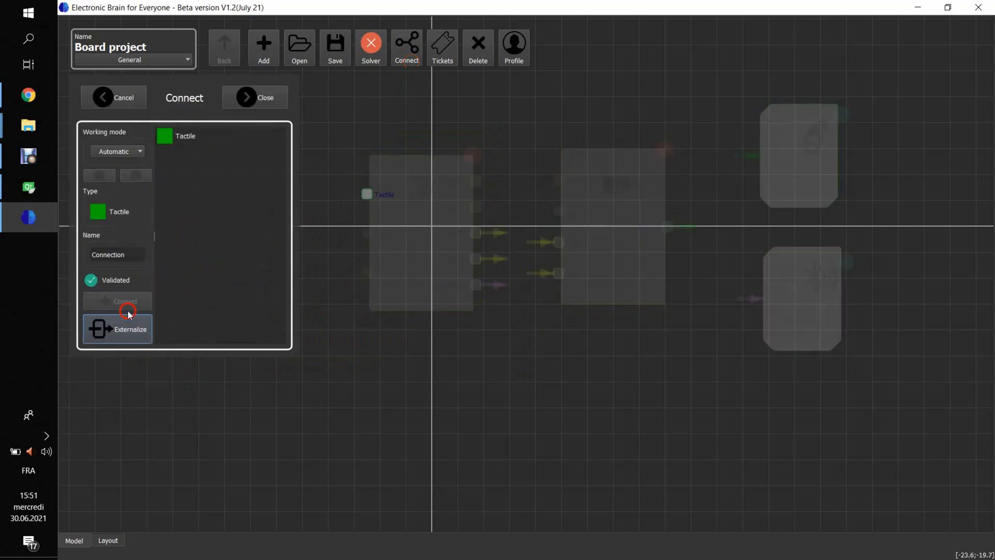
pyautogui.click(125, 330)
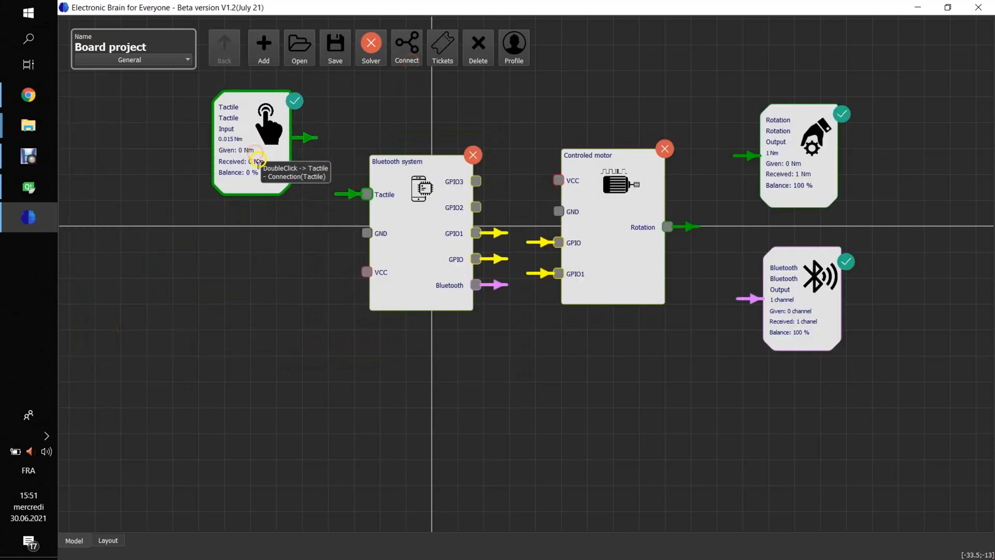
pyautogui.click(202, 165)
# - Move the Tactile resource farther left to leave room beside the Bluetooth system
pyautogui.moveTo(202, 165); pyautogui.dragTo(156, 168)
pyautogui.moveTo(371, 129); pyautogui.dragTo(443, 184)
pyautogui.moveTo(211, 199); pyautogui.dragTo(191, 189)
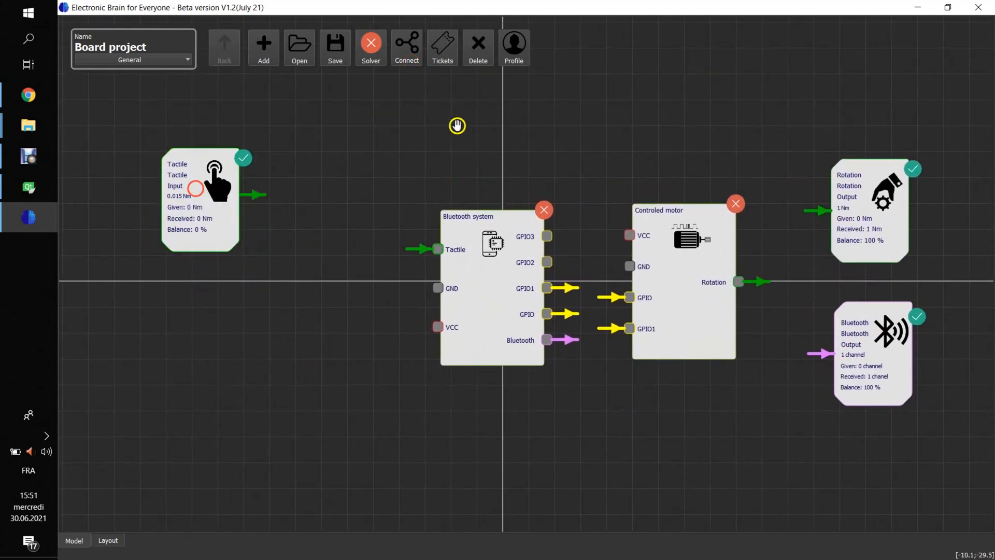
# - Search the base through the solver for a source of VCC and GND, and place the Power Jack left of the Bluetooth system
pyautogui.click(367, 50)
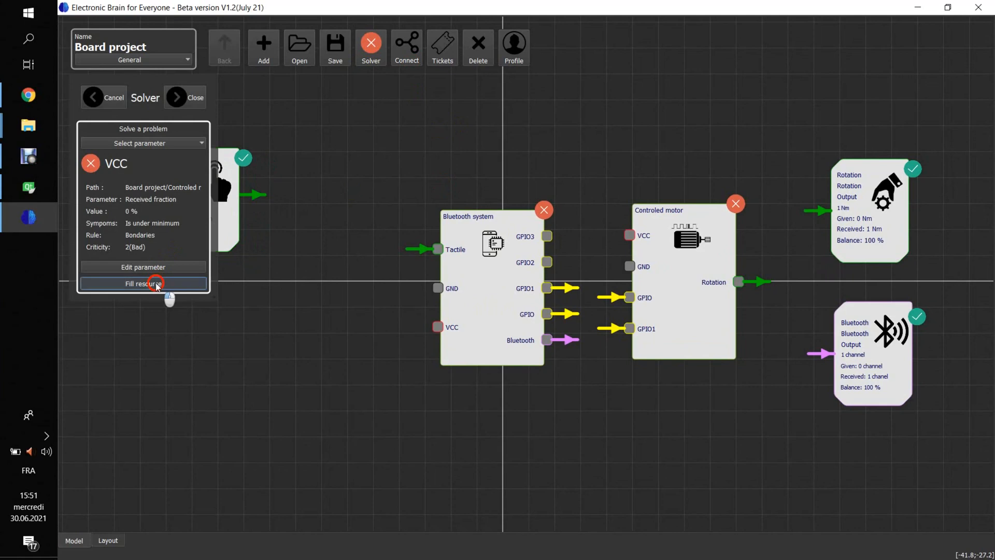
pyautogui.click(158, 284)
pyautogui.click(113, 383)
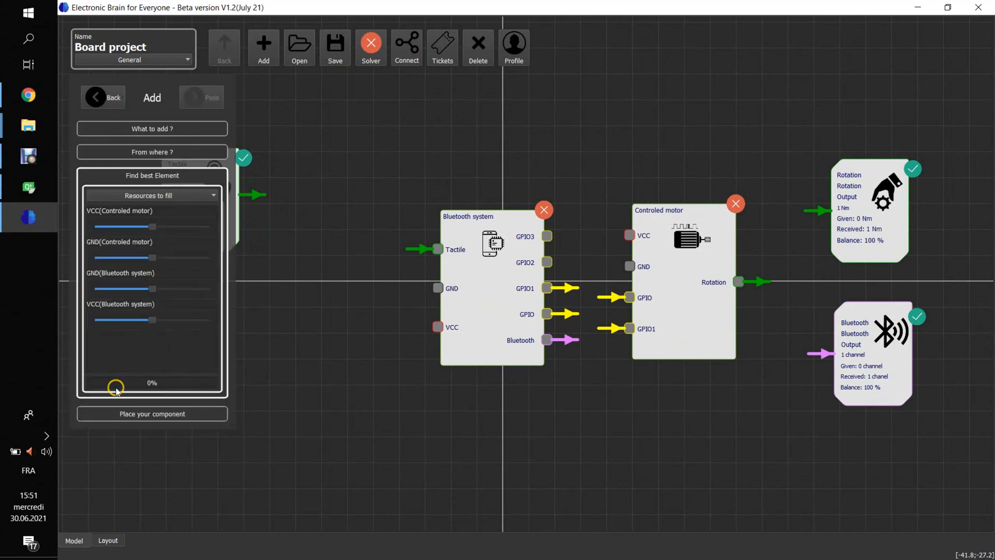
pyautogui.click(113, 350)
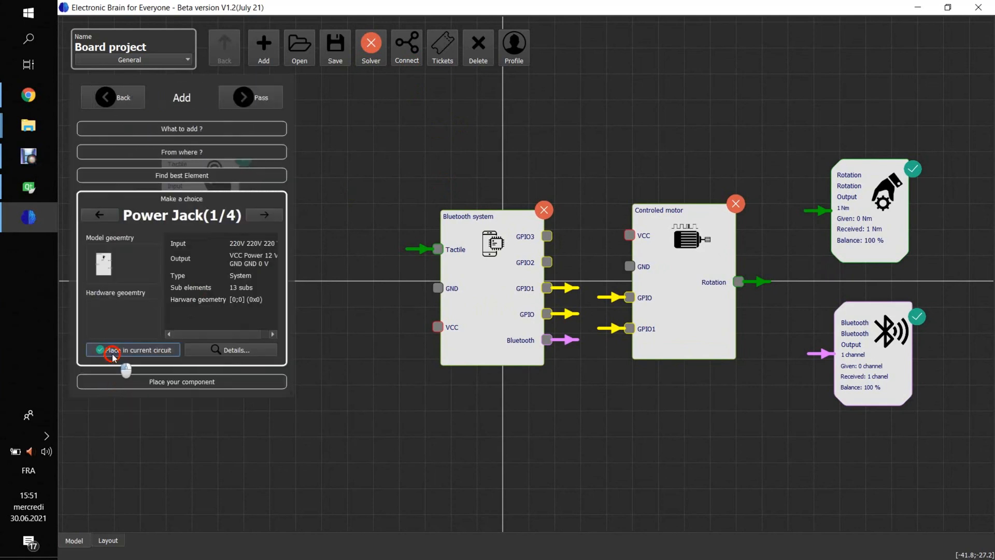
pyautogui.click(321, 291)
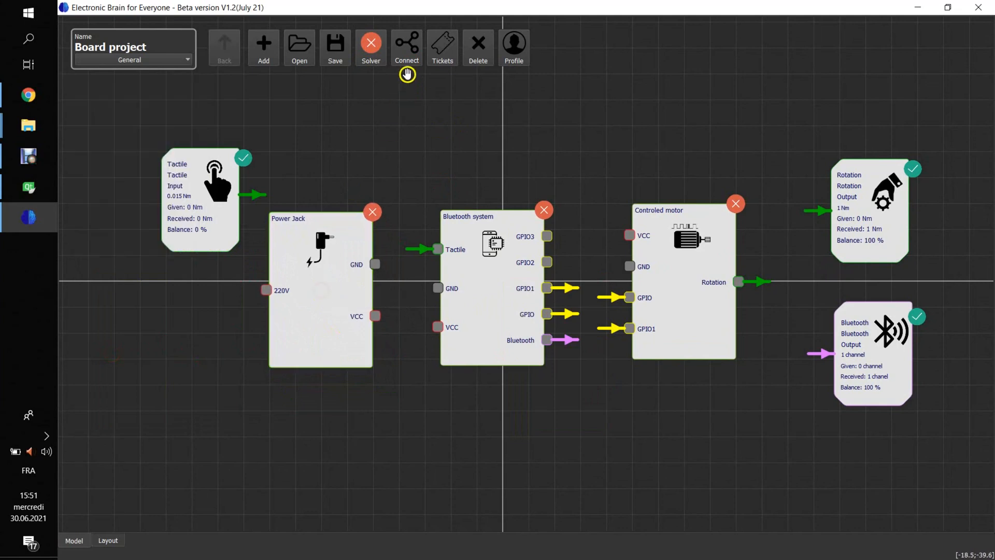
# - Connect the GND and VCC pins of the three systems, and externalize the 220V input as a resource below the Tactile resource
pyautogui.click(406, 54)
pyautogui.click(128, 309)
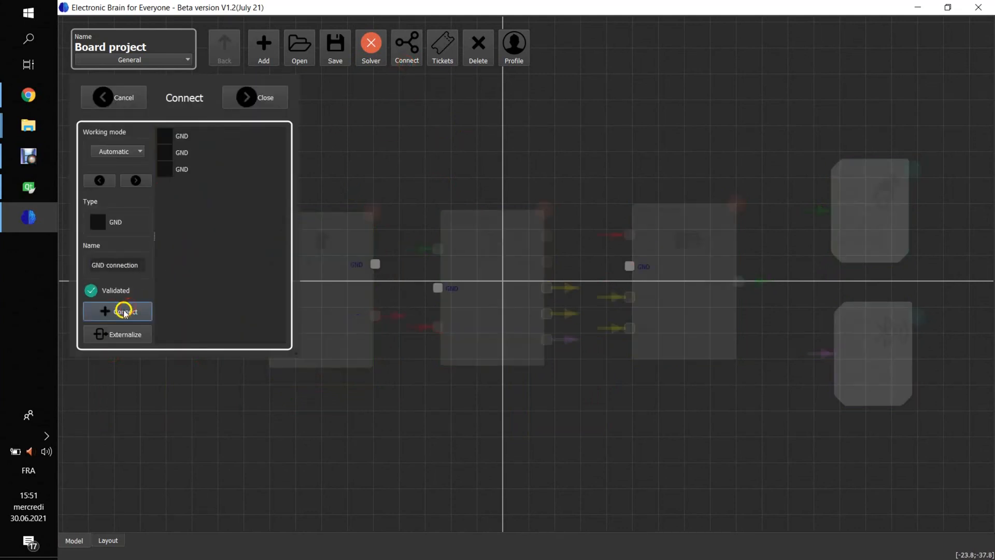
pyautogui.click(123, 333)
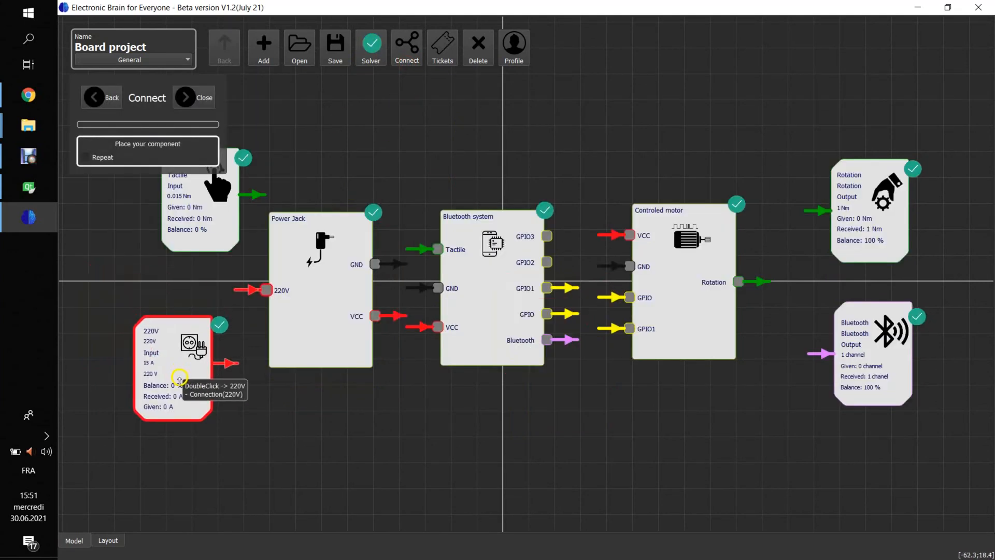
pyautogui.click(199, 395)
# - Spread the two input resources apart by moving Tactile up and left and 220V down and left of the Power Jack
pyautogui.moveTo(473, 164); pyautogui.dragTo(495, 166)
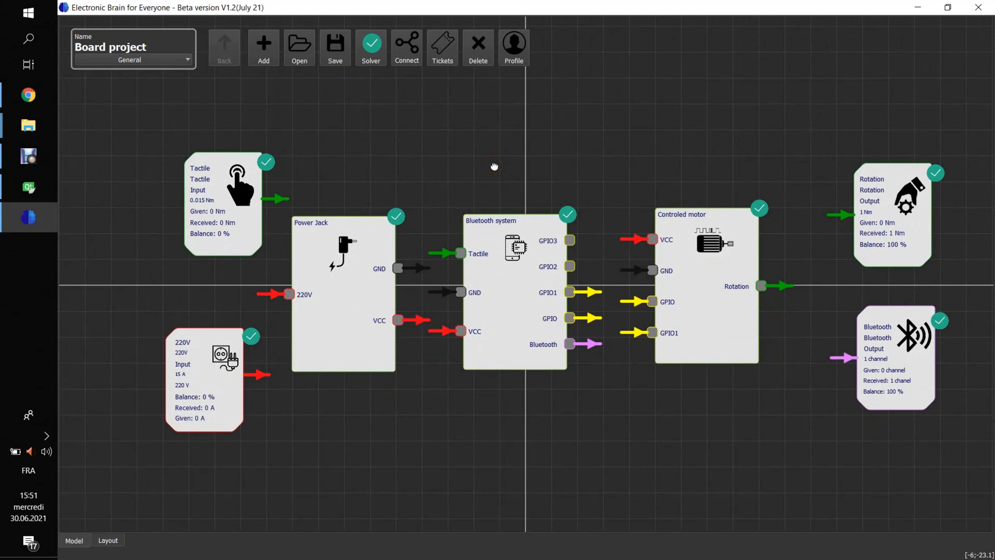
pyautogui.moveTo(212, 215); pyautogui.dragTo(184, 206)
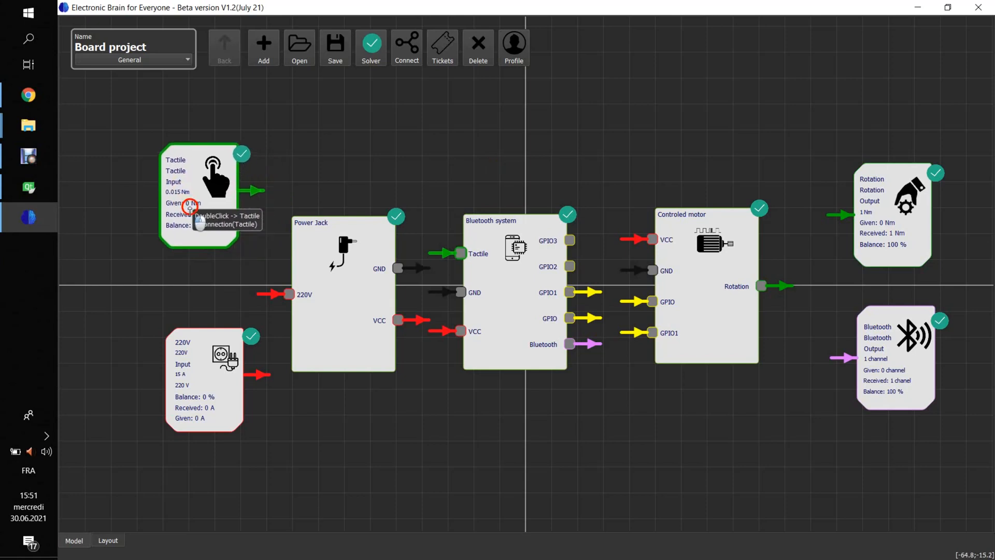
pyautogui.moveTo(217, 405); pyautogui.dragTo(209, 421)
pyautogui.moveTo(213, 185); pyautogui.dragTo(200, 174)
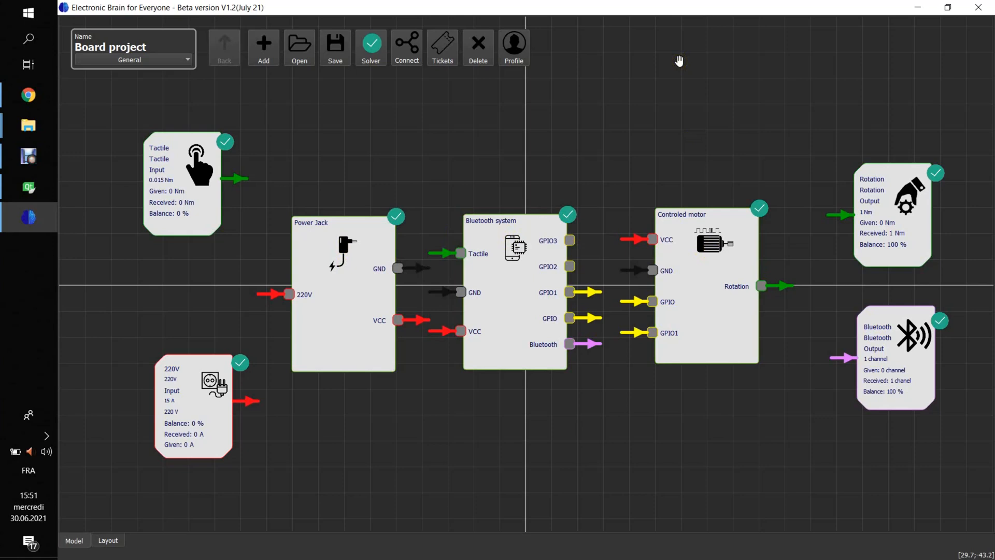
pyautogui.click(356, 275)
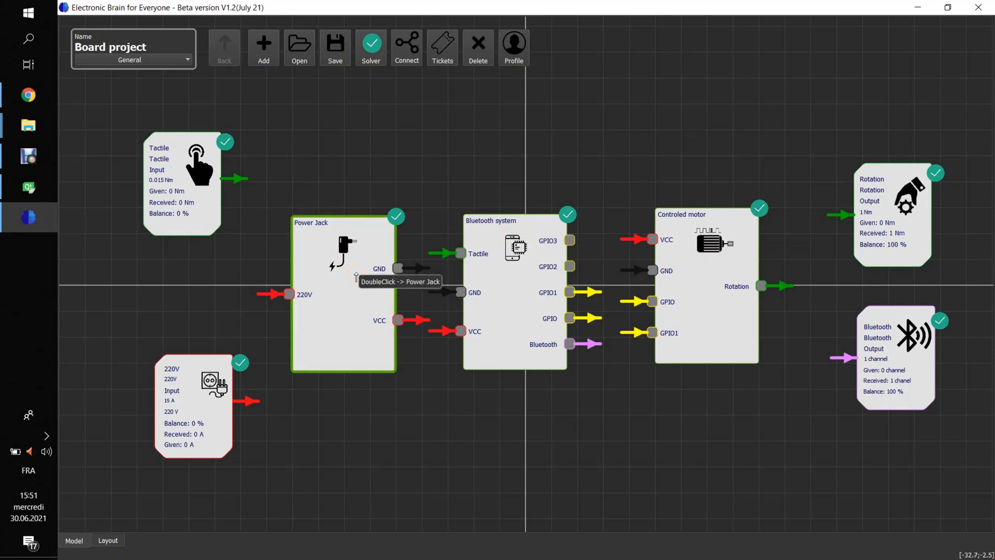
pyautogui.click(344, 267)
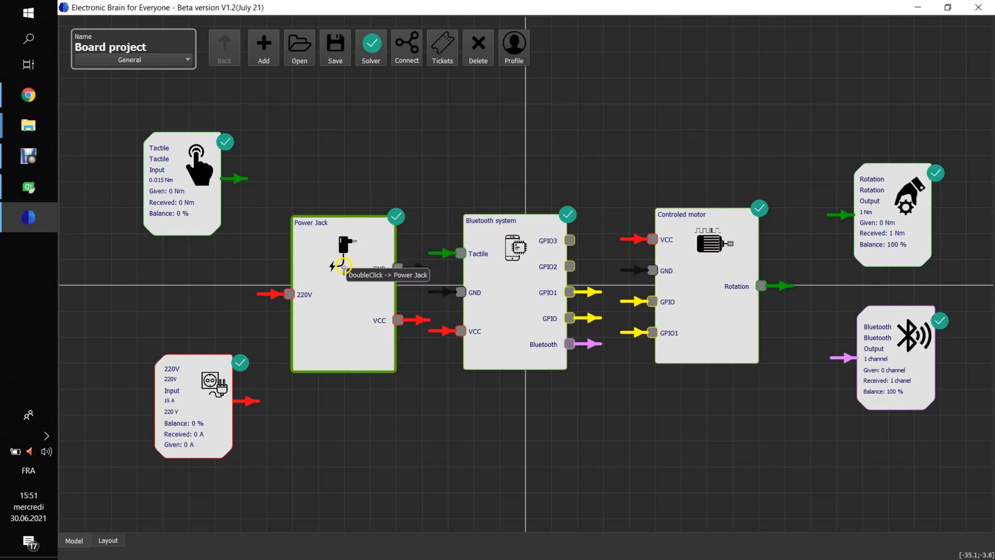
pyautogui.click(505, 241)
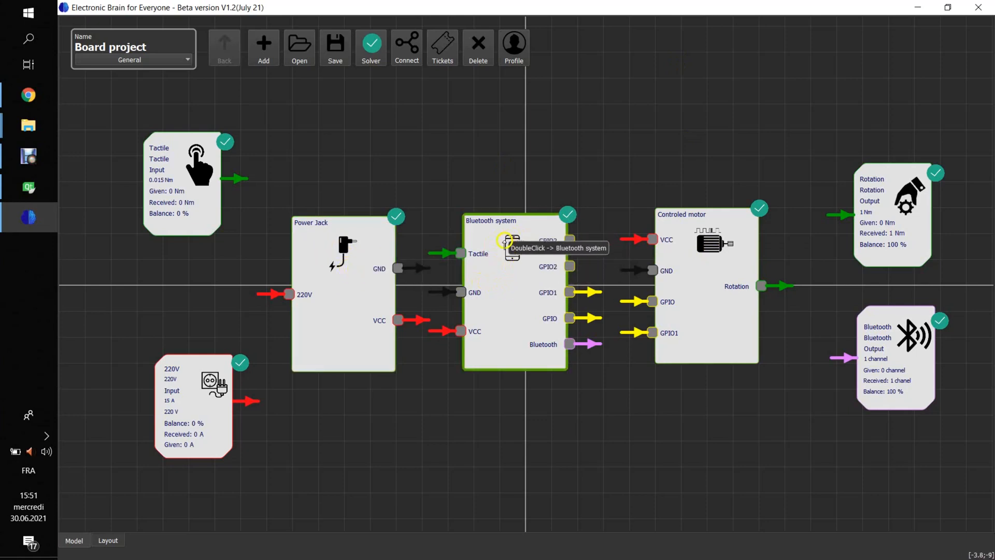
# - Move the 220V resource slightly up and left so it lines up beneath the Tactile resource
pyautogui.click(698, 287)
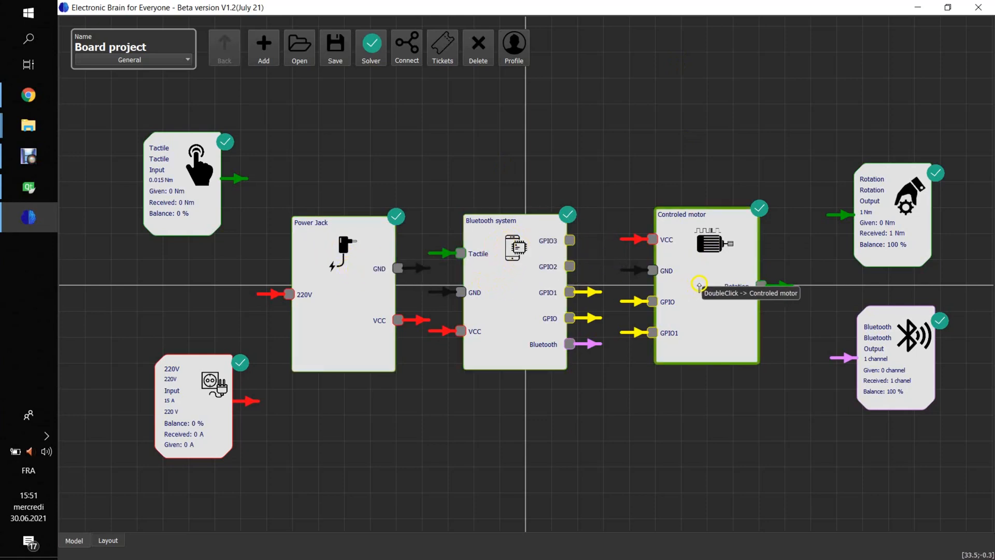
pyautogui.click(619, 108)
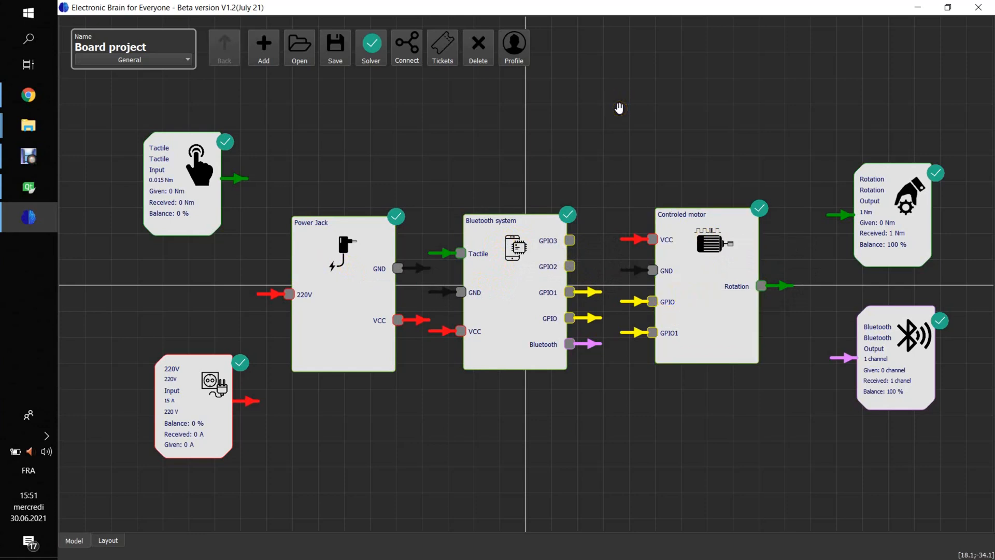
pyautogui.moveTo(179, 397); pyautogui.dragTo(169, 380)
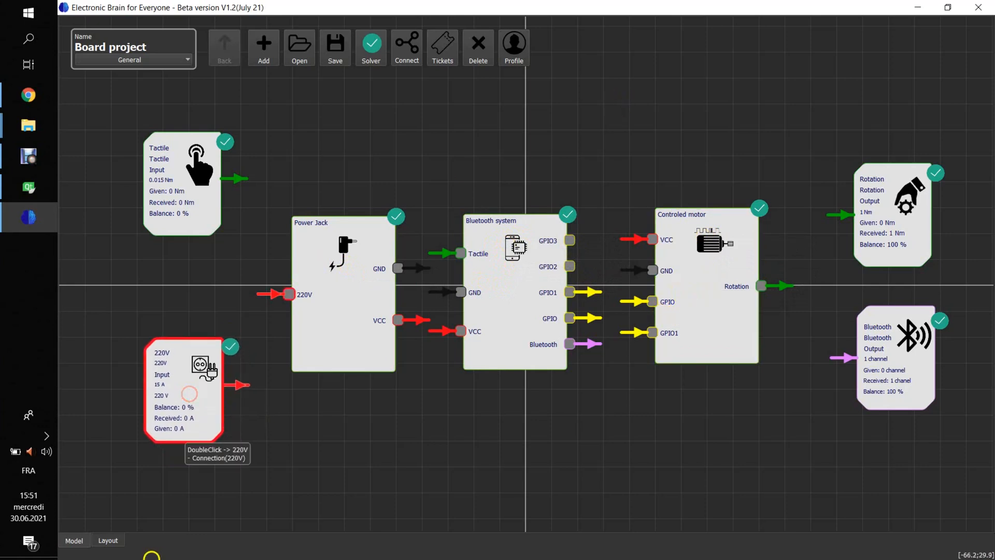
# - Switch to the board layout and spread the Controled motor, Power Jack and Bluetooth system circuits apart on the board
pyautogui.click(118, 541)
pyautogui.moveTo(390, 498); pyautogui.dragTo(178, 399)
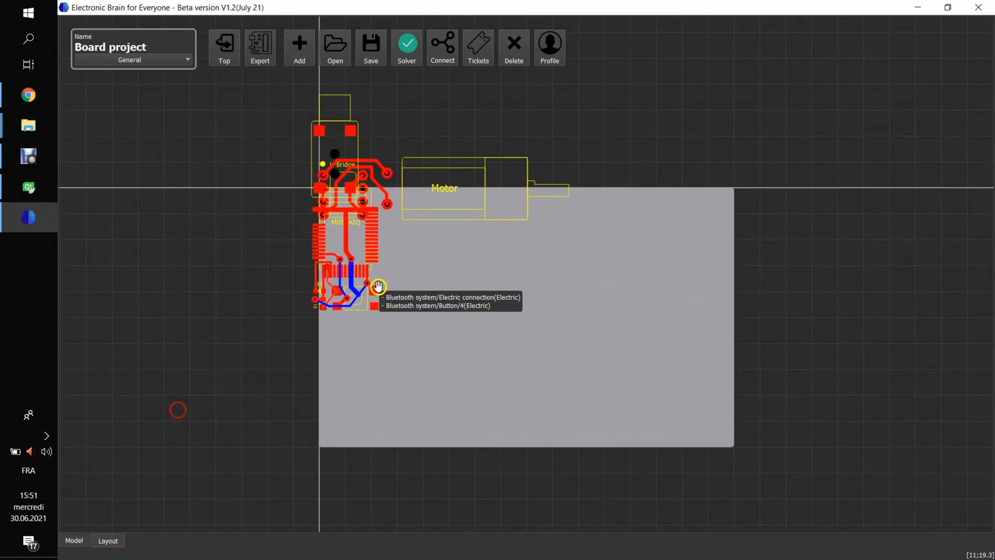
pyautogui.moveTo(456, 211); pyautogui.dragTo(553, 259)
pyautogui.moveTo(349, 158); pyautogui.dragTo(465, 361)
pyautogui.moveTo(576, 218); pyautogui.dragTo(651, 213)
pyautogui.moveTo(355, 234); pyautogui.dragTo(376, 246)
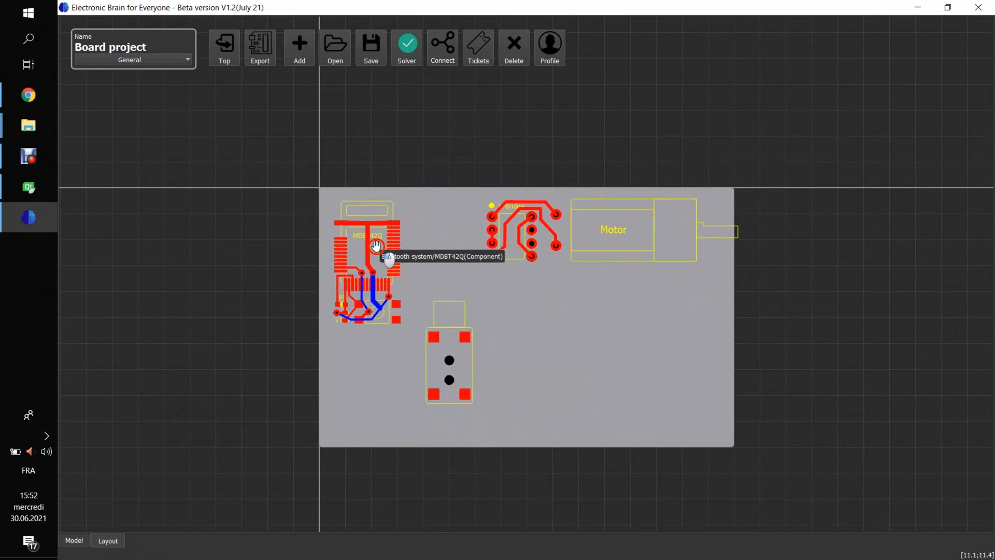
# - Check the system model, return to the board layout and place the Power Jack directly below the Bluetooth system circuit
pyautogui.click(72, 541)
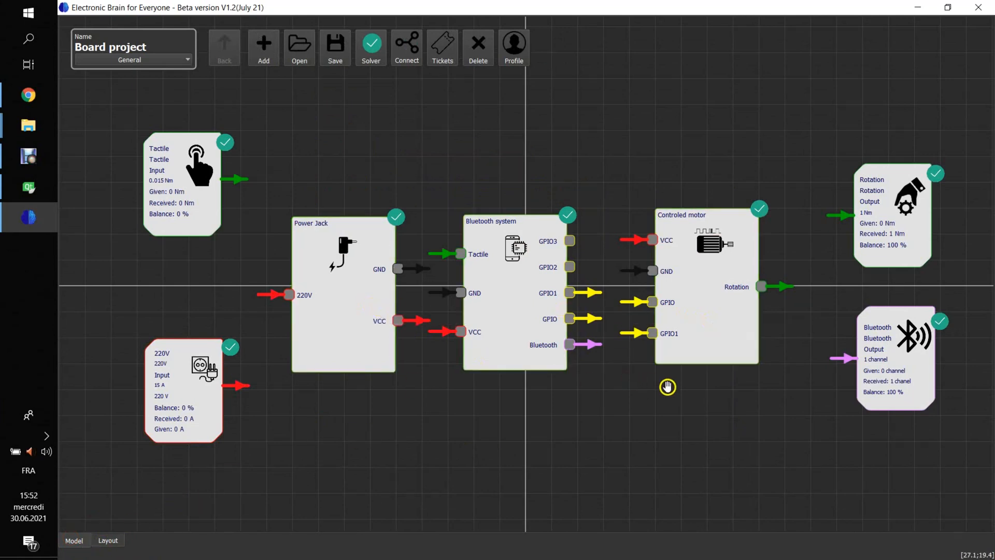
pyautogui.click(108, 540)
pyautogui.moveTo(450, 328); pyautogui.dragTo(377, 359)
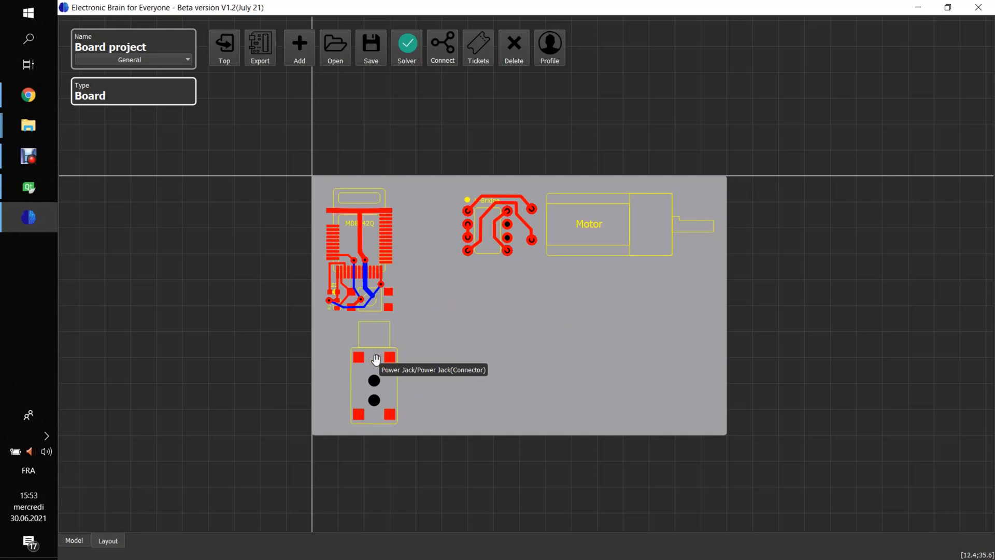
# - Rotate the whole Controled motor circuit 90° and move it close beside the Bluetooth system circuit
pyautogui.rightClick(586, 227)
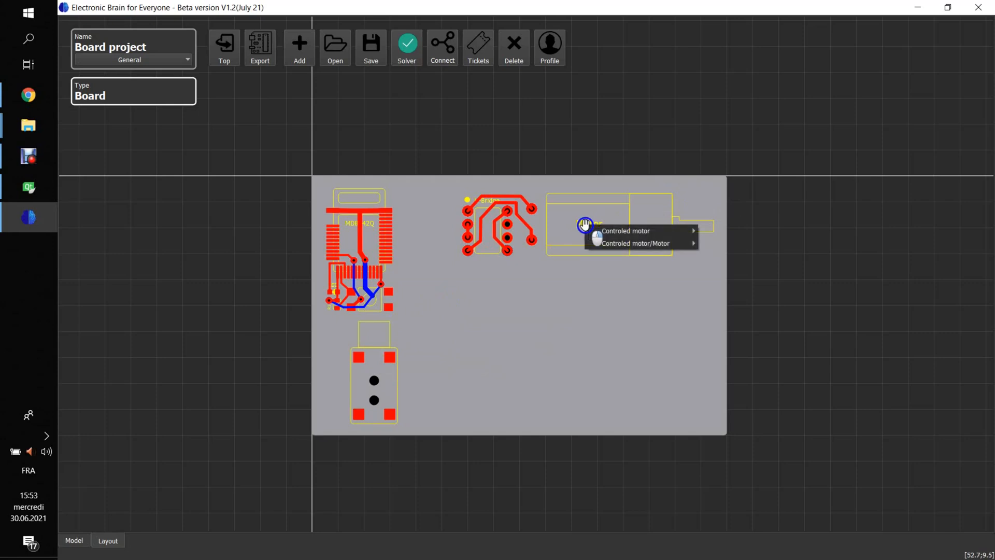
pyautogui.moveTo(633, 231)
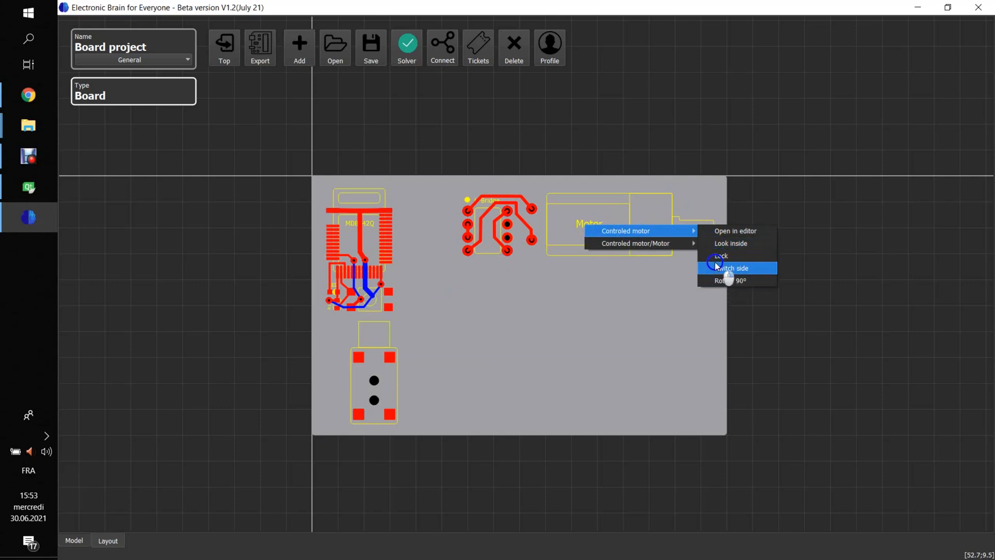
pyautogui.click(717, 281)
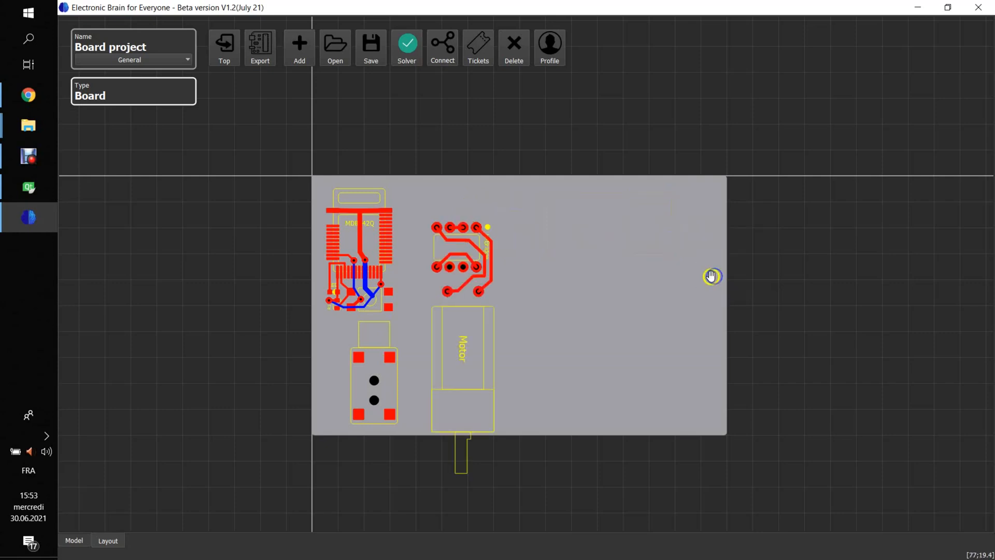
pyautogui.moveTo(463, 316); pyautogui.dragTo(450, 303)
# - Rotate the Power Jack by 90° three times and place it at the board's left edge with its plug end overhanging
pyautogui.rightClick(390, 374)
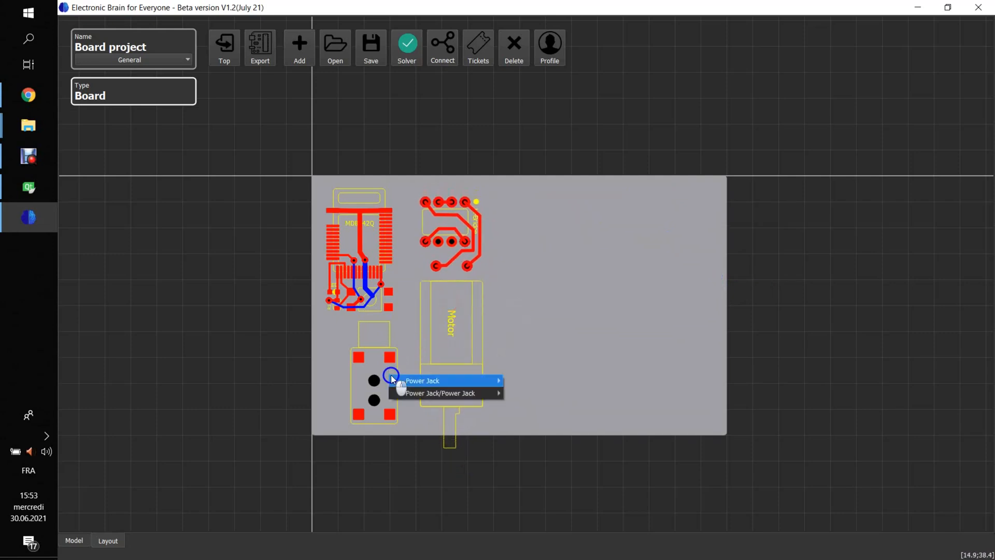
pyautogui.moveTo(492, 381)
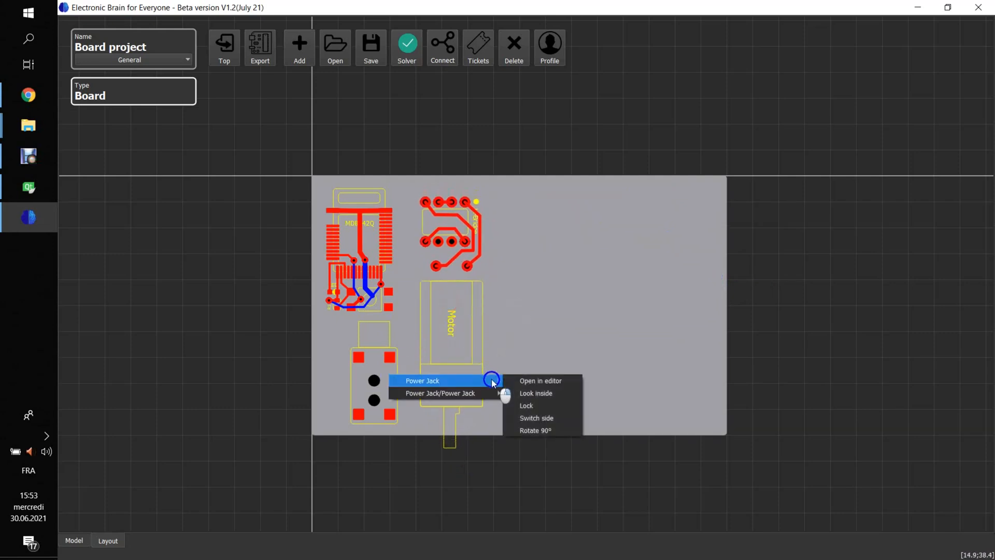
pyautogui.click(532, 434)
pyautogui.rightClick(396, 414)
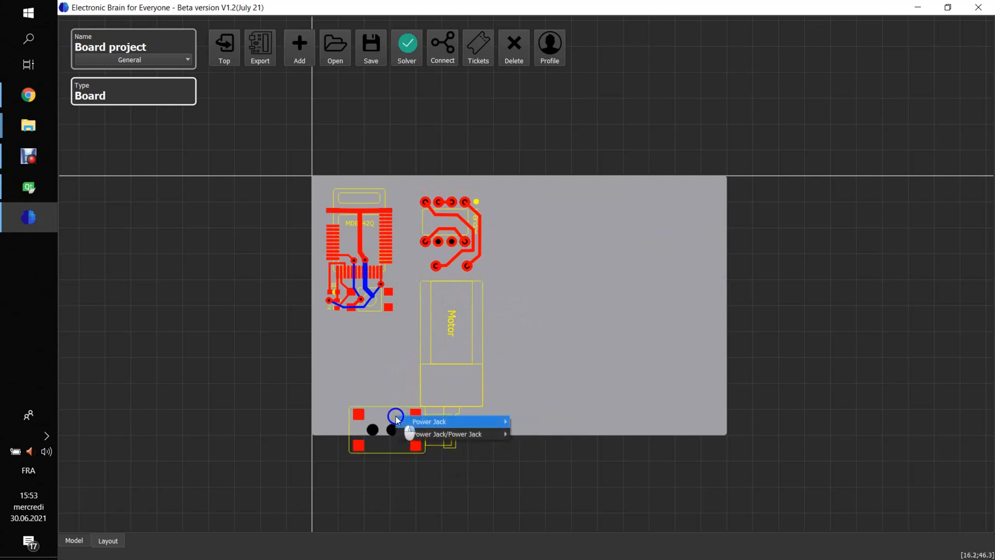
pyautogui.moveTo(498, 422)
pyautogui.click(544, 471)
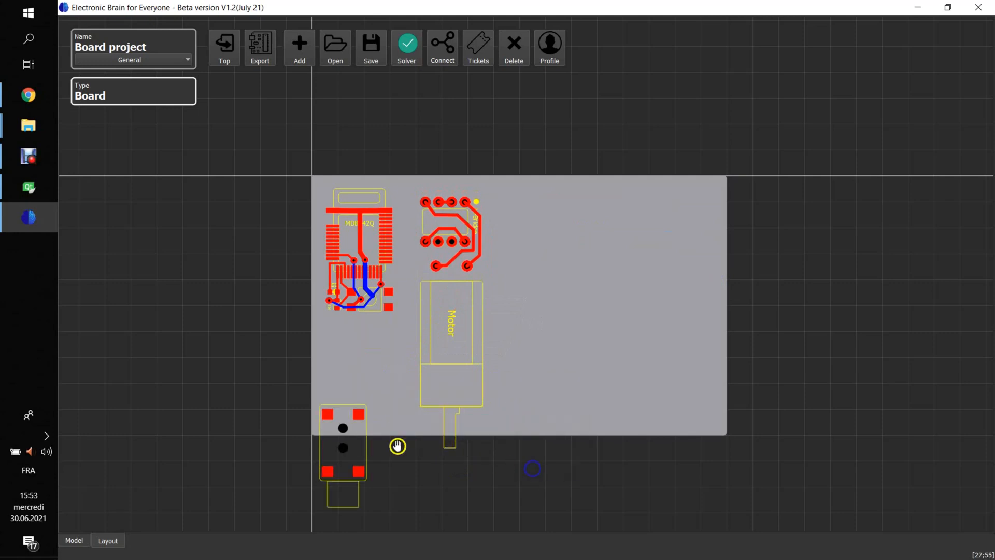
pyautogui.rightClick(364, 430)
pyautogui.moveTo(466, 437)
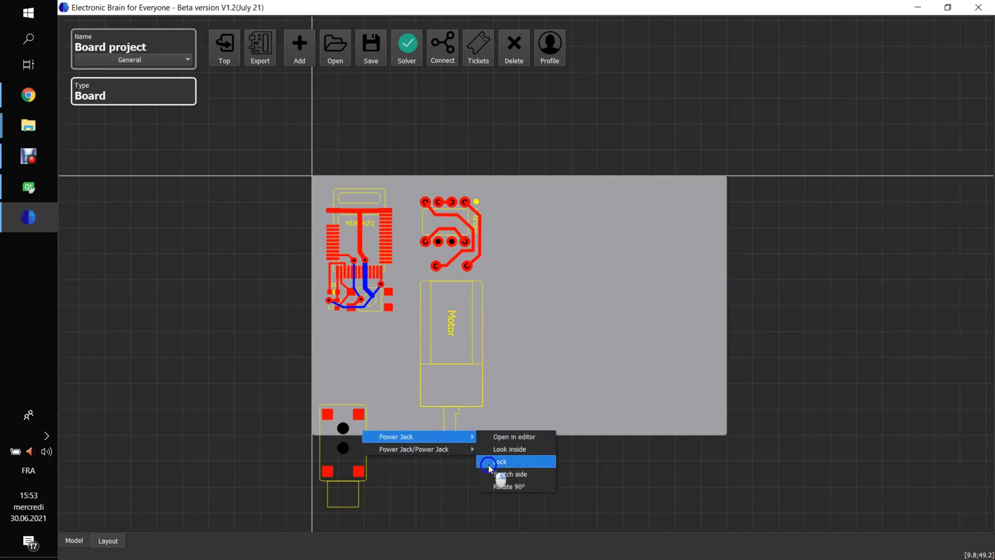
pyautogui.click(496, 483)
pyautogui.moveTo(338, 418); pyautogui.dragTo(360, 392)
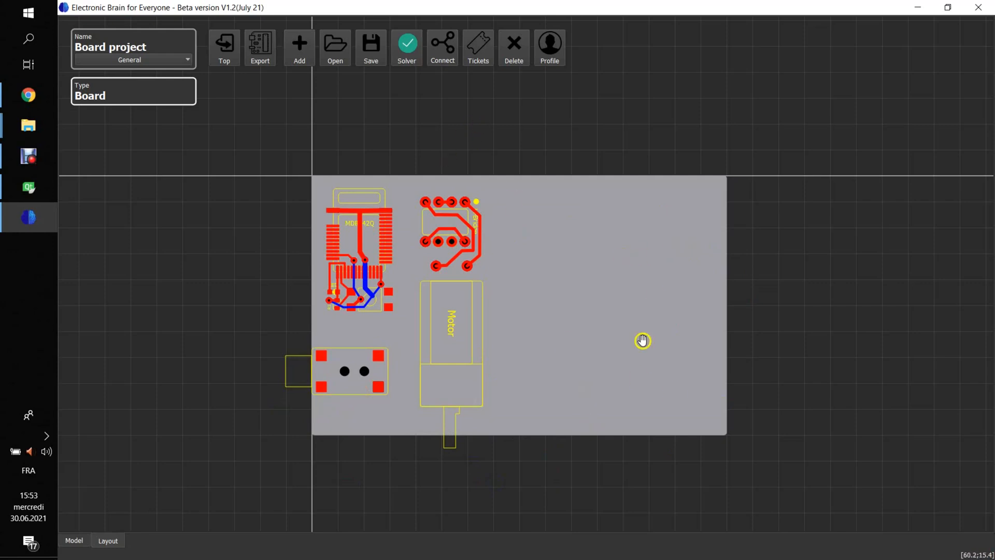
# - Open the Board shape settings from the project's hardware geometry and enlarge the settings window and its preview
pyautogui.click(150, 61)
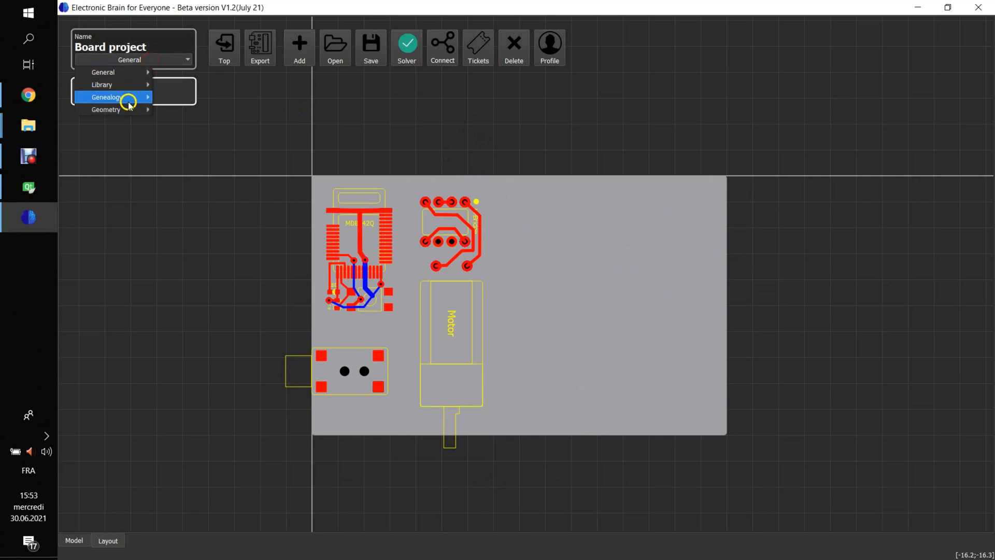
pyautogui.moveTo(126, 110)
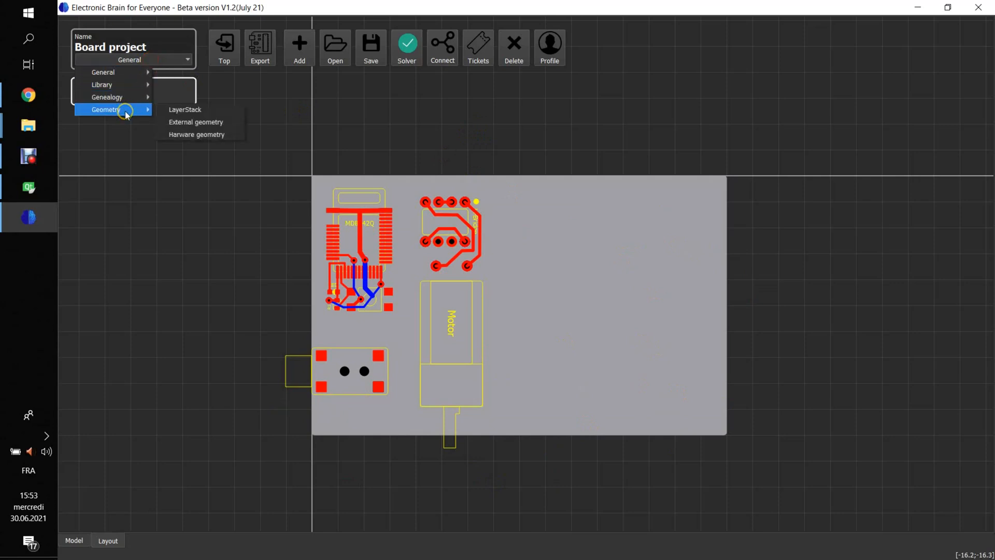
pyautogui.click(188, 135)
pyautogui.click(134, 295)
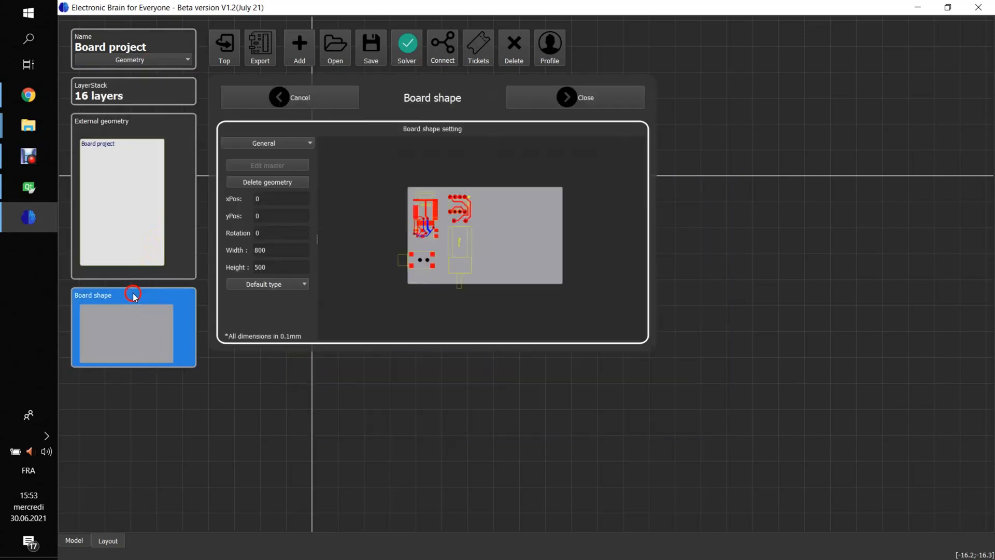
pyautogui.moveTo(650, 343); pyautogui.dragTo(805, 475)
pyautogui.scroll(3, 612, 365)
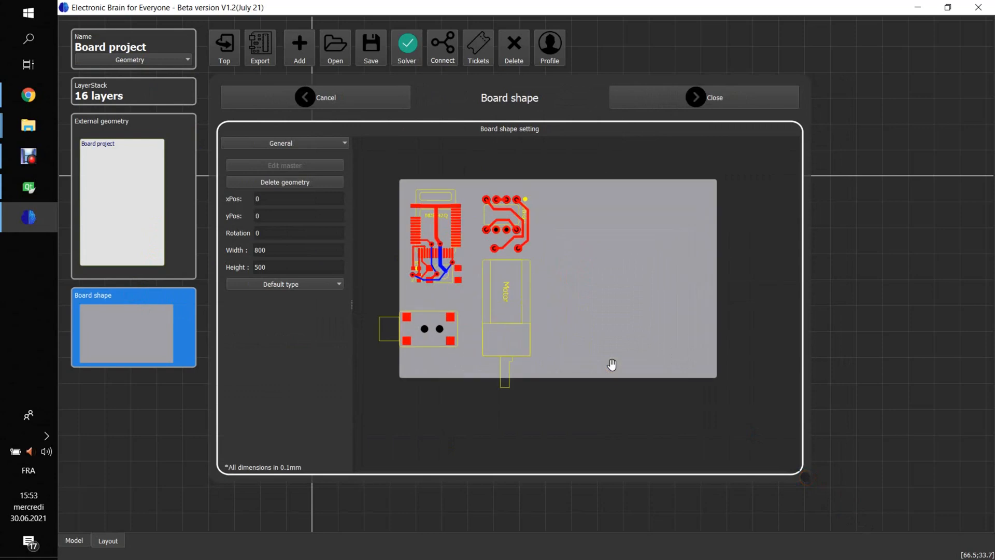
pyautogui.moveTo(513, 157); pyautogui.dragTo(532, 179)
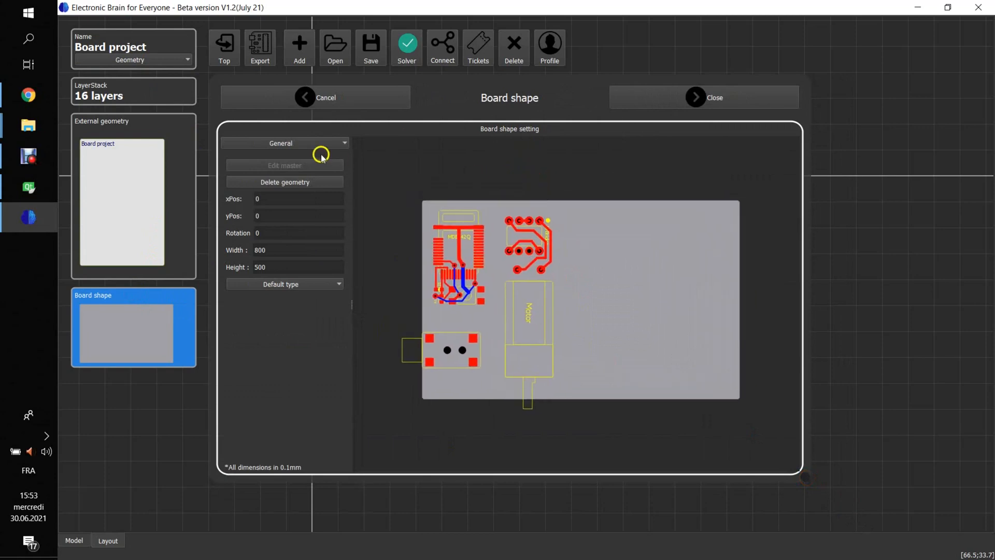
# - Set the board shape's body to a width of 400 and a height of 450
pyautogui.click(309, 144)
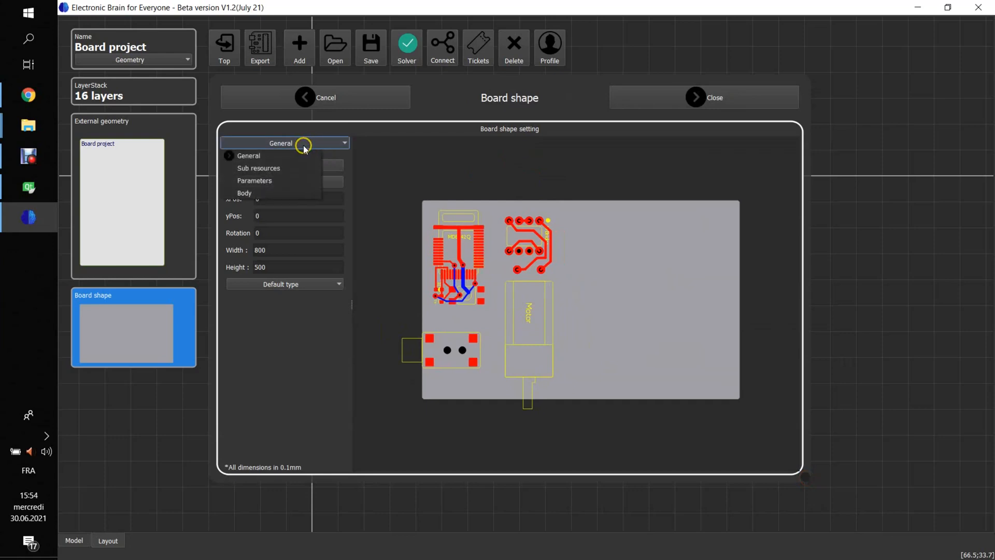
pyautogui.click(270, 194)
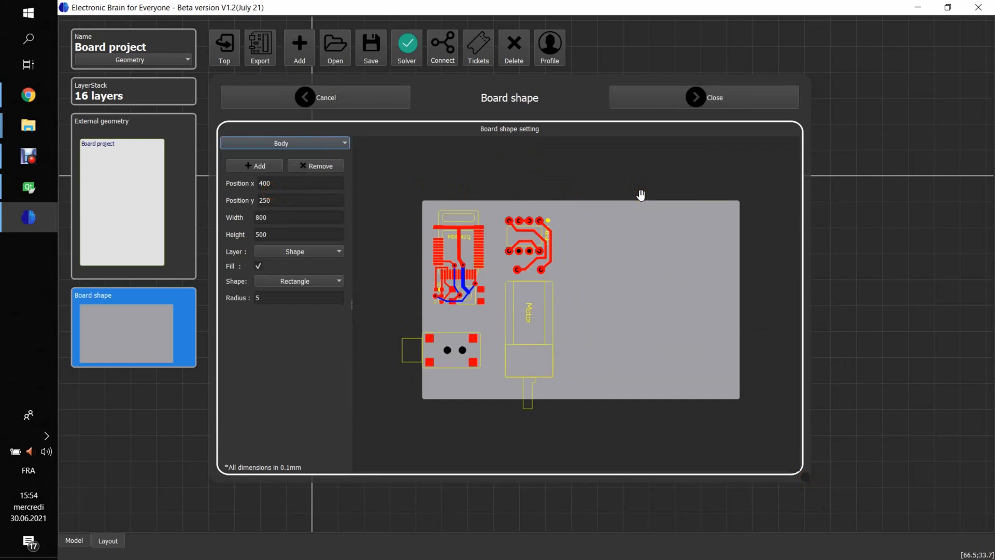
pyautogui.moveTo(641, 195); pyautogui.dragTo(574, 266)
pyautogui.click(282, 216)
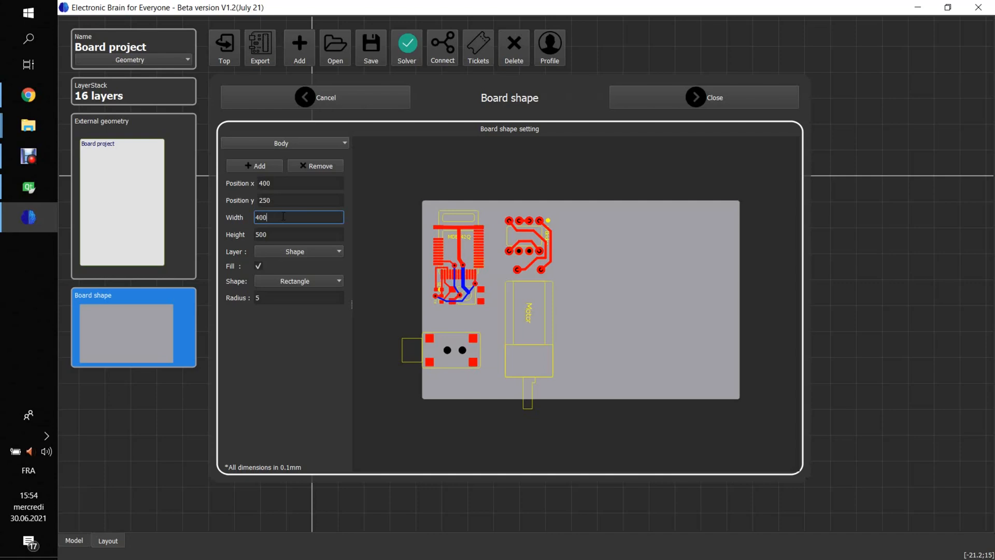
pyautogui.press('Return')
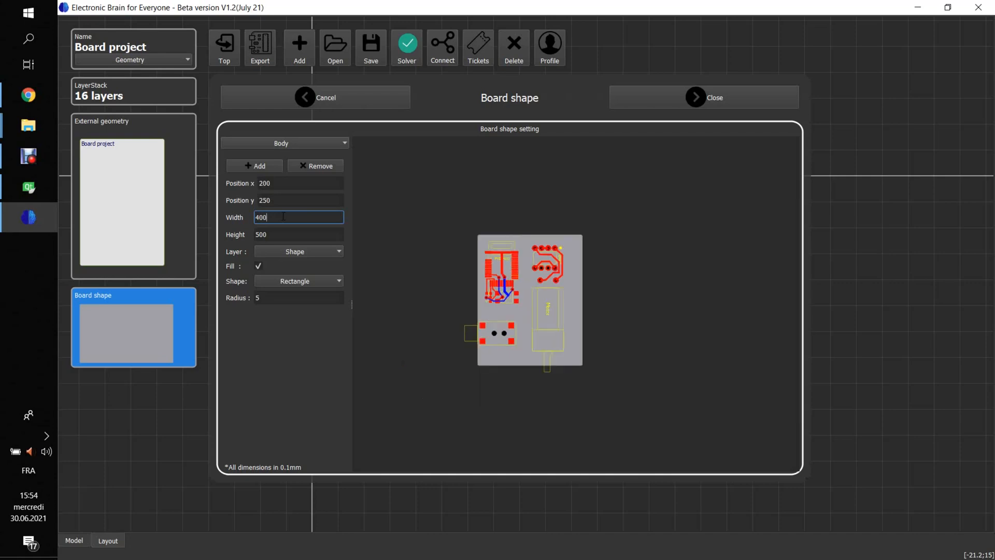
pyautogui.doubleClick(288, 237)
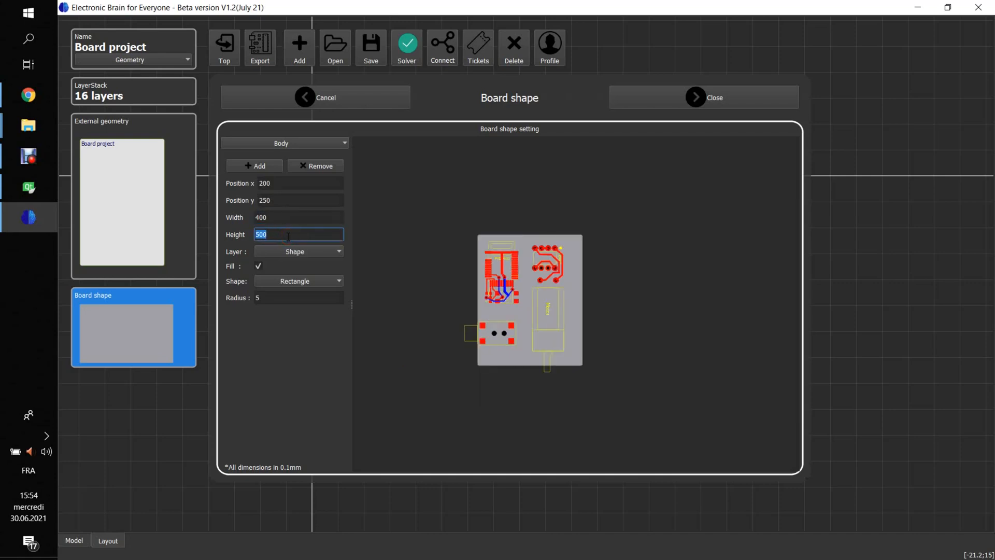
pyautogui.write('450')
pyautogui.press('Return')
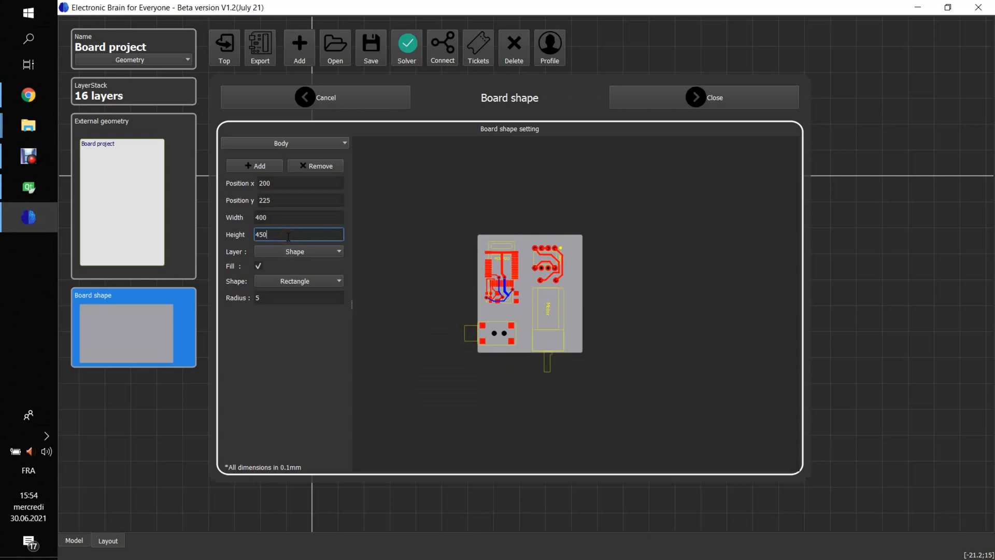
# - Add a second polygon to the board shape's body with a width of 35 and a height of 35
pyautogui.click(648, 128)
pyautogui.click(244, 167)
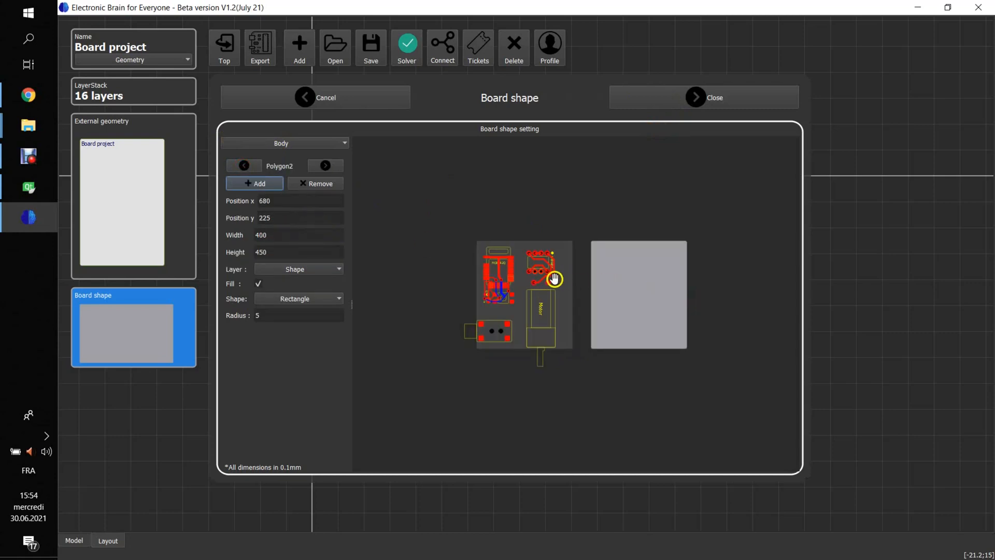
pyautogui.click(305, 239)
pyautogui.doubleClick(306, 239)
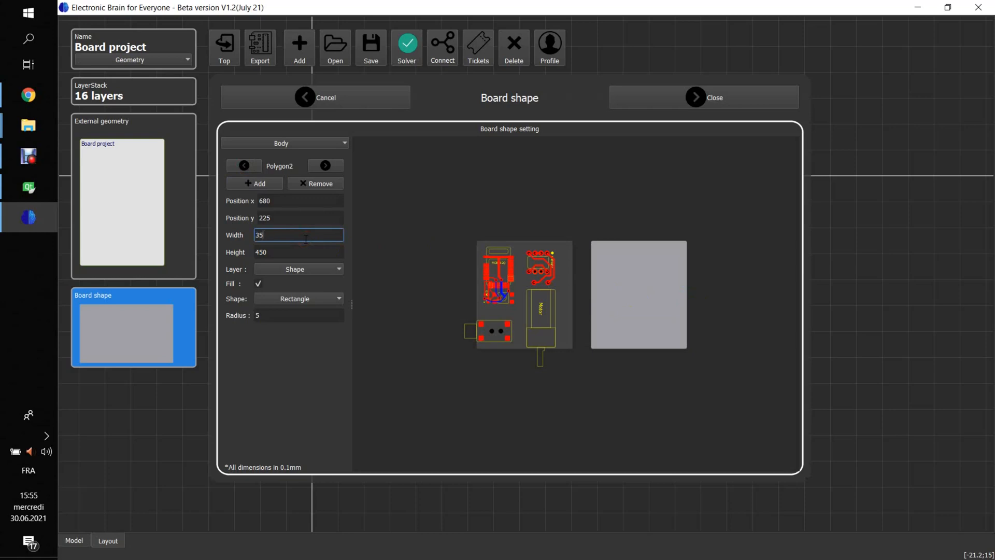
pyautogui.click(287, 252)
pyautogui.write('35')
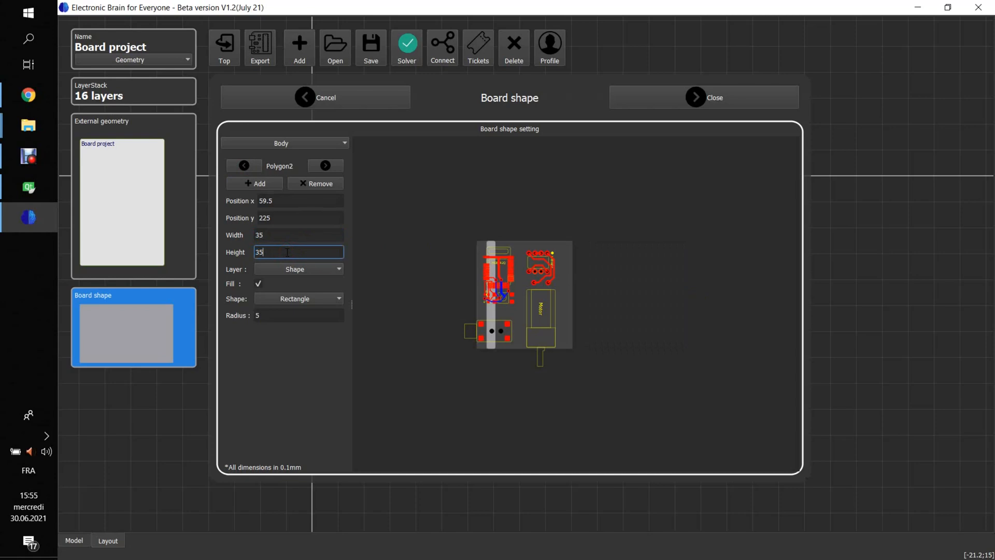
# - Change the small polygon's shape to circle and assign it to the Threw layer to make a hole
pyautogui.click(288, 298)
pyautogui.click(281, 323)
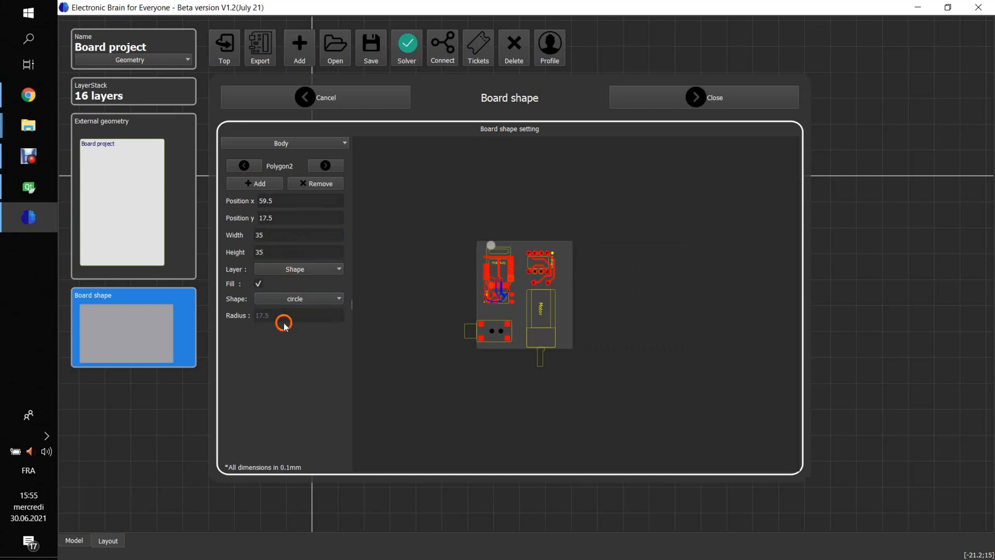
pyautogui.click(279, 270)
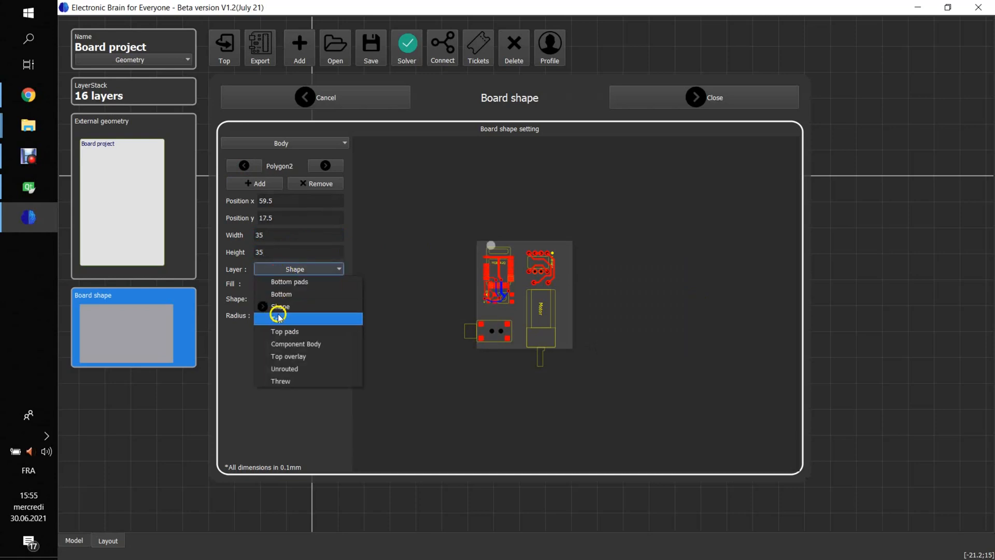
pyautogui.click(277, 383)
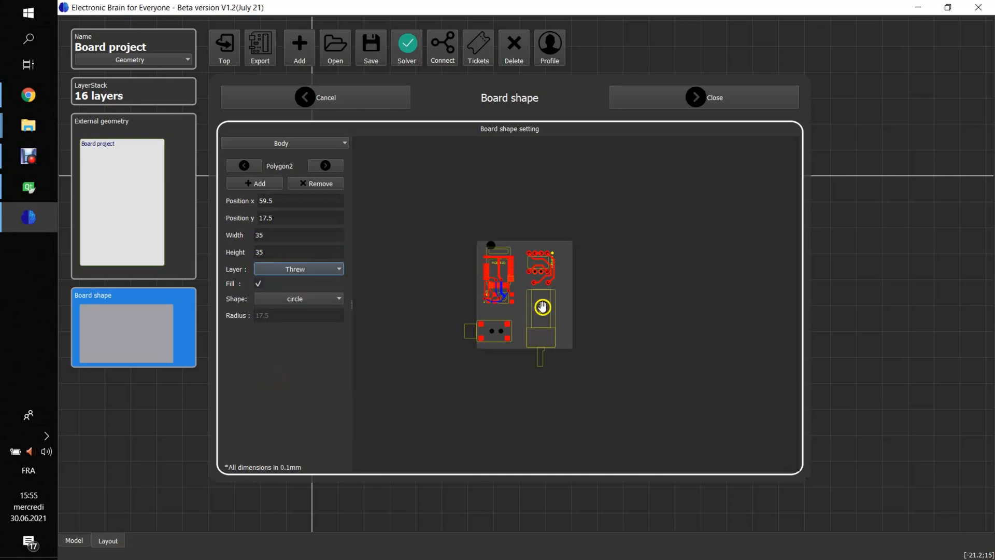
# - Move the circular hole to the board's upper-right corner, at about x 364 and y 31
pyautogui.scroll(3, 539, 307)
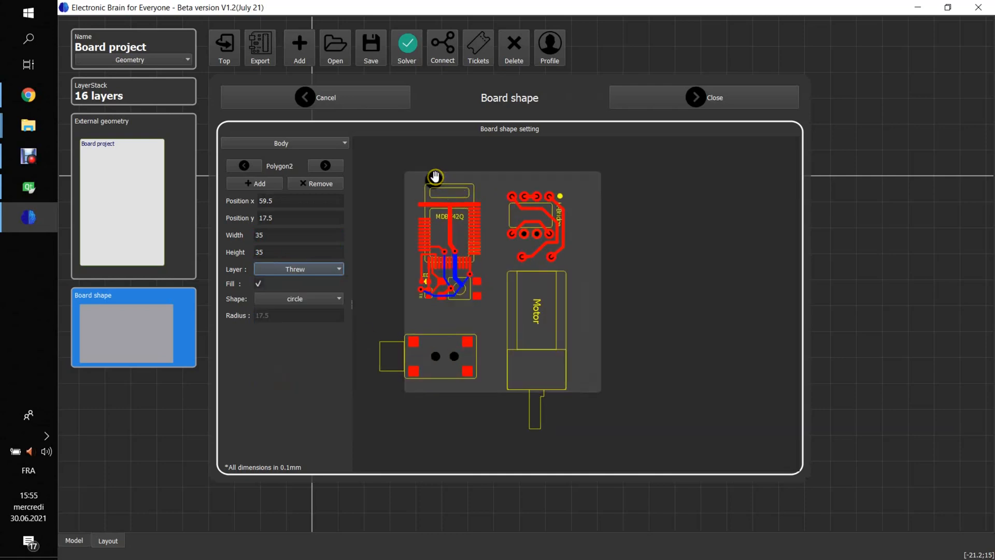
pyautogui.click(438, 180)
pyautogui.moveTo(565, 184); pyautogui.dragTo(585, 185)
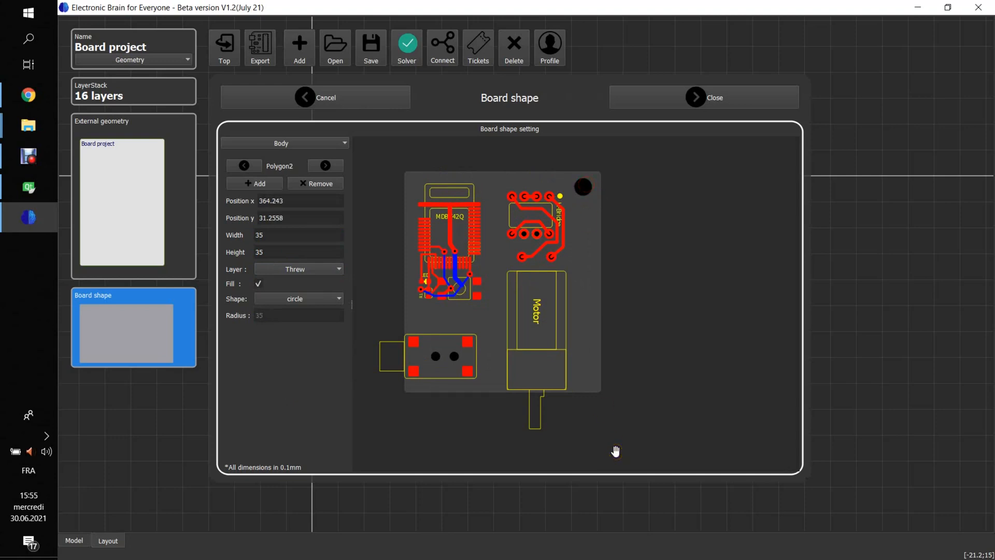
# - Set the circular hole's position to x 365 and y 31
pyautogui.doubleClick(294, 200)
pyautogui.click(294, 200)
pyautogui.write('365')
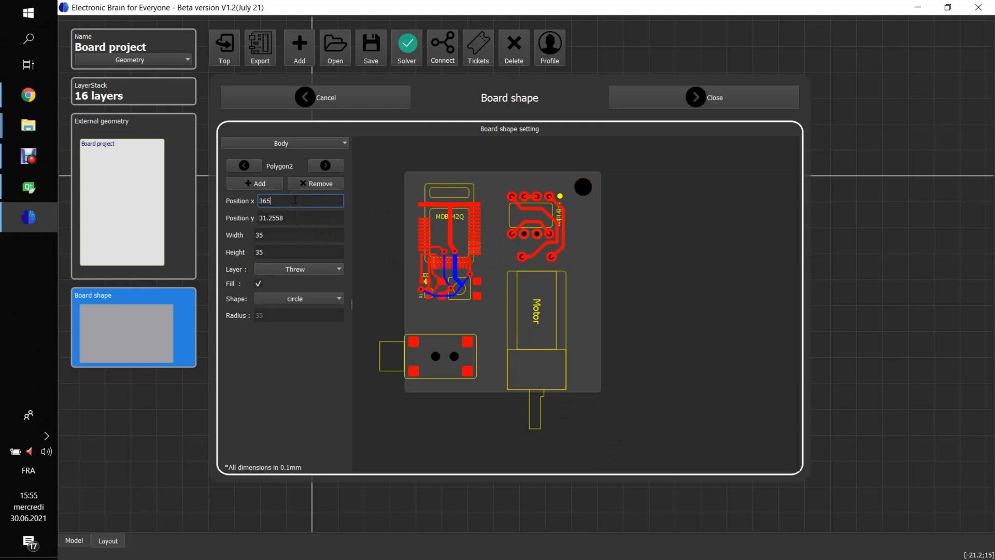
pyautogui.doubleClick(301, 218)
pyautogui.click(301, 217)
pyautogui.write('31')
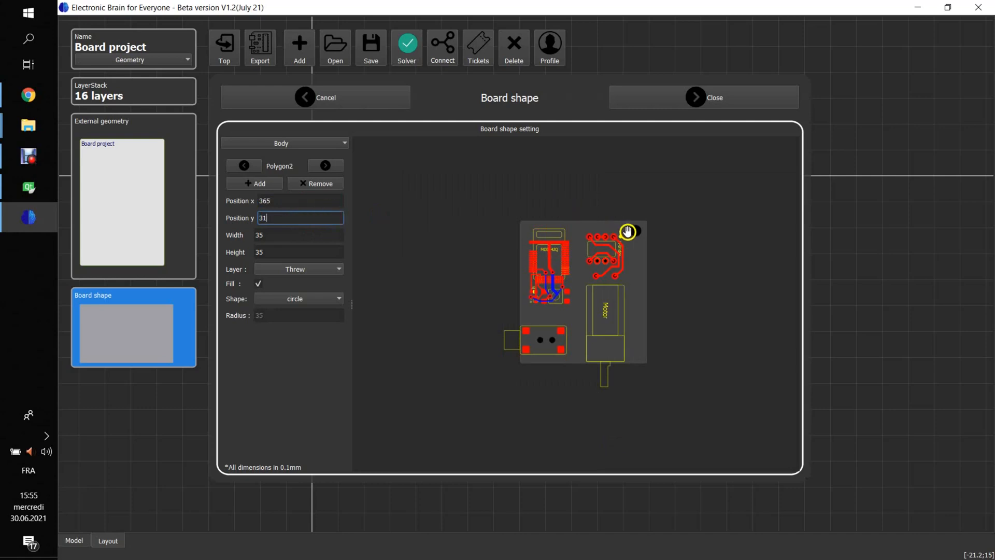
# - Shift the circular hole slightly inside the board's upper-right corner and set its position to x 366 and y 36
pyautogui.moveTo(634, 232); pyautogui.dragTo(634, 234)
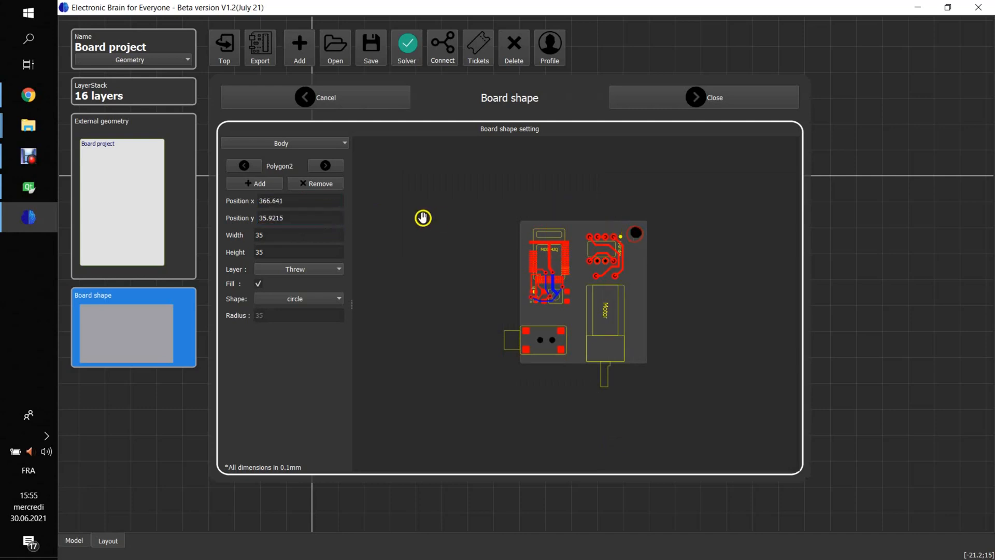
pyautogui.tripleClick(311, 218)
pyautogui.write('36')
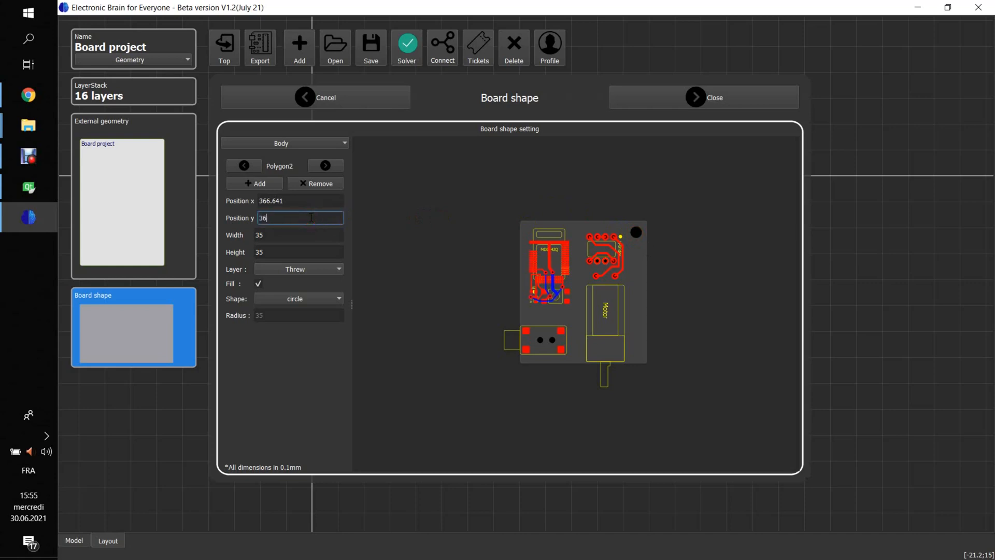
pyautogui.tripleClick(302, 201)
pyautogui.write('366')
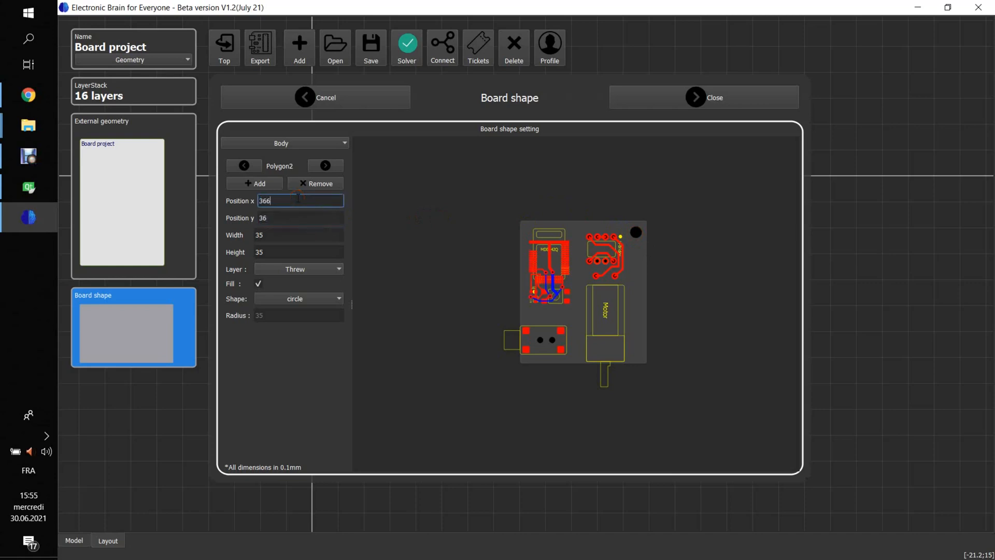
# - Add a matching circular hole in the board's lower-right corner and set its position to x 366 and y 416
pyautogui.click(263, 185)
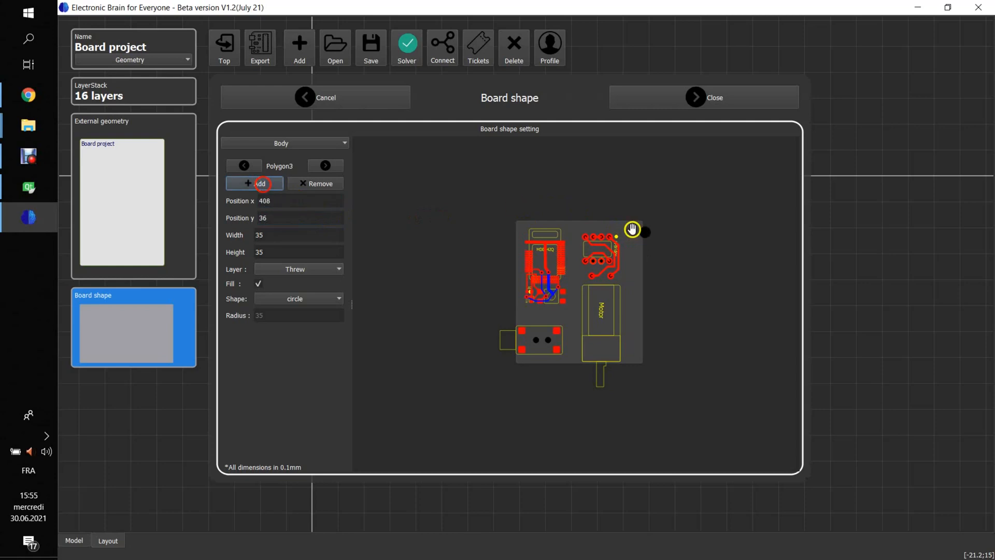
pyautogui.moveTo(644, 234); pyautogui.dragTo(633, 353)
pyautogui.click(300, 204)
pyautogui.doubleClick(301, 203)
pyautogui.write('36')
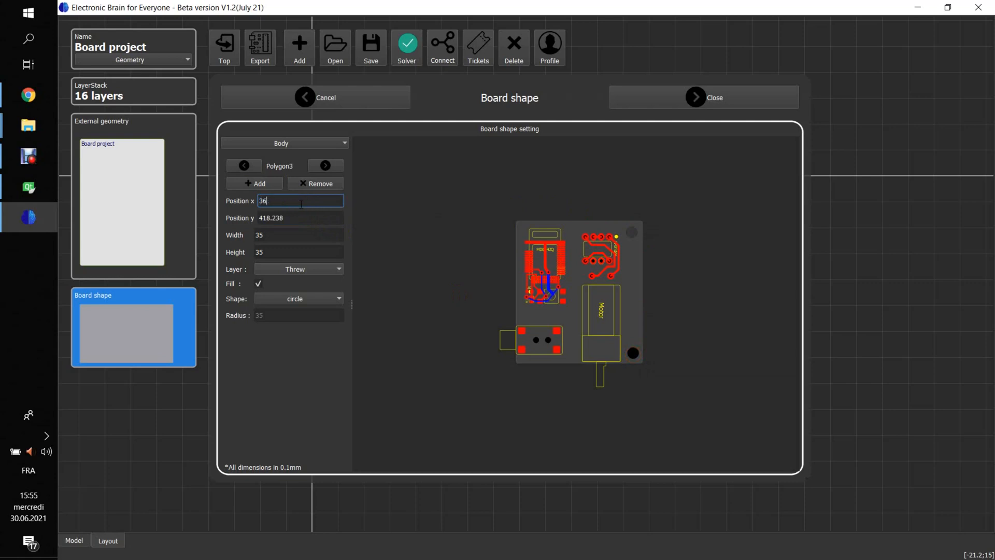
pyautogui.write('6')
pyautogui.doubleClick(296, 222)
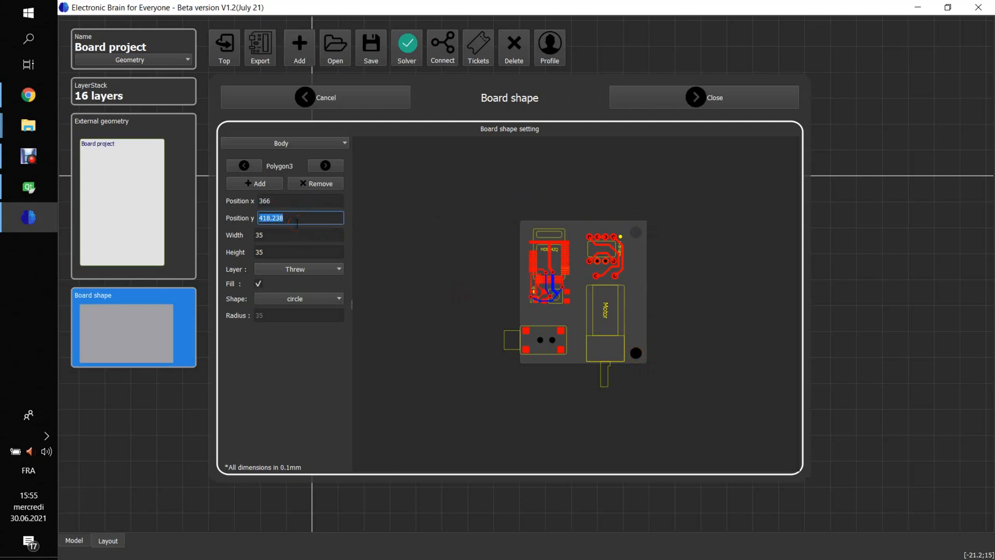
pyautogui.write('416')
# - Select the board's main rectangle and close the board shape settings
pyautogui.click(640, 315)
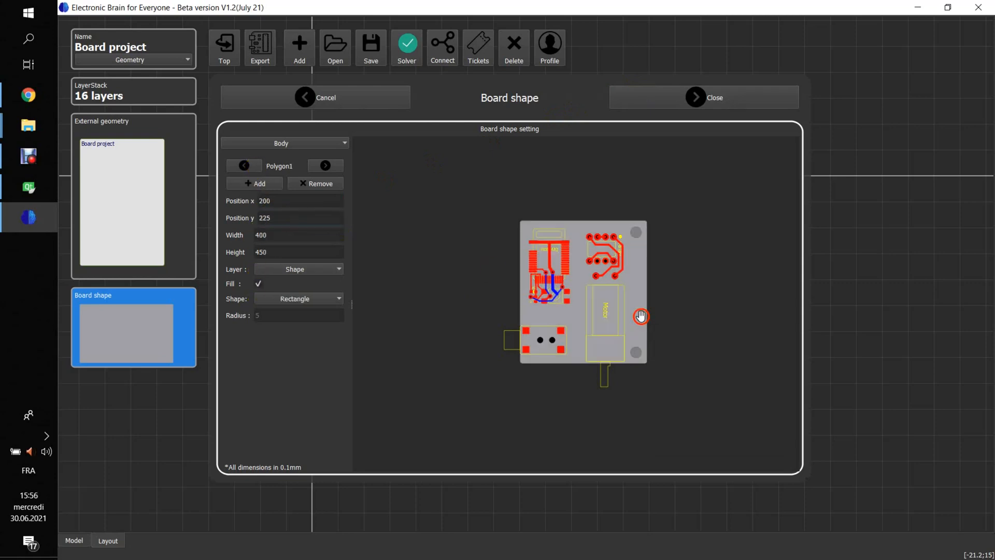
pyautogui.click(263, 315)
pyautogui.click(489, 283)
pyautogui.click(504, 291)
pyautogui.click(658, 98)
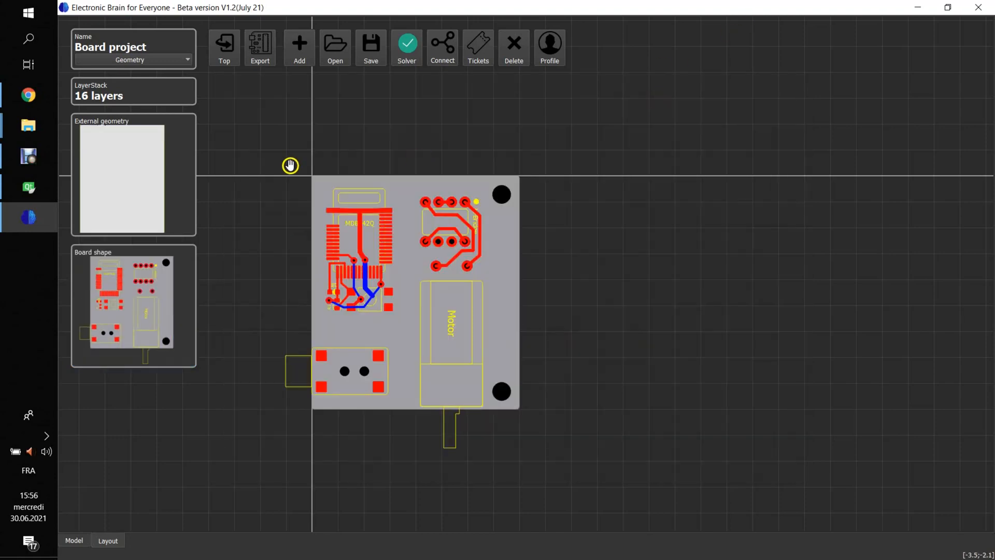
# - Reopen the board shape's body settings, set the main rectangle's corner radius to 30 and close the settings
pyautogui.click(186, 288)
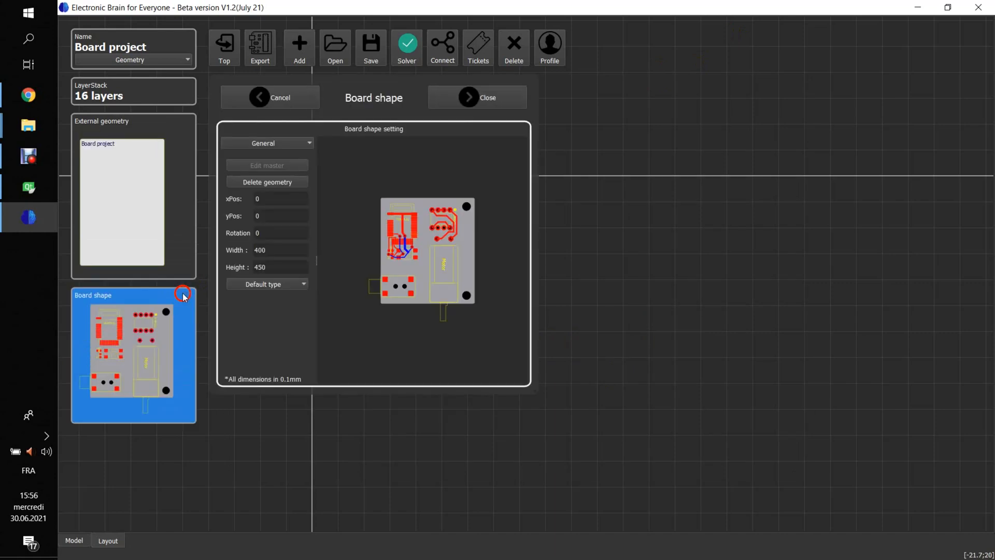
pyautogui.click(306, 142)
pyautogui.click(269, 193)
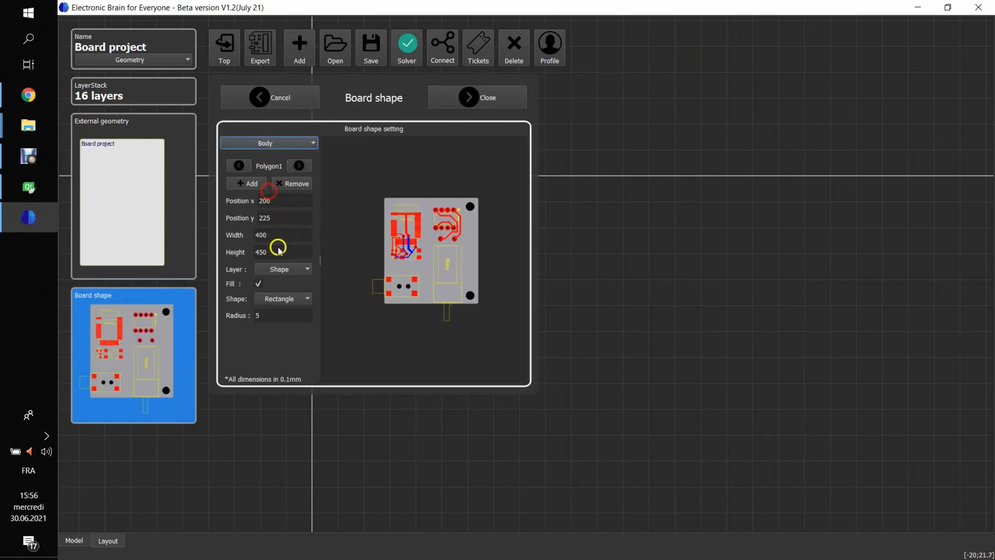
pyautogui.doubleClick(266, 314)
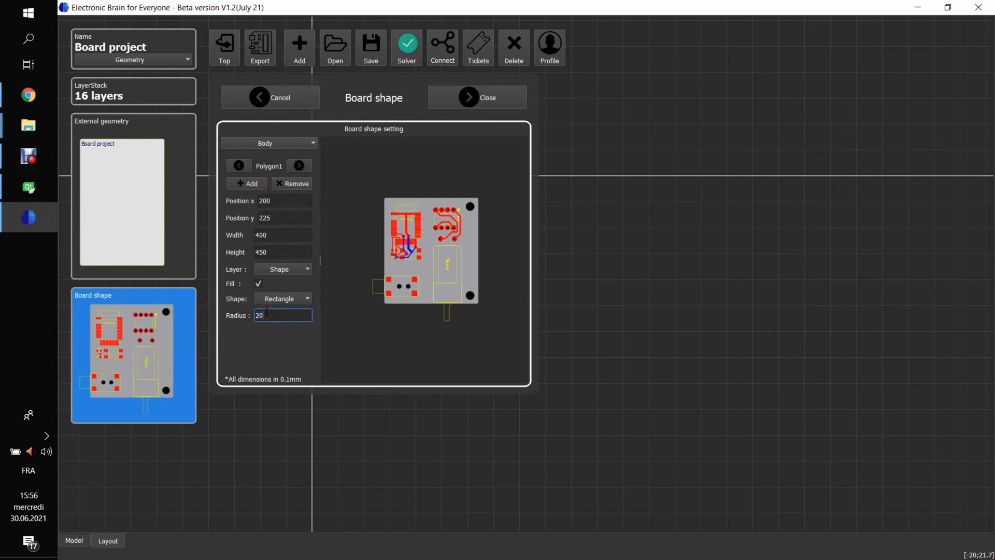
pyautogui.click(279, 311)
pyautogui.click(428, 257)
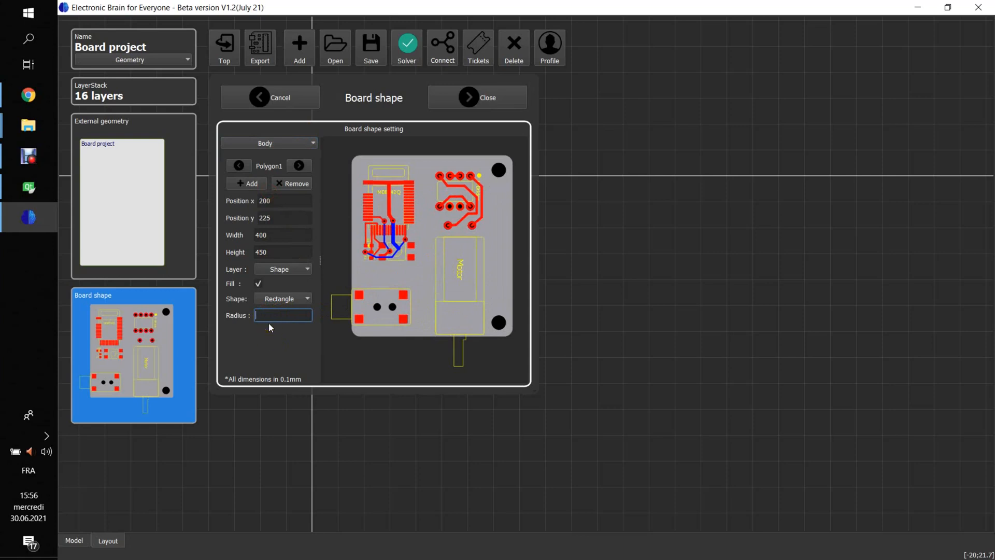
pyautogui.scroll(1, 476, 288)
pyautogui.scroll(-2, 476, 289)
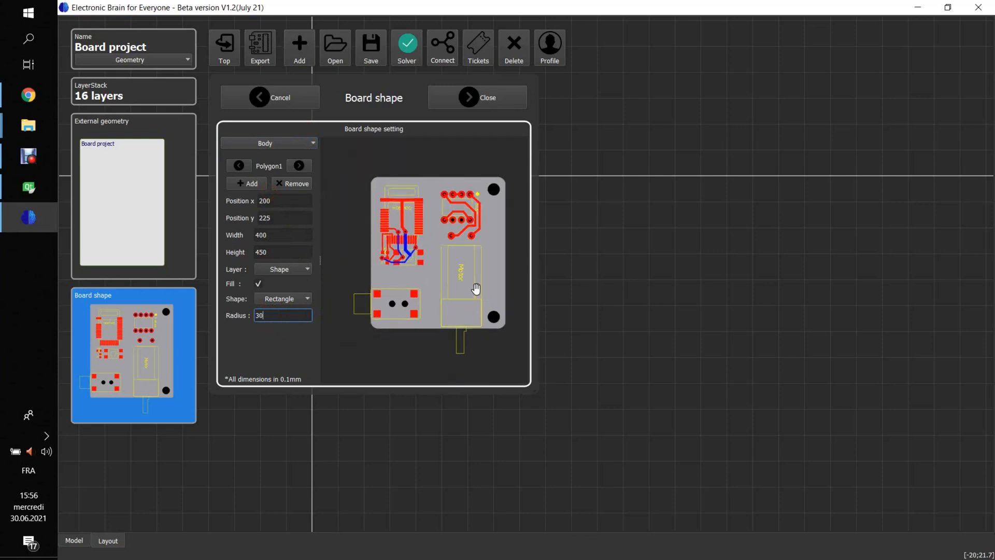
pyautogui.click(463, 98)
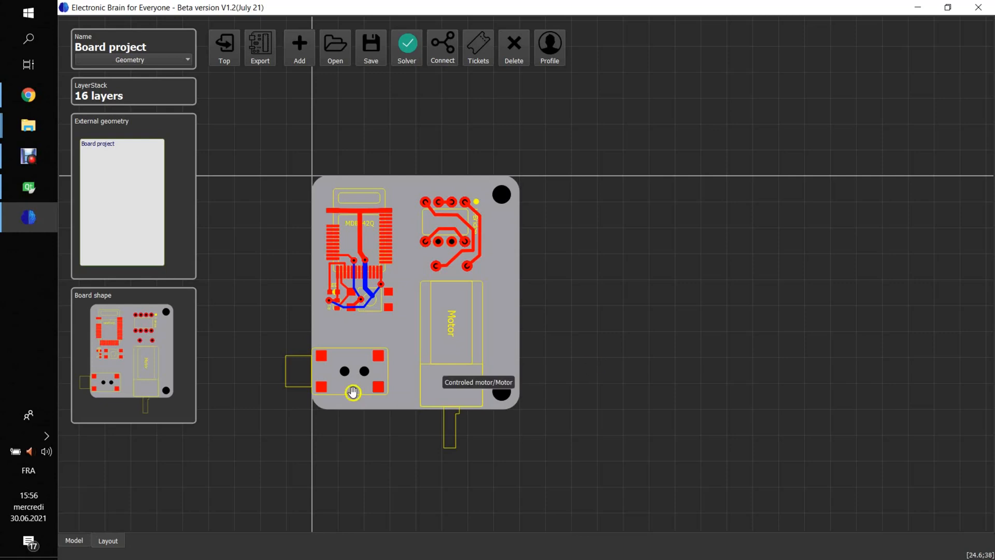
pyautogui.click(75, 540)
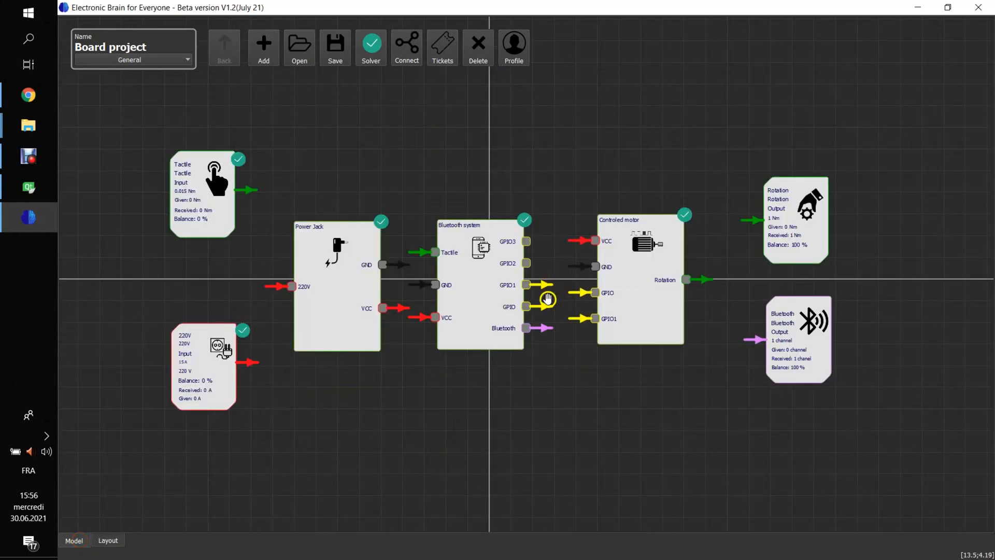
pyautogui.click(113, 541)
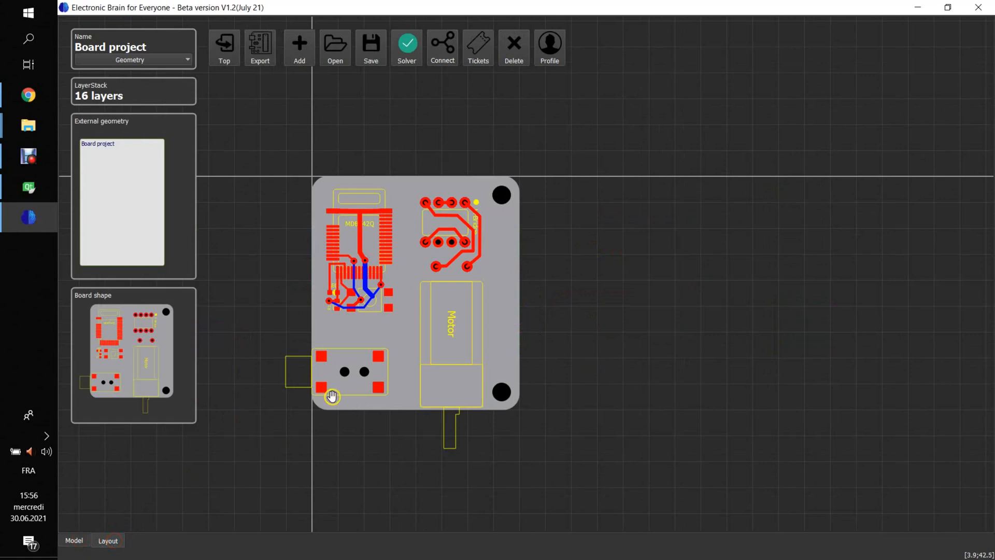
# - Draw a power connection of width 5 on the Top layer from the power jack's VCC pad to the MDBT42Q's VCC pin
pyautogui.scroll(5, 288, 277)
pyautogui.moveTo(288, 276); pyautogui.dragTo(295, 267)
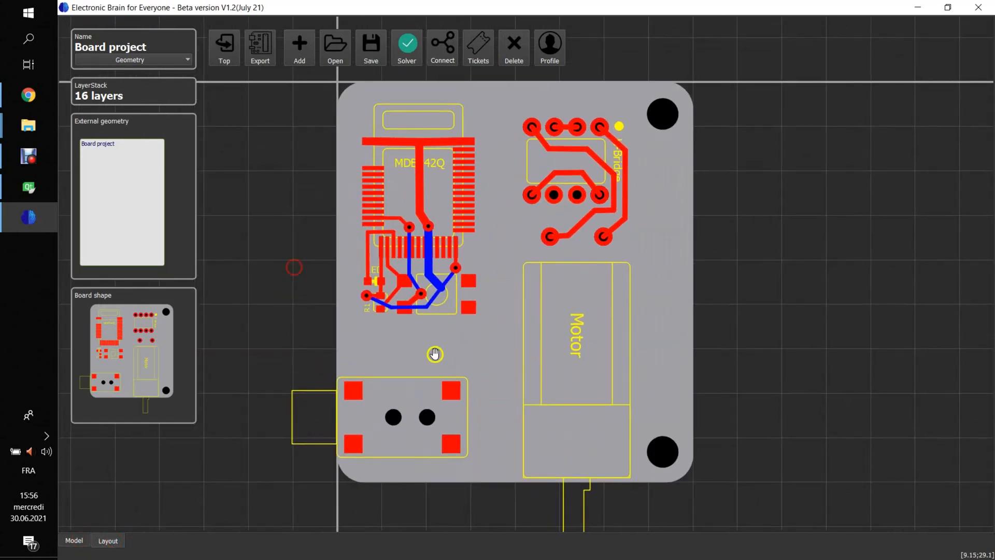
pyautogui.moveTo(452, 439)
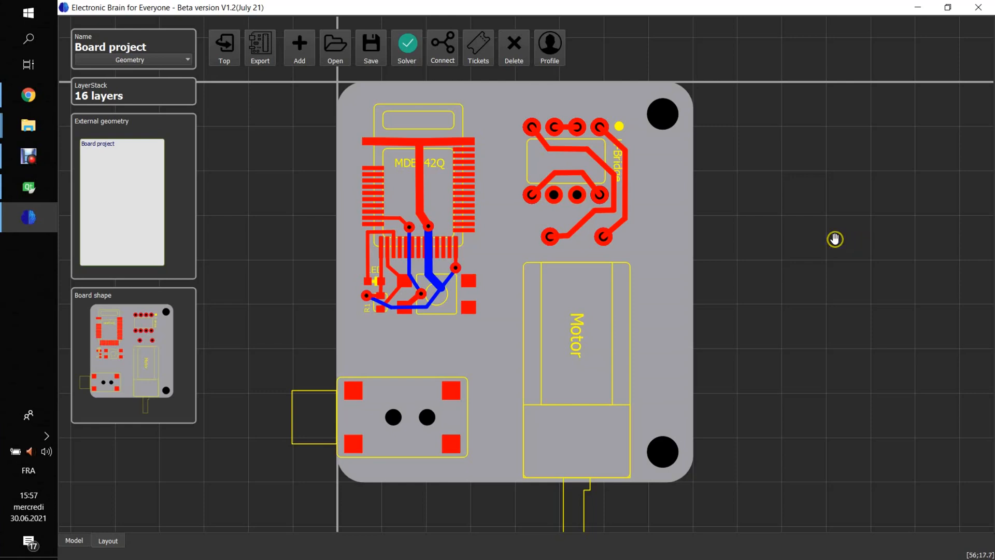
pyautogui.click(443, 46)
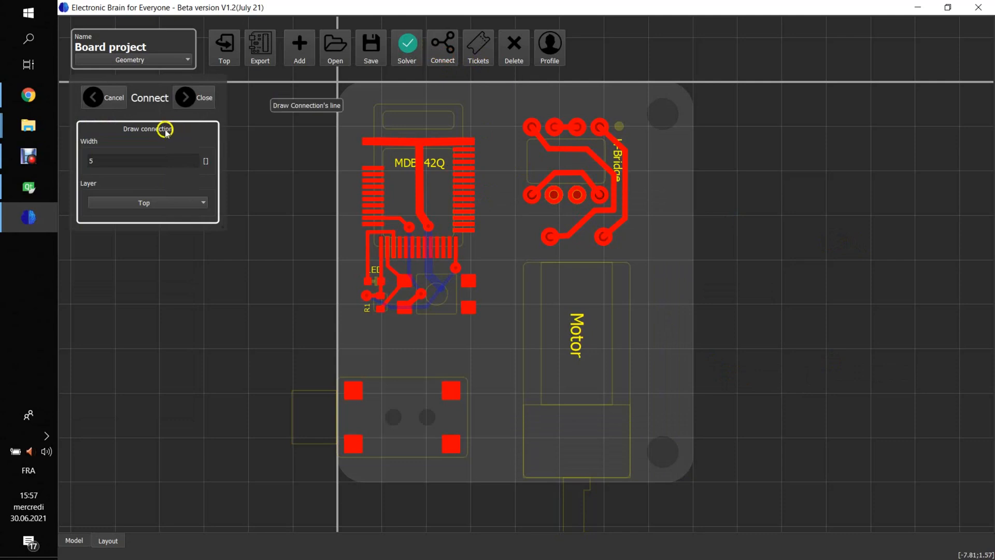
pyautogui.click(160, 161)
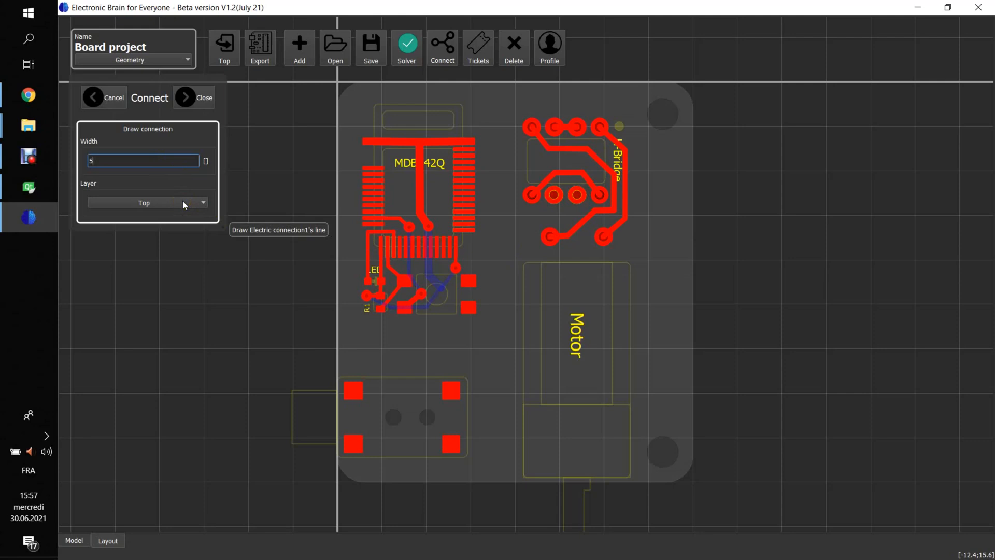
pyautogui.click(781, 275)
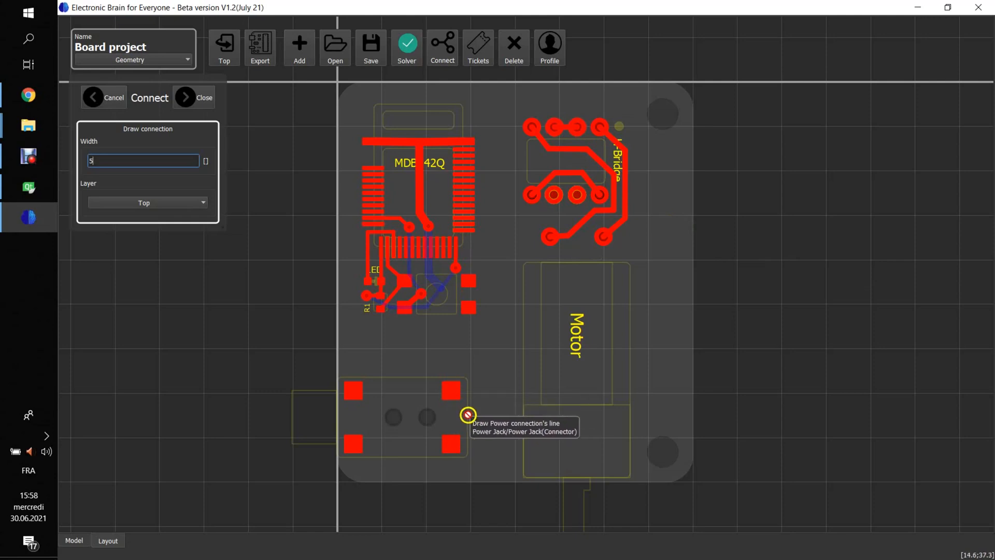
pyautogui.click(452, 389)
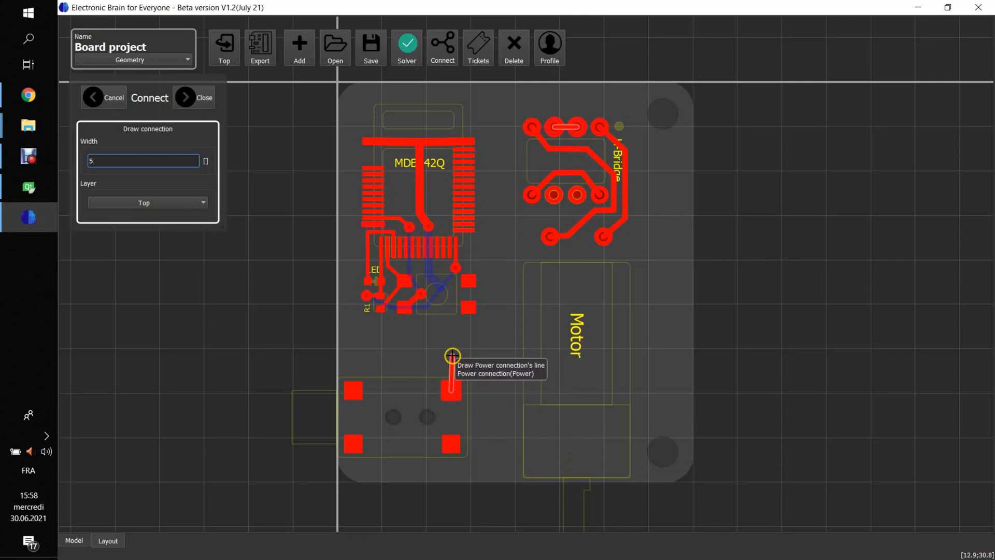
pyautogui.click(451, 355)
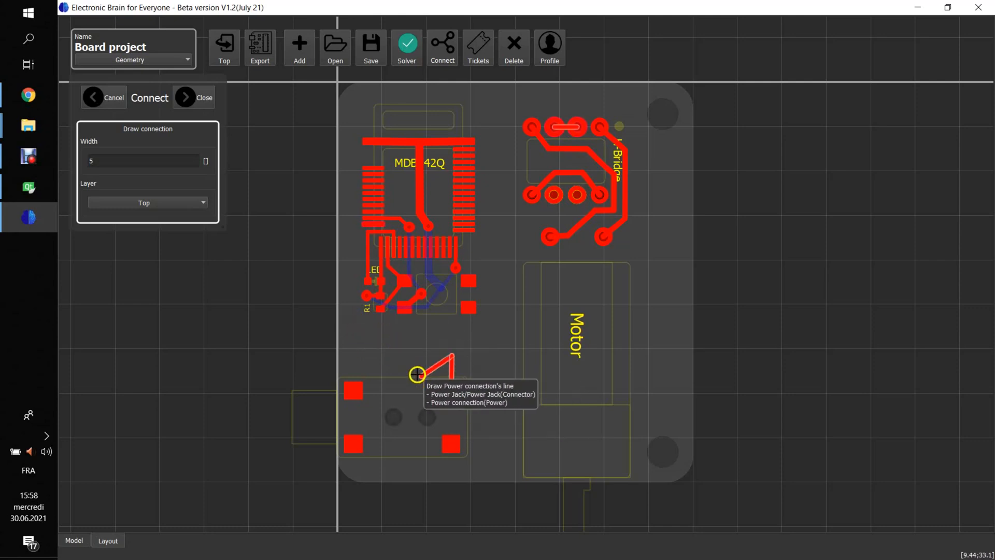
pyautogui.click(351, 322)
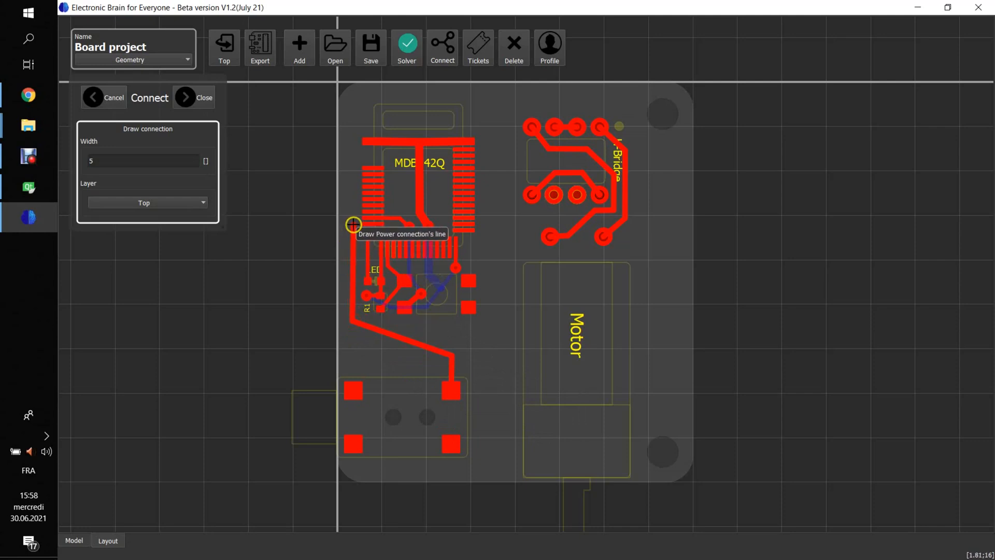
pyautogui.click(353, 225)
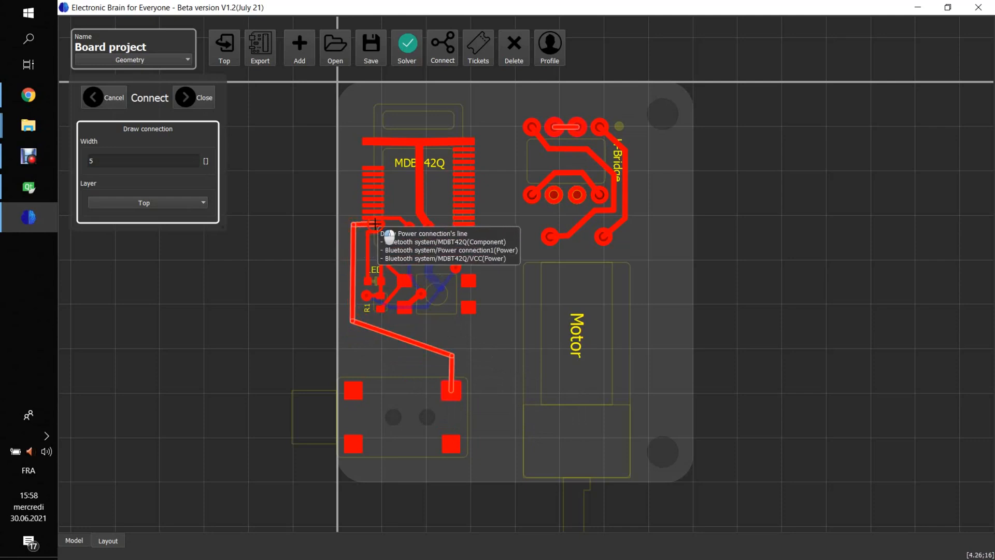
pyautogui.click(386, 235)
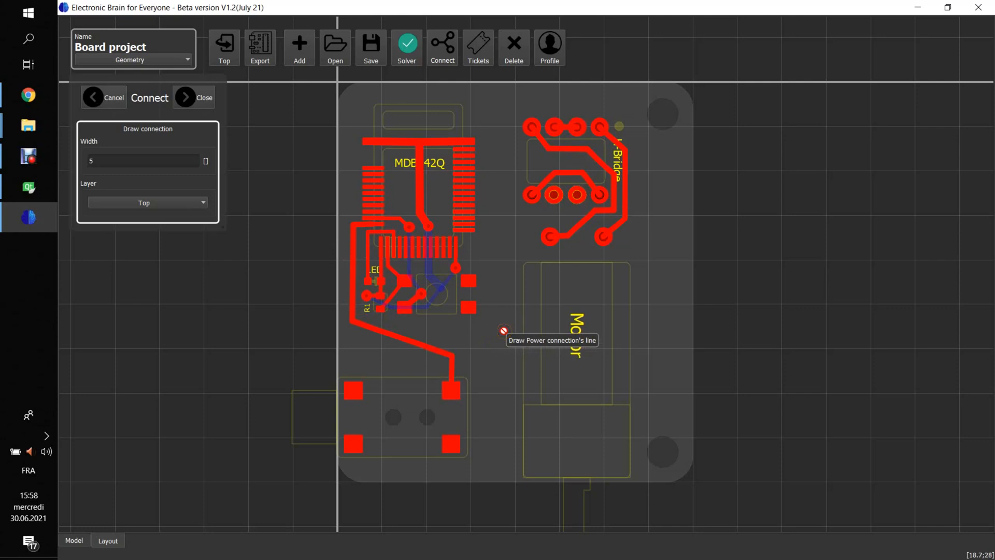
# - Draw a power connection of width 5 from the power jack's VCC pad around the H-Bridge's outer side to its VCC pad
pyautogui.click(452, 390)
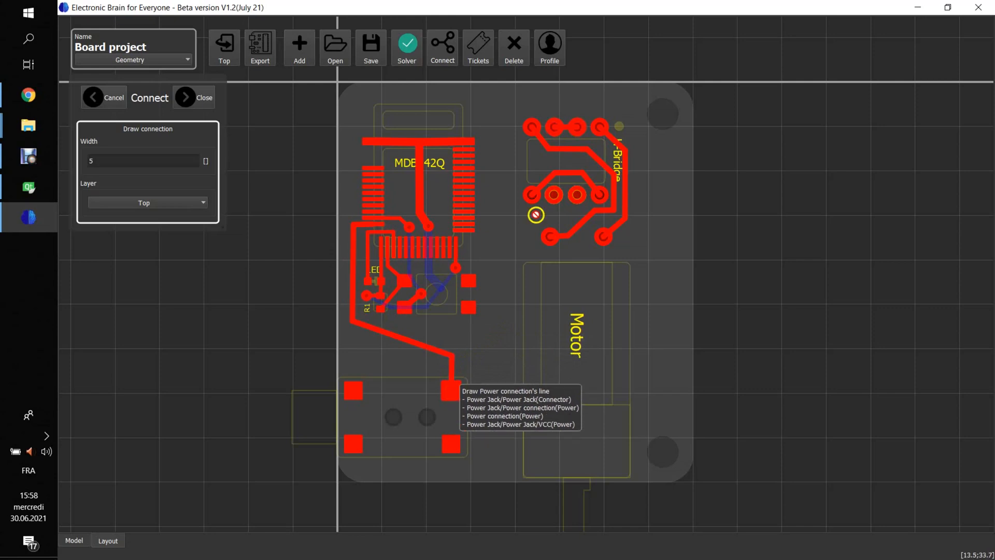
pyautogui.click(449, 397)
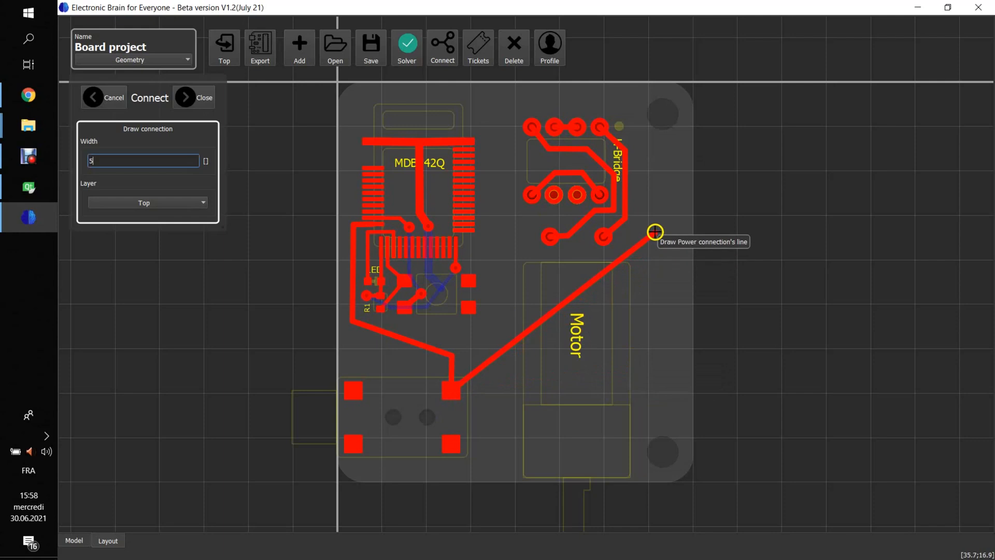
pyautogui.click(641, 234)
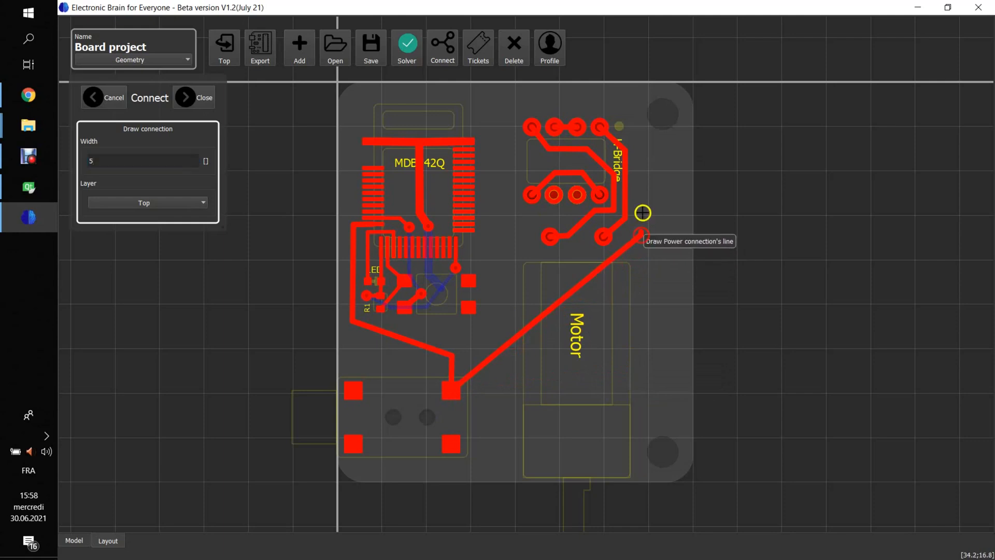
pyautogui.click(642, 138)
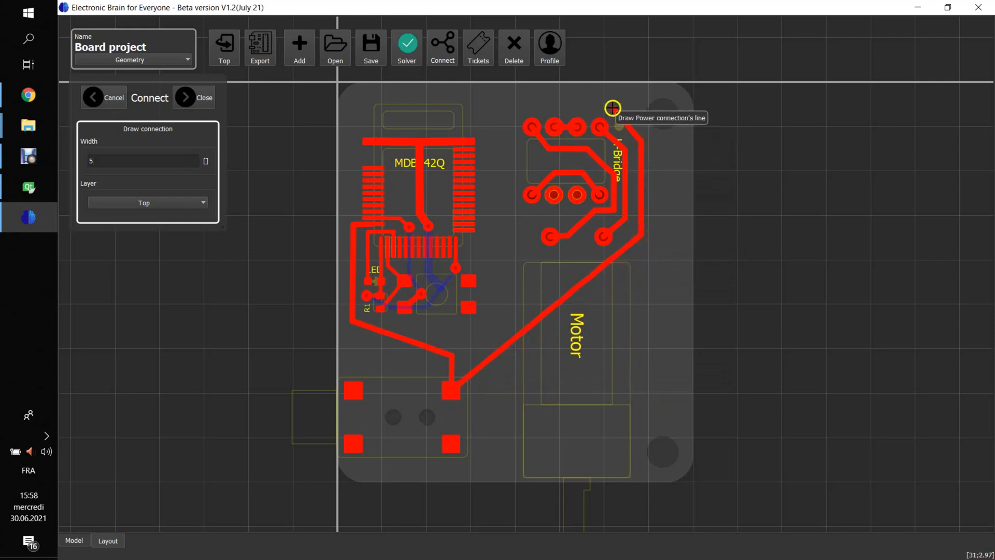
pyautogui.click(581, 107)
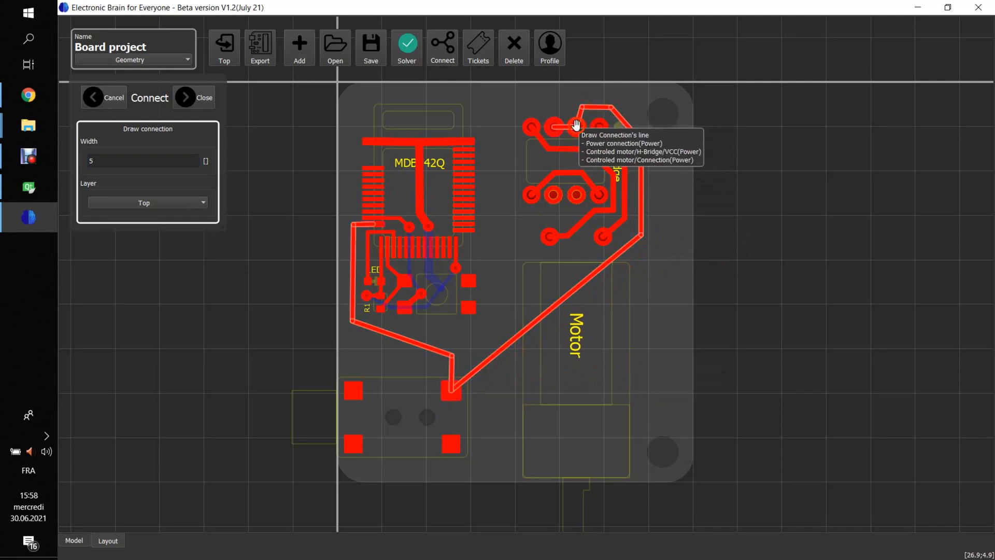
pyautogui.click(577, 126)
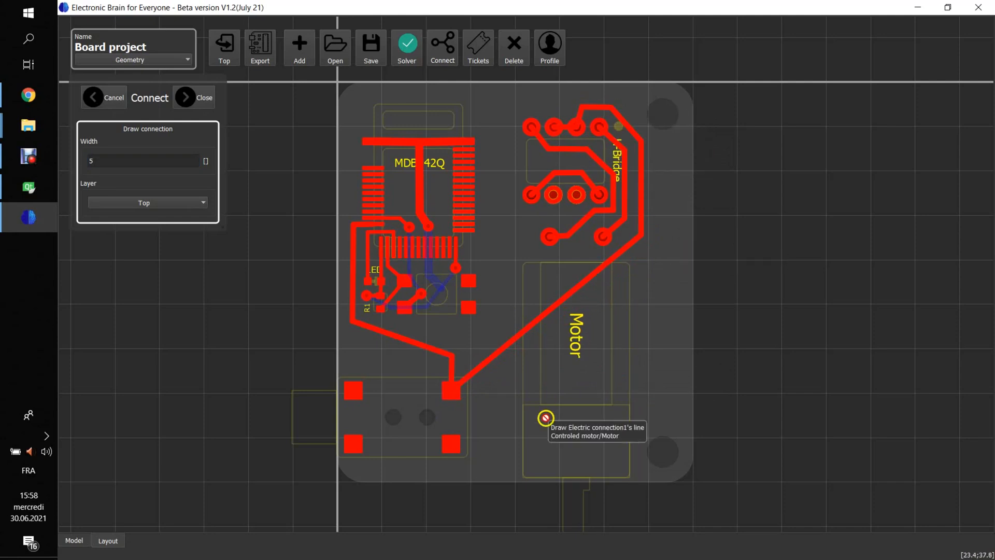
# - Draw a ground connection of width 5 from the power jack's GND pad on Top, continuing on Bottom to the Bluetooth system's GND junction under the button
pyautogui.click(454, 444)
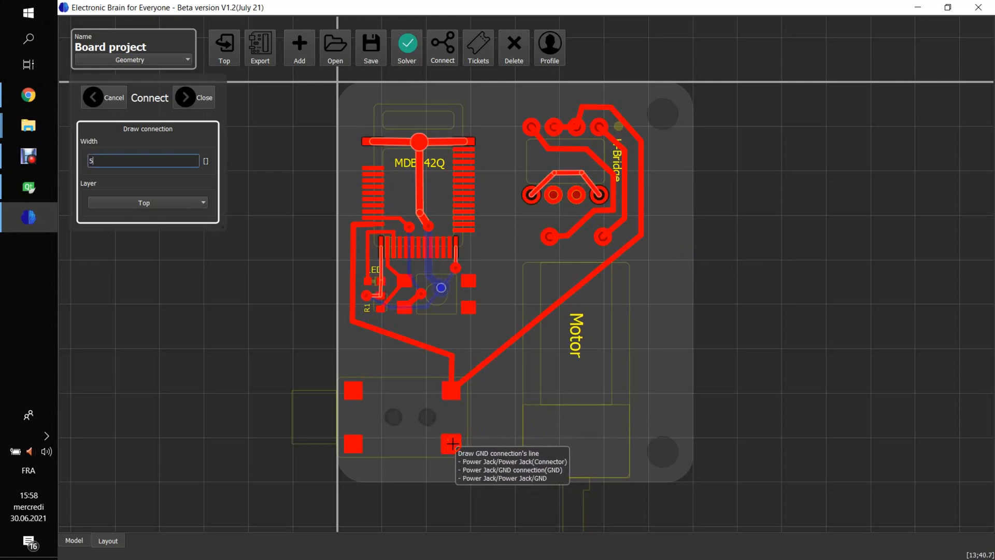
pyautogui.click(496, 411)
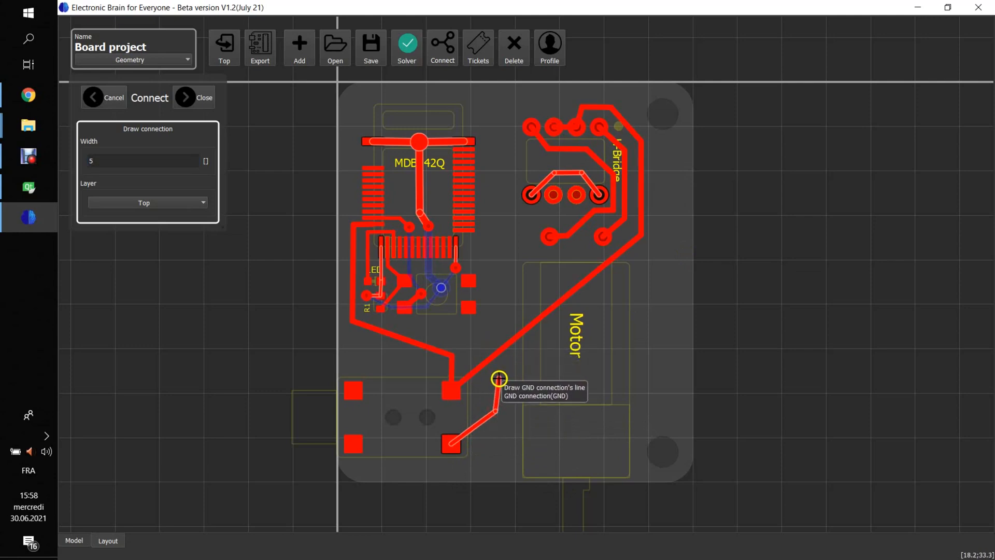
pyautogui.press('v')
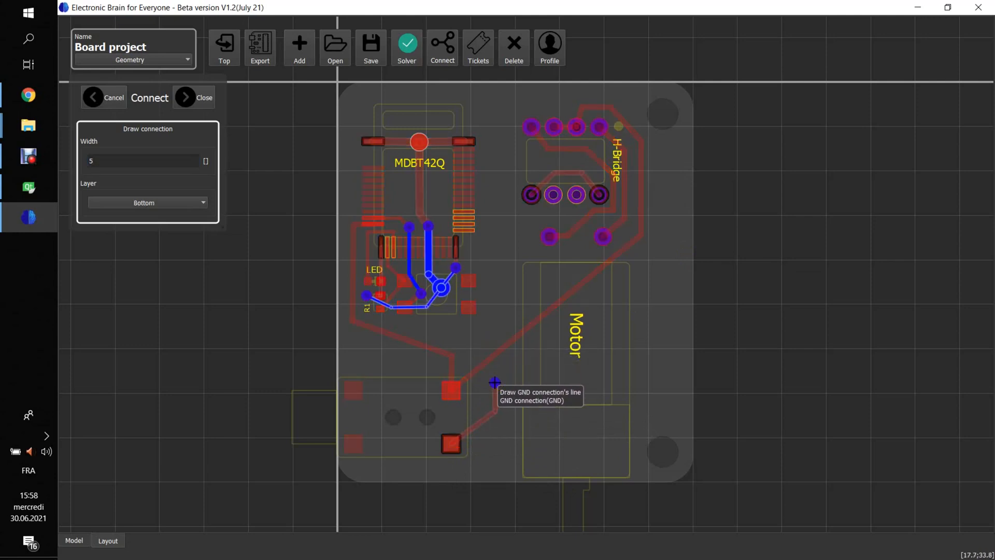
pyautogui.click(494, 330)
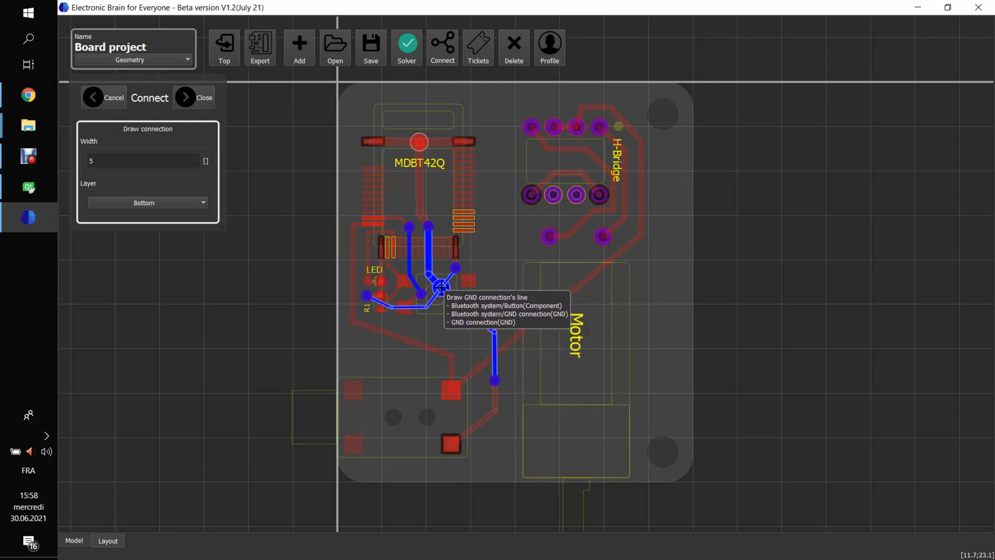
pyautogui.click(441, 287)
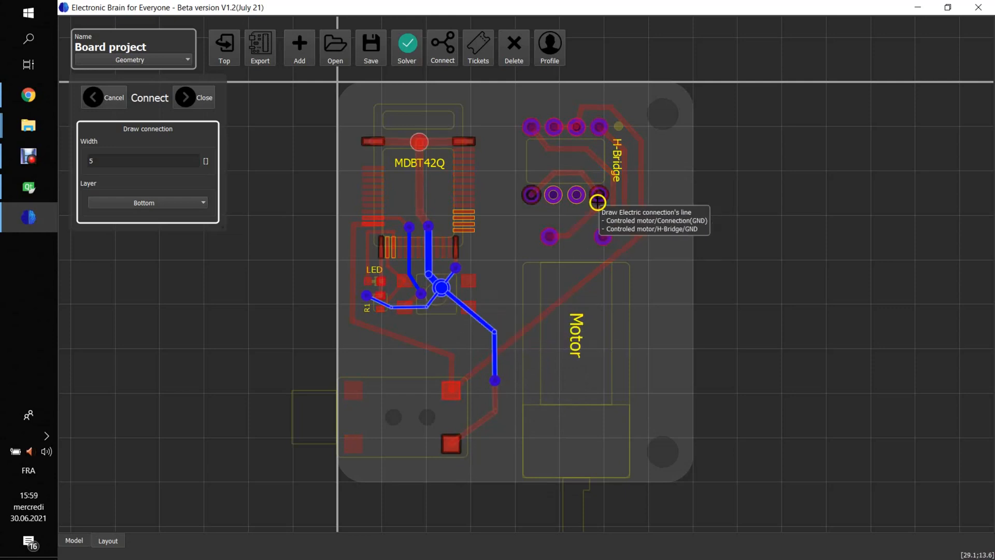
# - Branch a Bottom-layer ground connection of width 5 from the new ground line to the H-Bridge's GND pad and close the connection tool
pyautogui.click(488, 322)
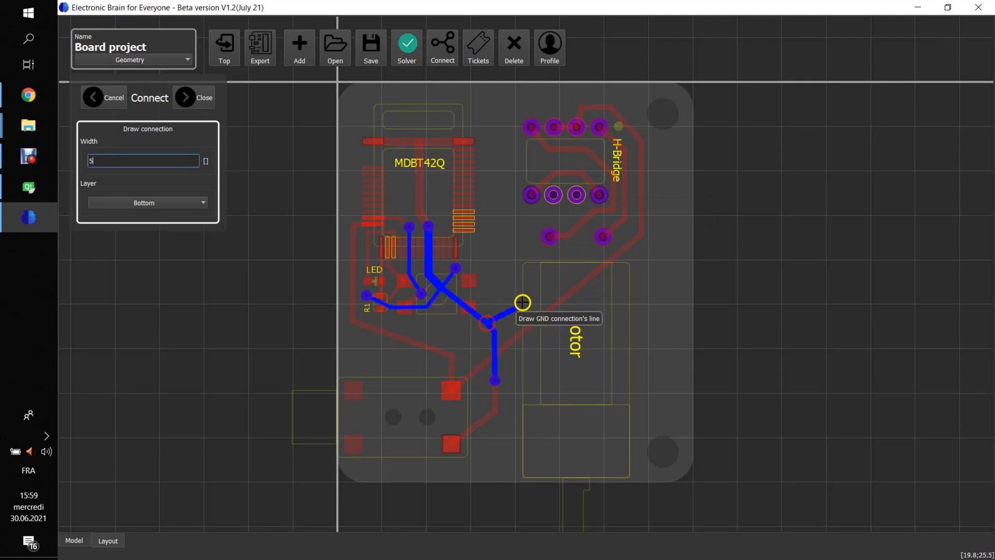
pyautogui.click(581, 245)
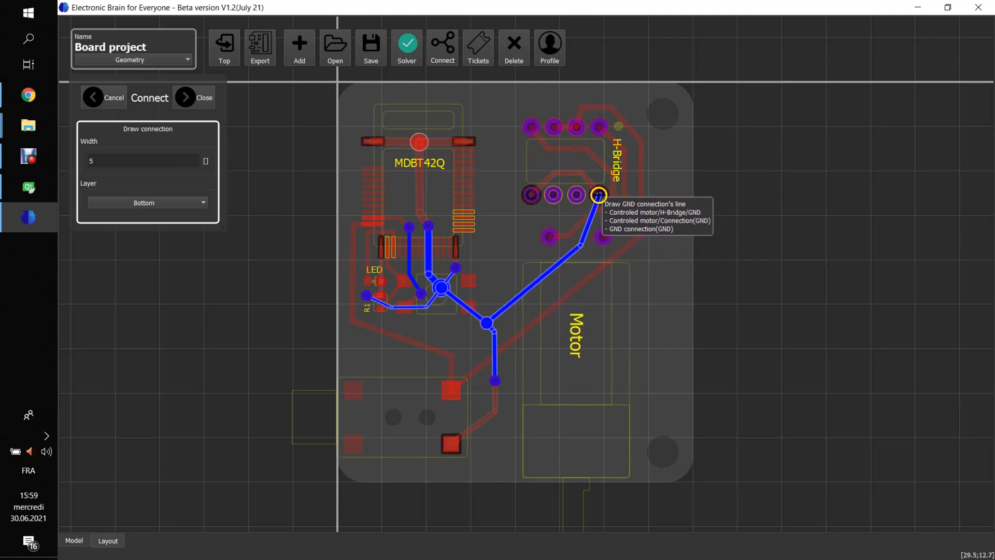
pyautogui.click(581, 212)
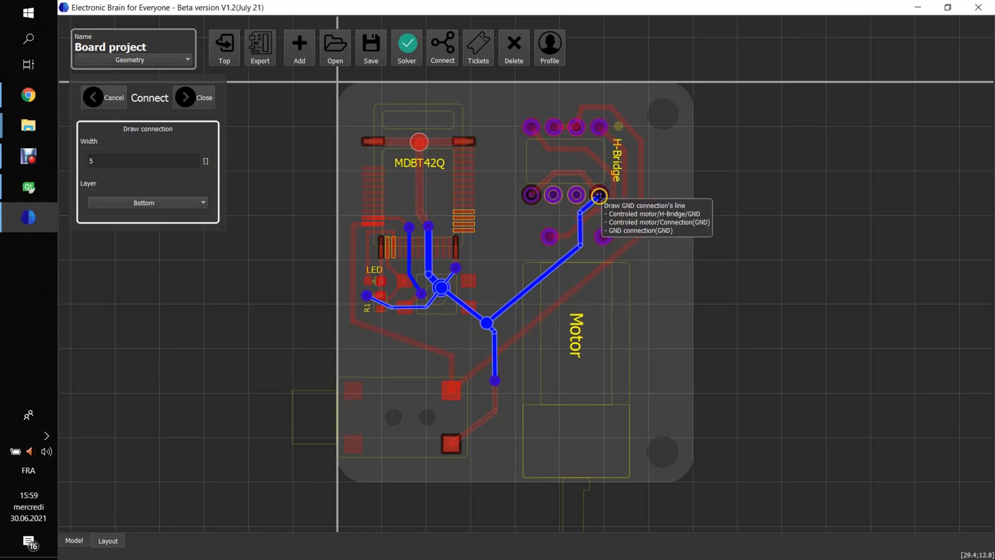
pyautogui.click(598, 195)
pyautogui.click(199, 94)
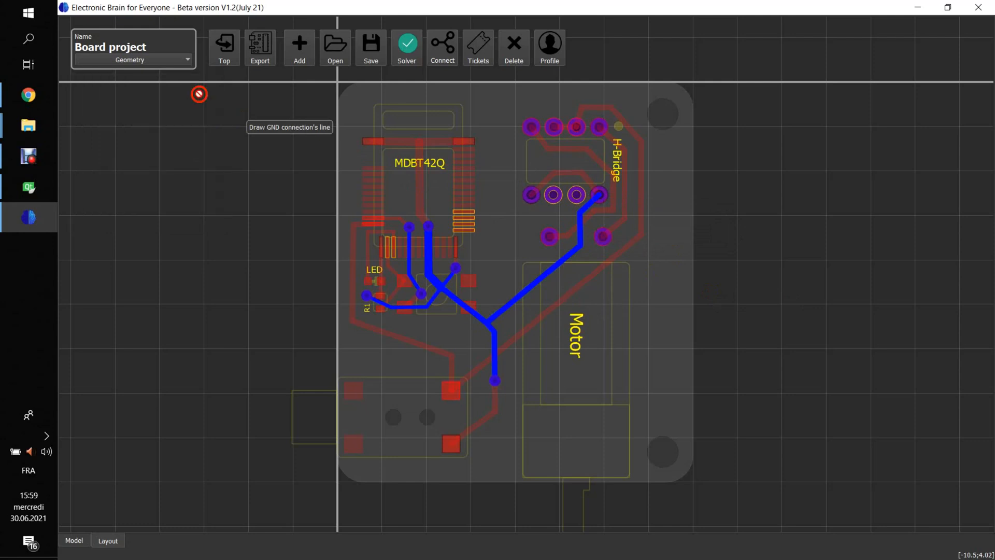
# - Shift the two bend points of the ground branch near the H-Bridge slightly toward its GND pad
pyautogui.scroll(3, 669, 293)
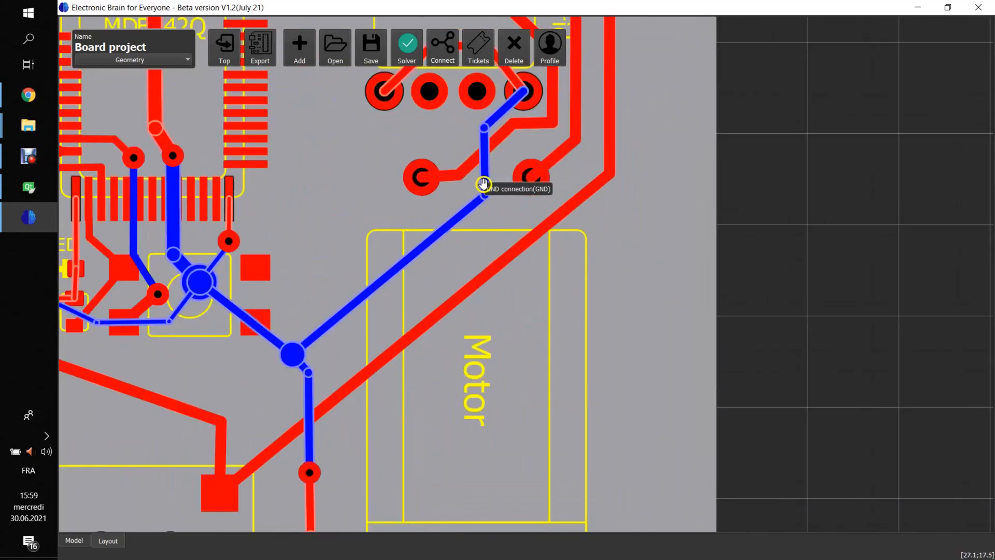
pyautogui.moveTo(488, 200); pyautogui.dragTo(497, 195)
pyautogui.moveTo(485, 128); pyautogui.dragTo(498, 130)
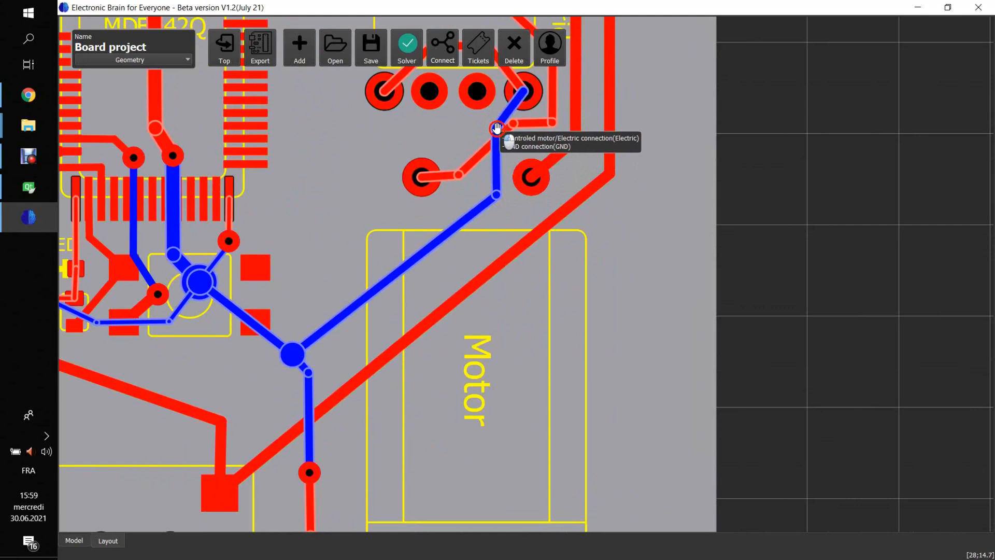
pyautogui.click(294, 353)
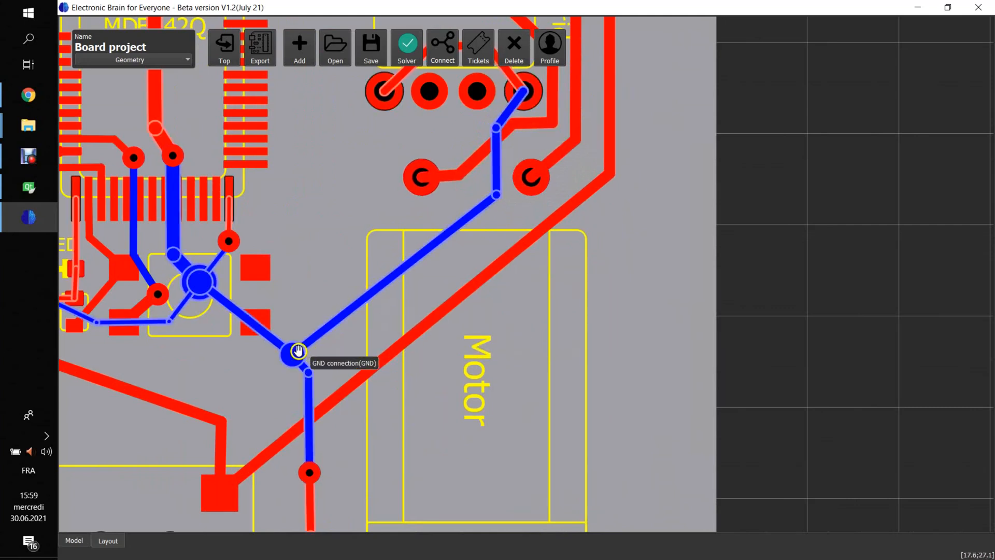
# - Draw a Top-layer GPIO connection of width 3 from the H-Bridge's input pad beside GND to the MDBT42Q's D13 pin
pyautogui.scroll(-2, 413, 431)
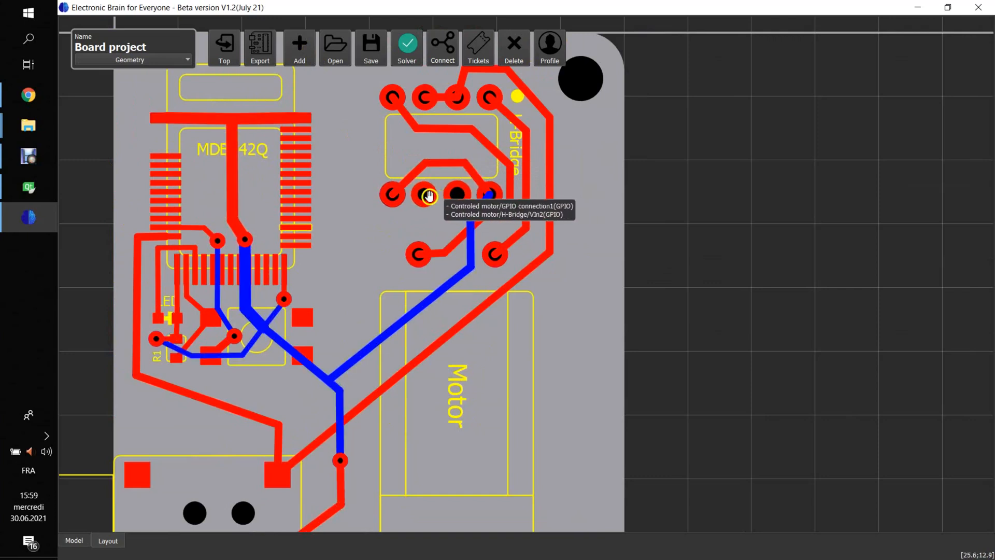
pyautogui.click(433, 61)
pyautogui.doubleClick(176, 160)
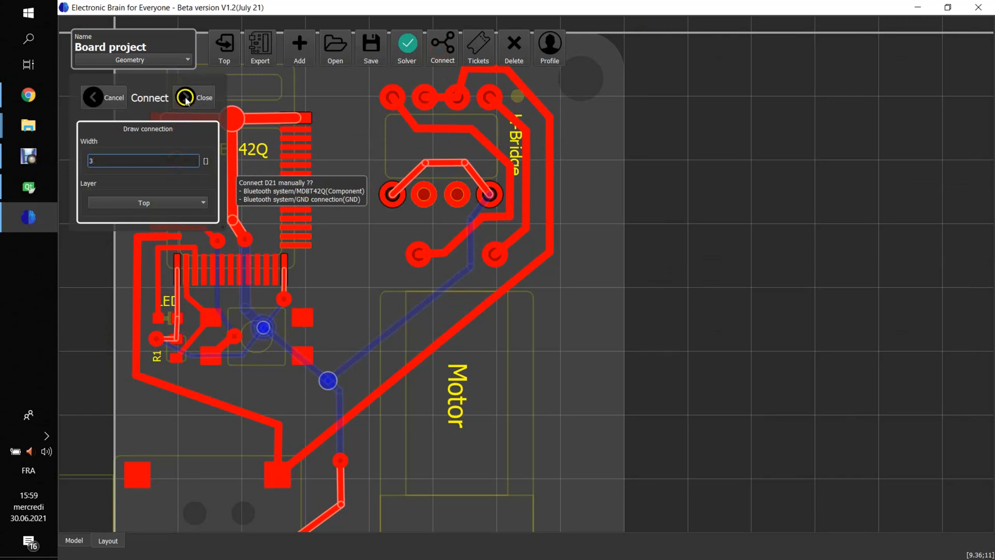
pyautogui.click(457, 195)
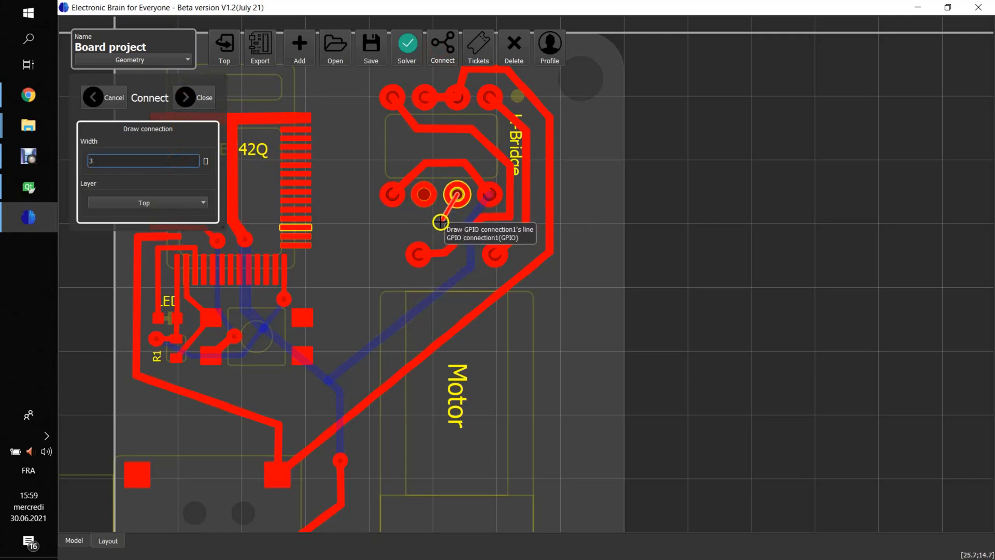
pyautogui.click(433, 228)
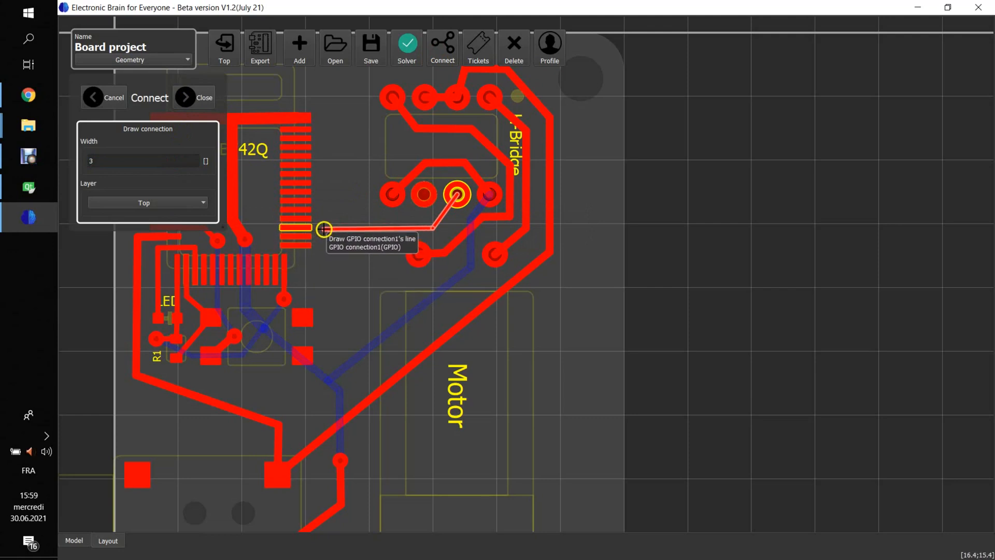
pyautogui.click(291, 226)
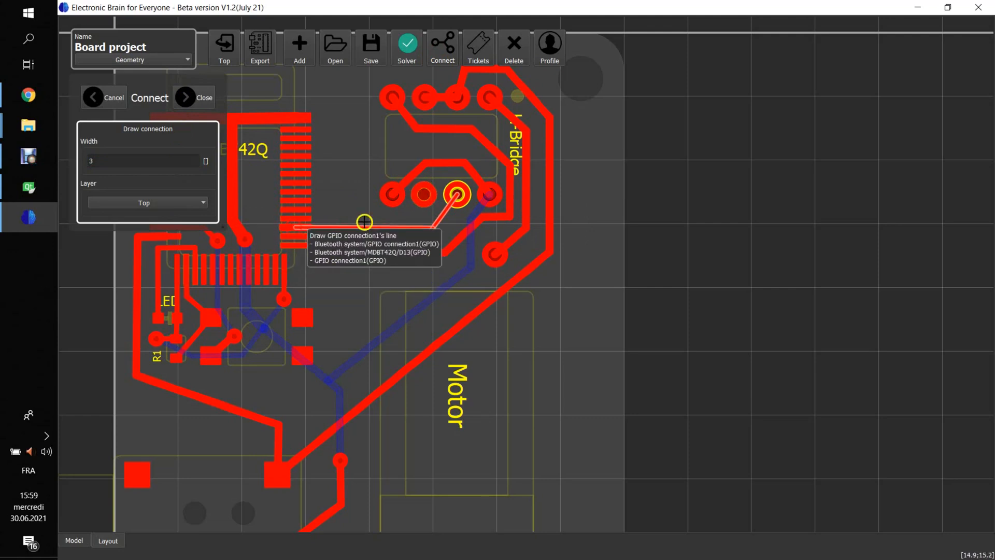
# - Draw a GPIO connection of width 3 from the H-Bridge's VIn2 pad to the MDBT42Q pin below D13, crossing the other GPIO line on Bottom, and close the tool
pyautogui.click(426, 195)
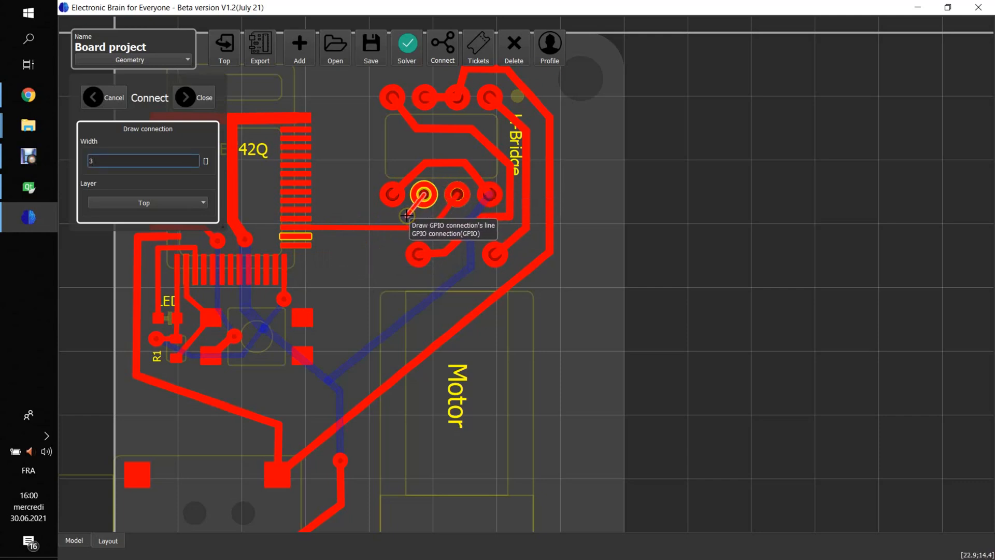
pyautogui.click(354, 215)
pyautogui.press('v')
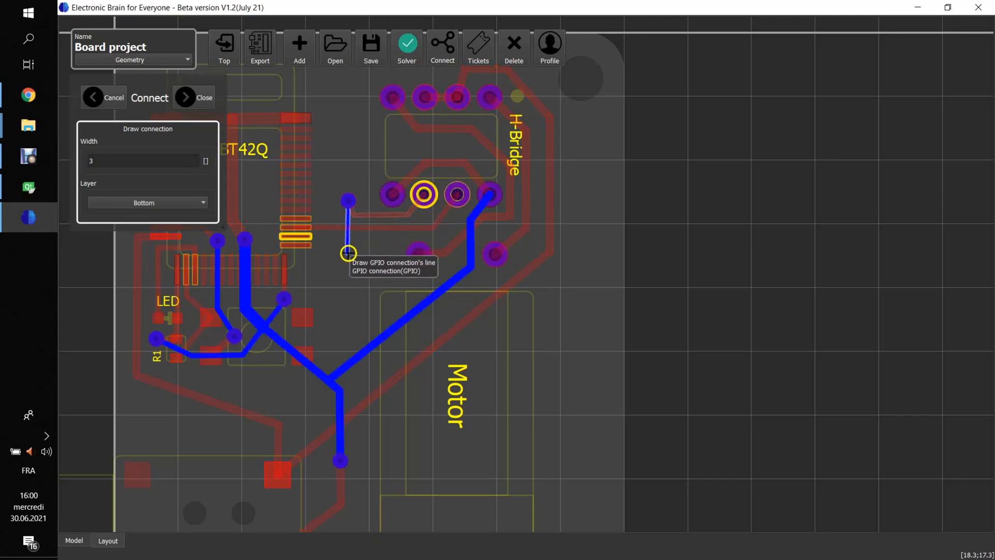
pyautogui.press('v')
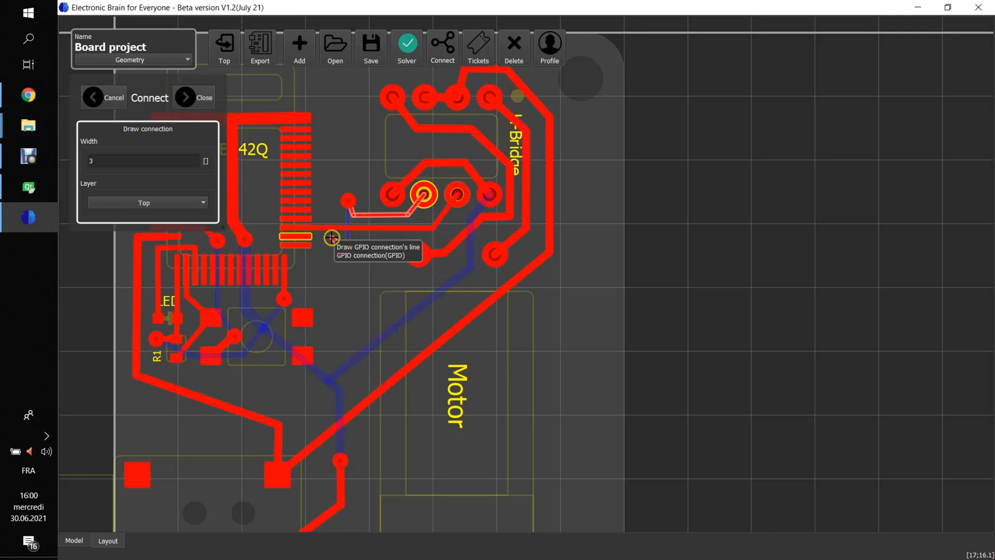
pyautogui.click(295, 236)
pyautogui.click(185, 97)
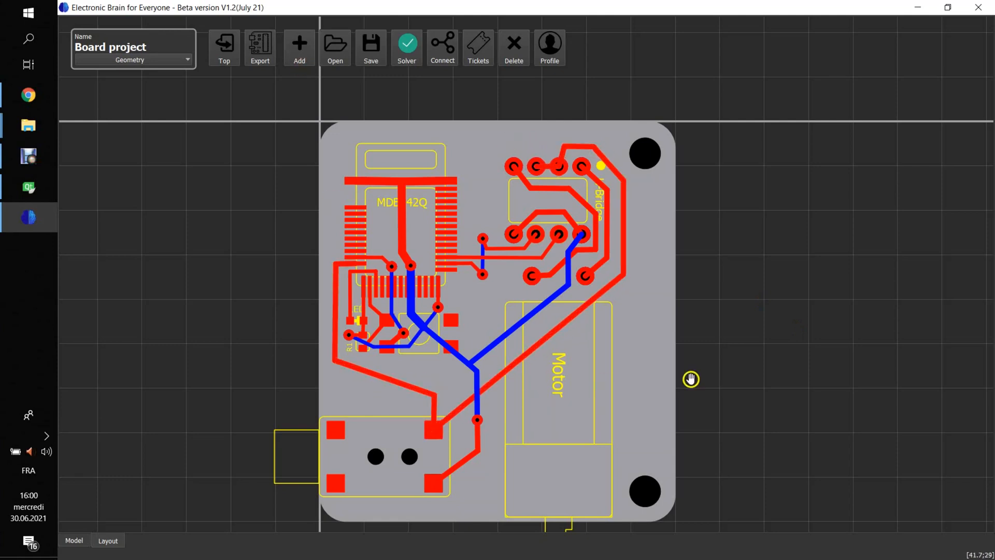
# - Open the board shape's Parameters settings from the project's geometry properties and enlarge the settings window
pyautogui.click(176, 59)
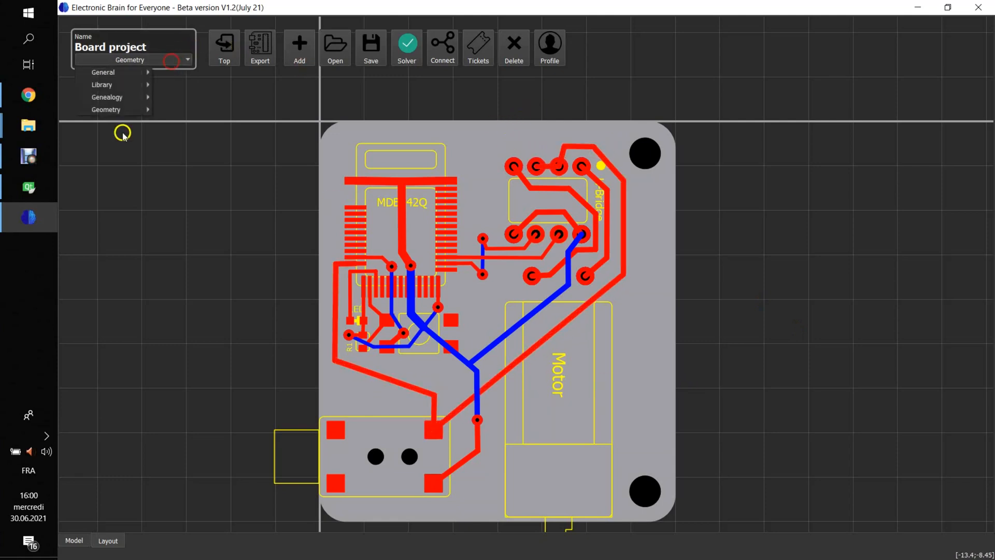
pyautogui.moveTo(117, 111)
pyautogui.click(184, 123)
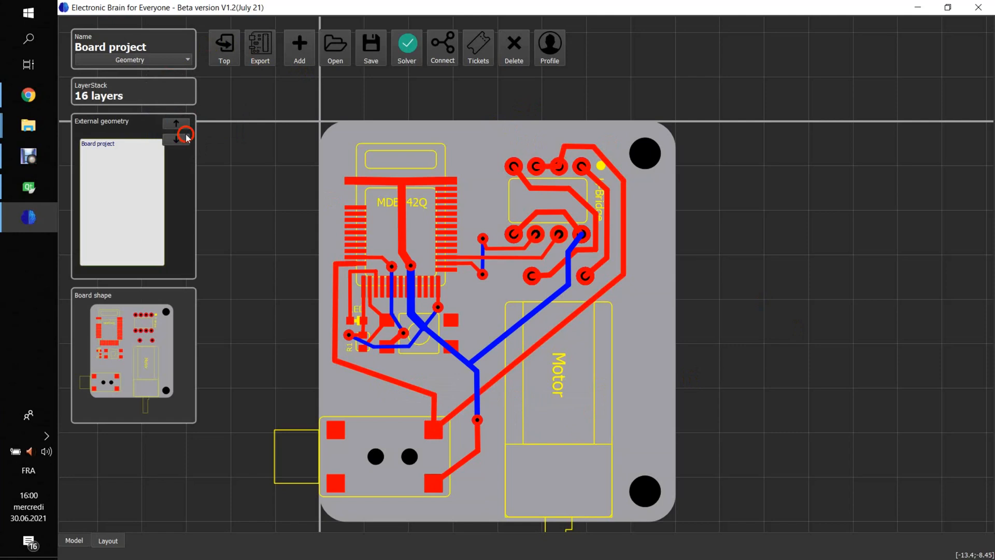
pyautogui.click(118, 361)
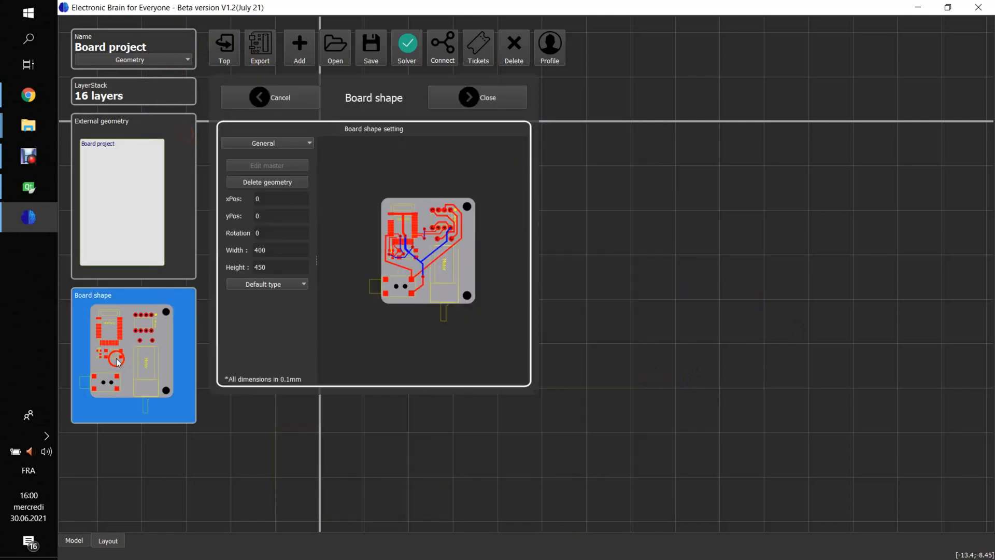
pyautogui.click(276, 141)
pyautogui.click(266, 181)
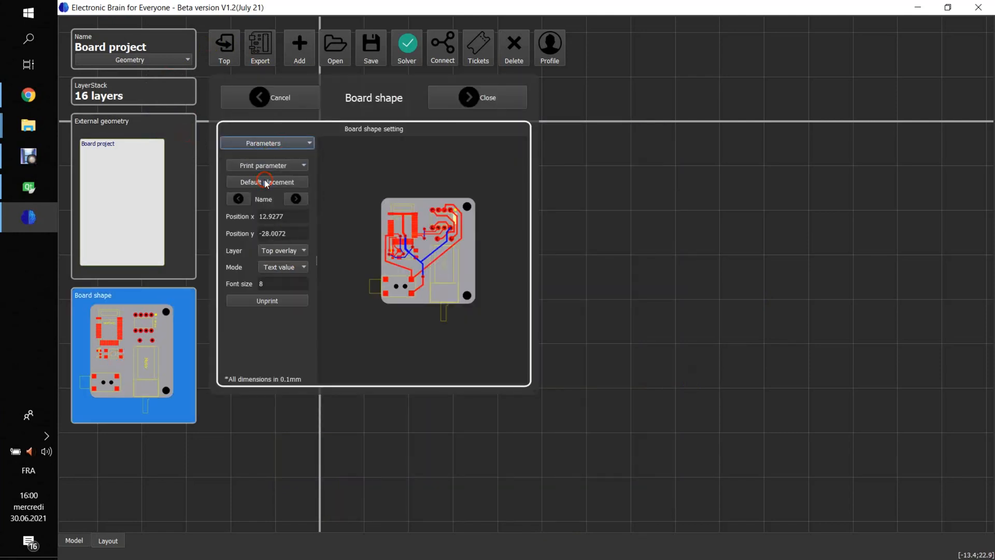
pyautogui.moveTo(531, 387); pyautogui.dragTo(735, 462)
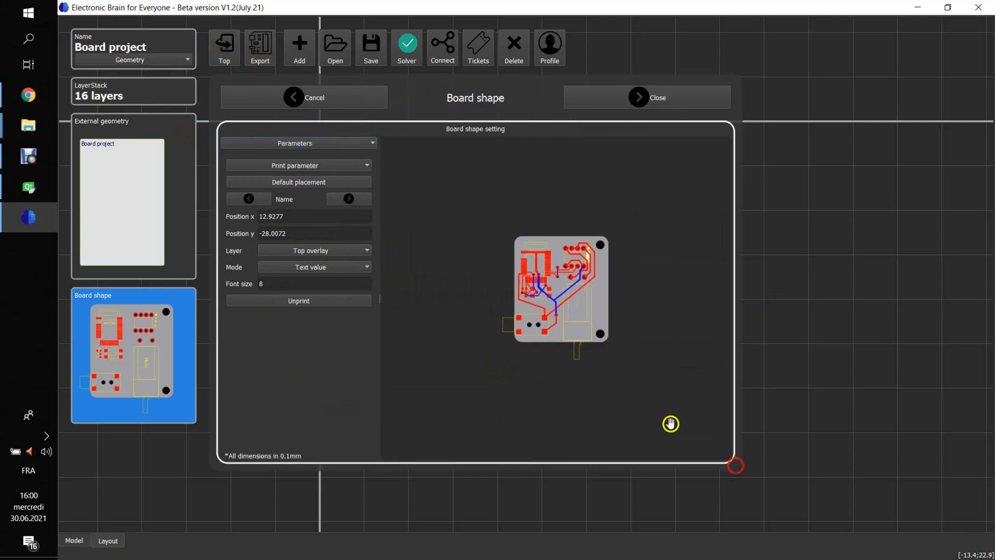
pyautogui.scroll(4, 557, 319)
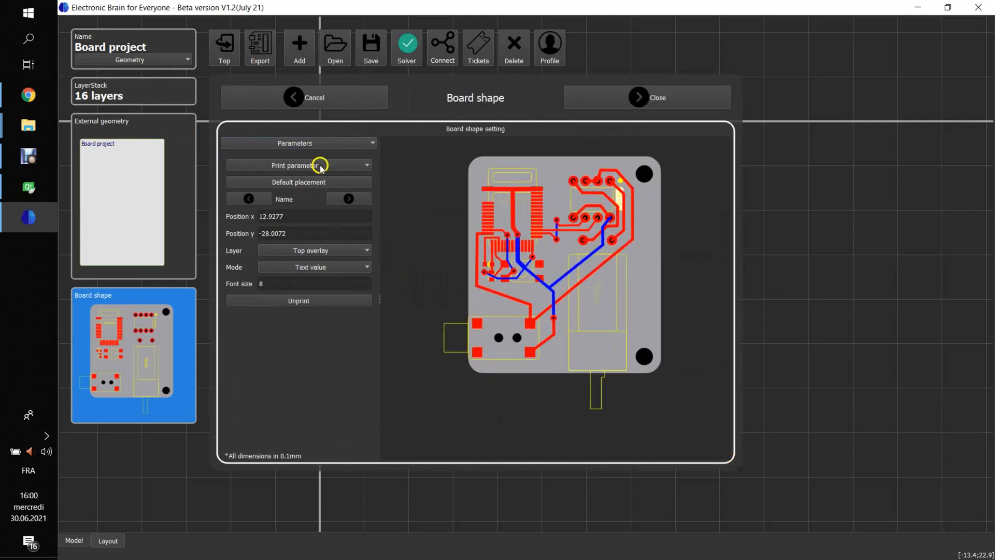
# - Print the Name parameter on the board and move it above the power jack, at about x 7, y 281
pyautogui.click(302, 165)
pyautogui.moveTo(293, 178)
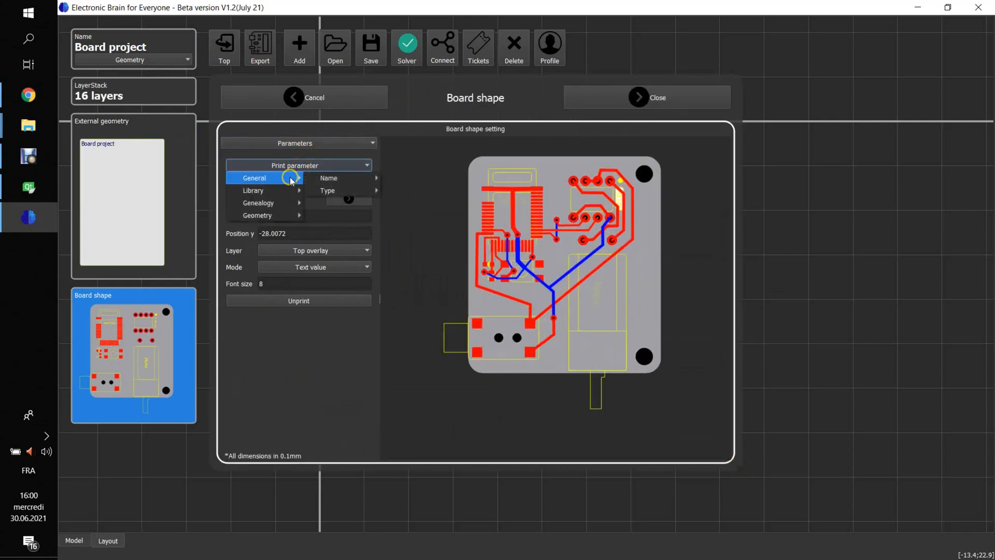
pyautogui.moveTo(333, 178)
pyautogui.click(450, 178)
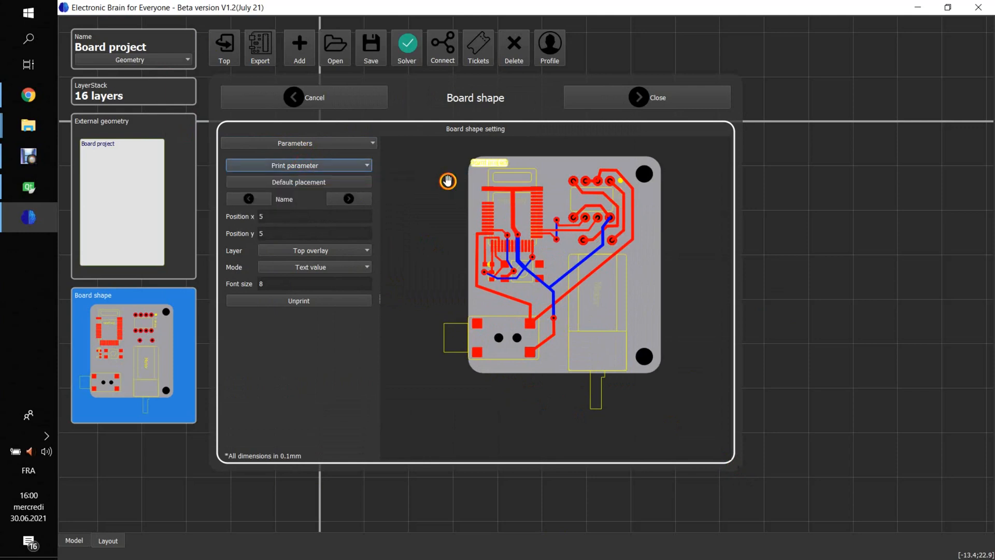
pyautogui.moveTo(480, 171); pyautogui.dragTo(479, 296)
# - Set the printed name's font size to 16 and move it slightly up, to about x 9, y 269
pyautogui.click(320, 286)
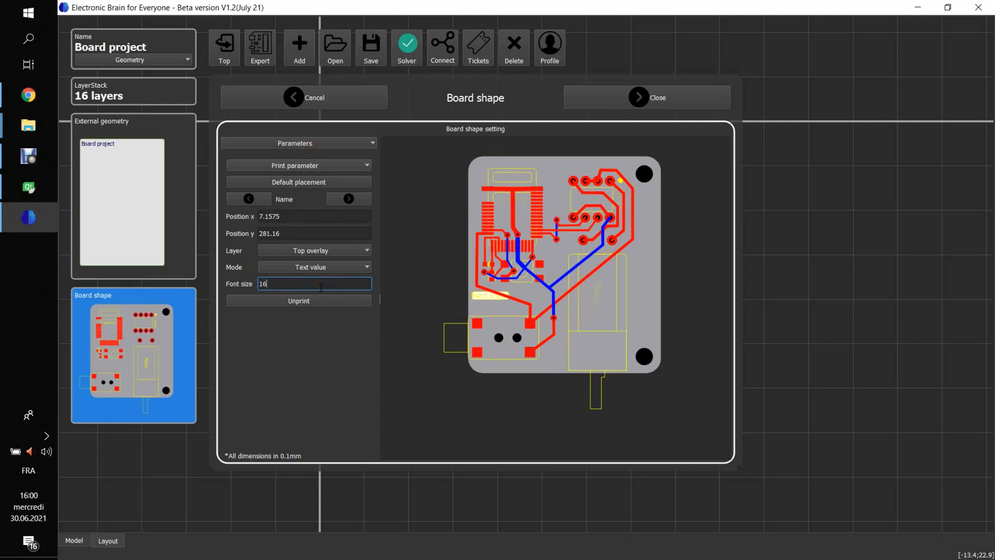
pyautogui.write('16')
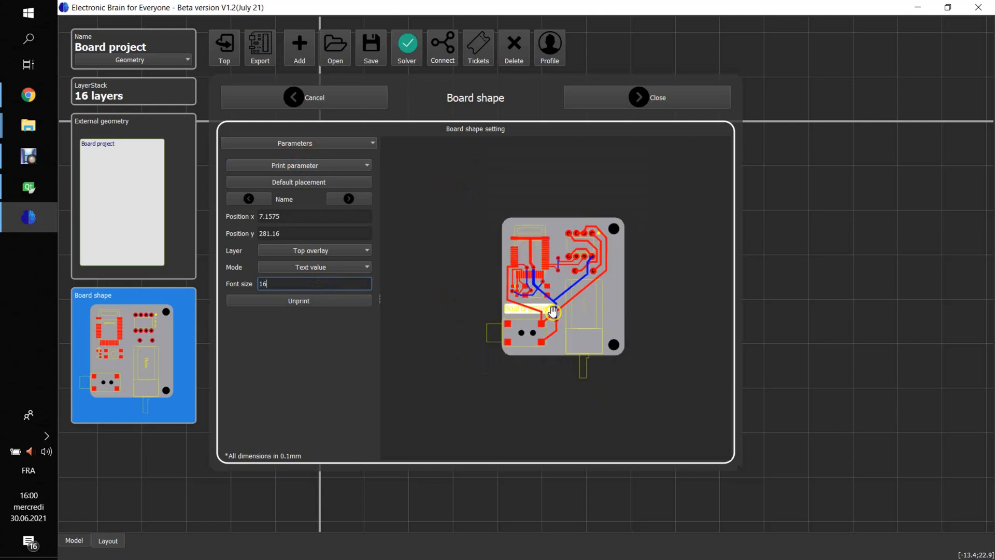
pyautogui.scroll(2, 551, 307)
pyautogui.scroll(-3, 552, 311)
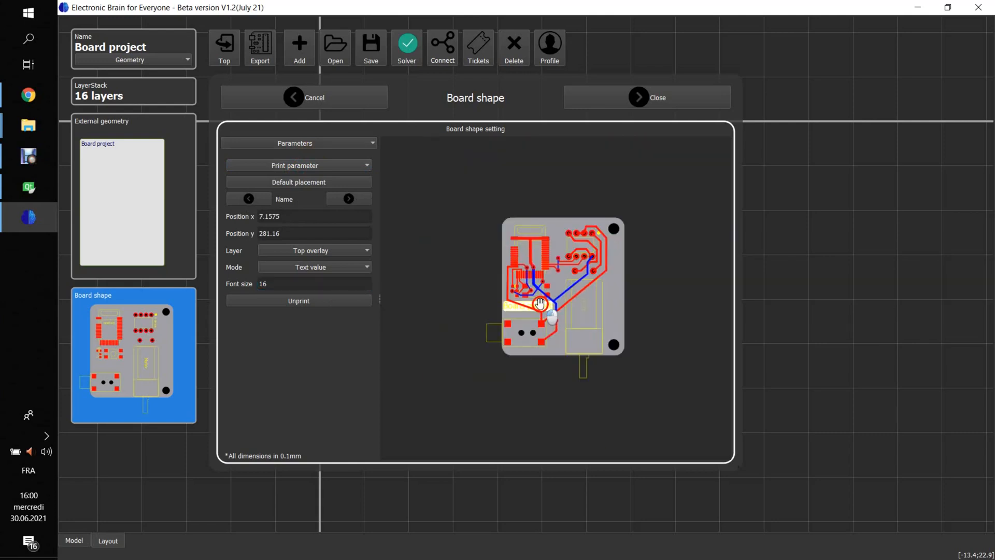
pyautogui.moveTo(541, 303); pyautogui.dragTo(543, 301)
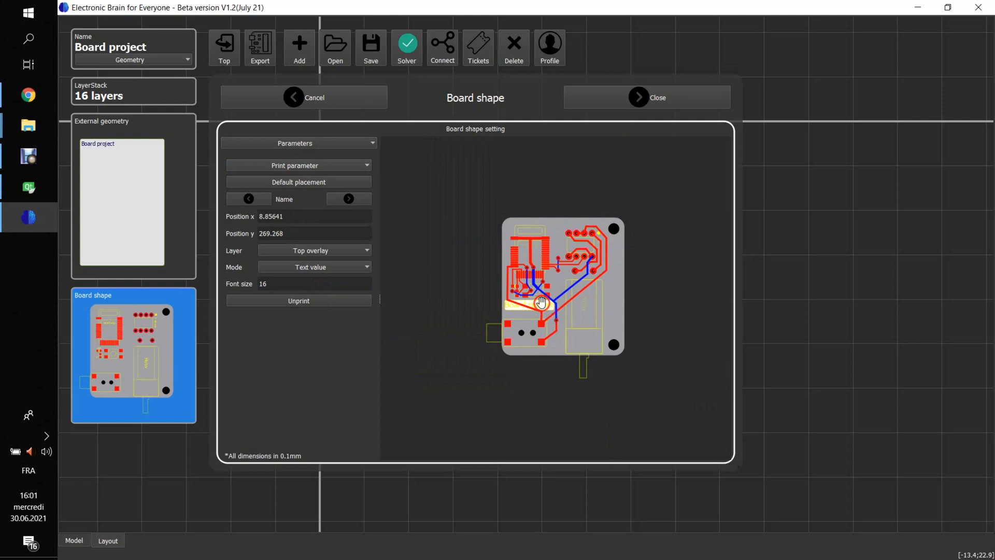
# - Print the Last modification parameter on the board, place it below the printed name at about x 10, y 303, and close the settings
pyautogui.click(296, 165)
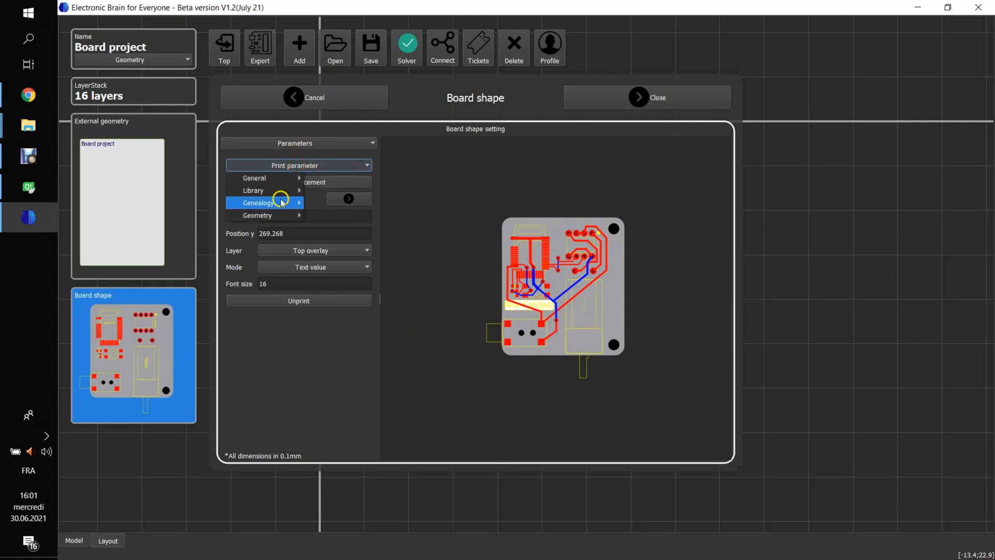
pyautogui.moveTo(289, 180)
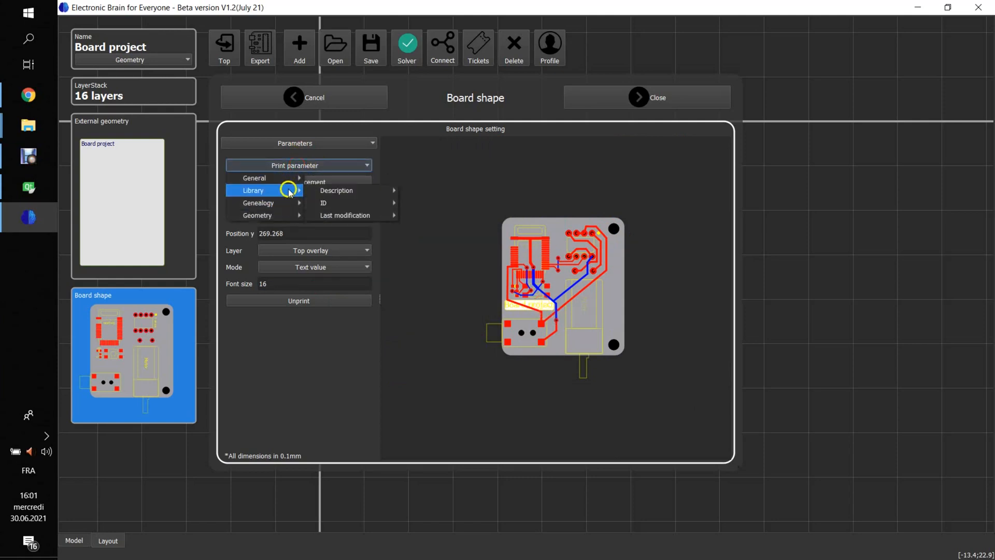
pyautogui.moveTo(373, 214)
pyautogui.click(456, 216)
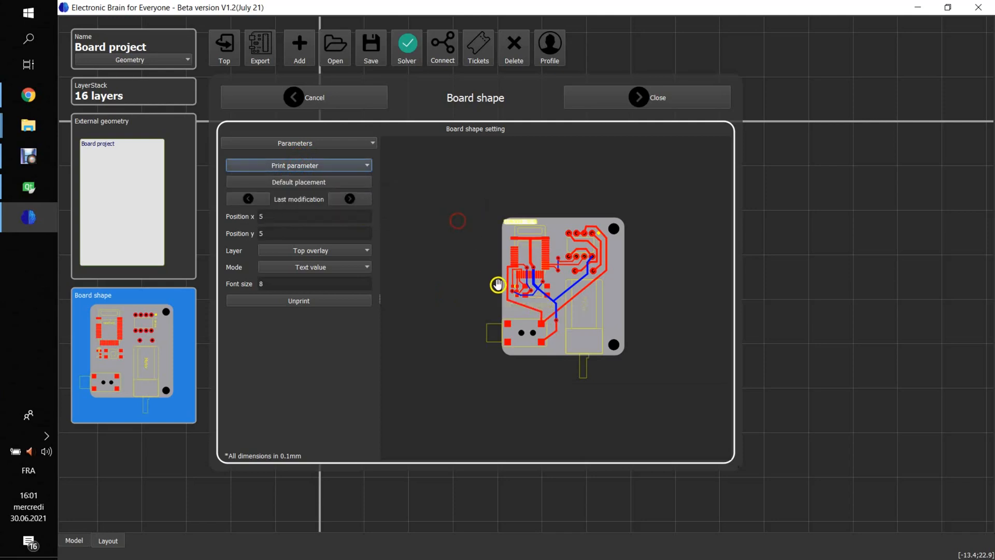
pyautogui.scroll(2, 525, 252)
pyautogui.moveTo(490, 199); pyautogui.dragTo(493, 358)
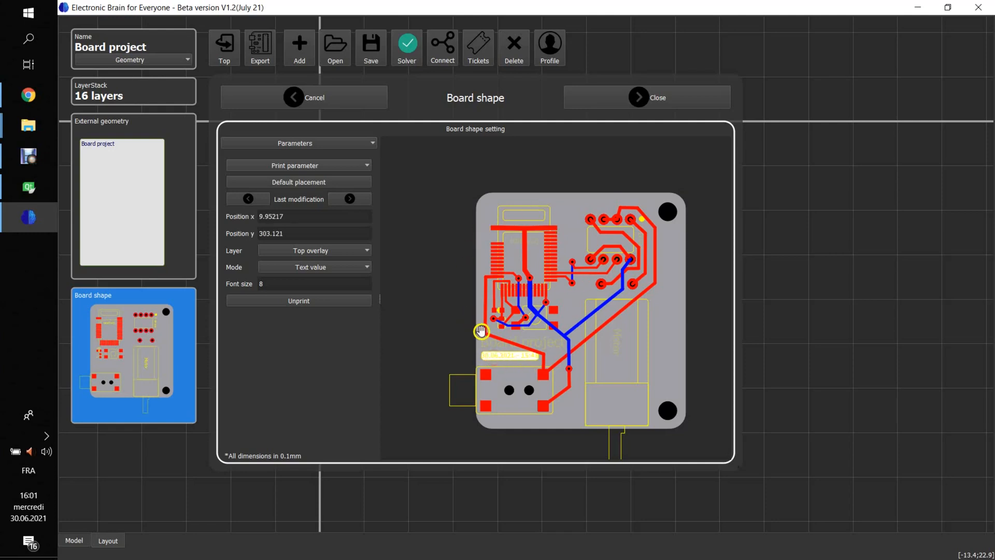
pyautogui.click(617, 100)
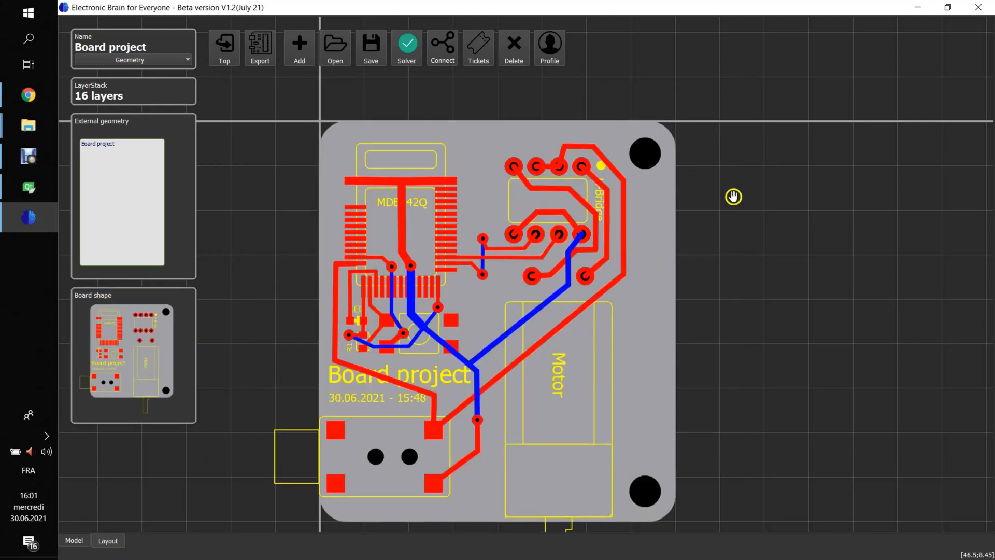
pyautogui.moveTo(857, 273); pyautogui.dragTo(960, 262)
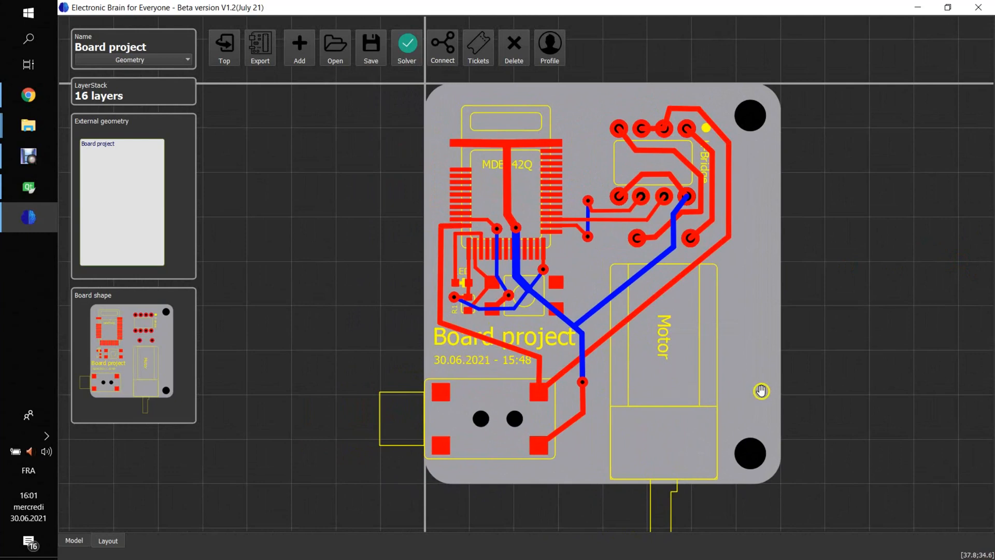
# - Rename the board project as BlueThor
pyautogui.click(154, 41)
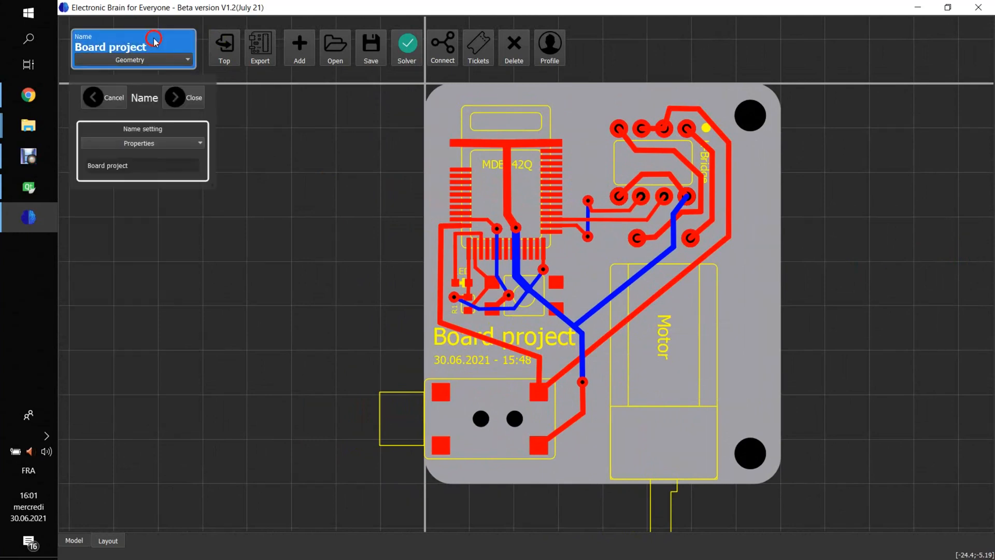
pyautogui.doubleClick(286, 162)
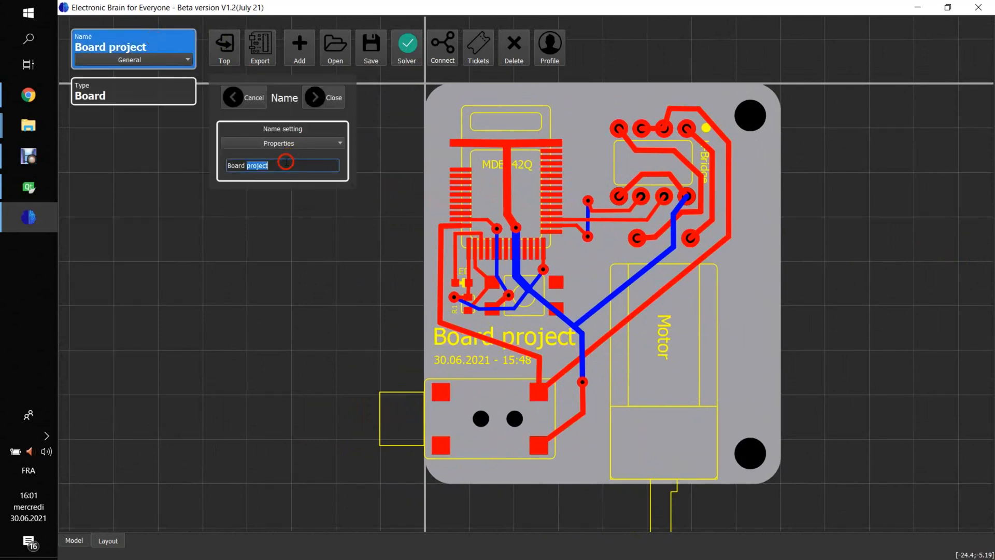
pyautogui.click(286, 162)
pyautogui.write('BlueThor')
pyautogui.click(325, 101)
pyautogui.moveTo(311, 259)
pyautogui.mouseDown()
pyautogui.moveTo(313, 268)
pyautogui.moveTo(294, 257)
pyautogui.mouseUp()
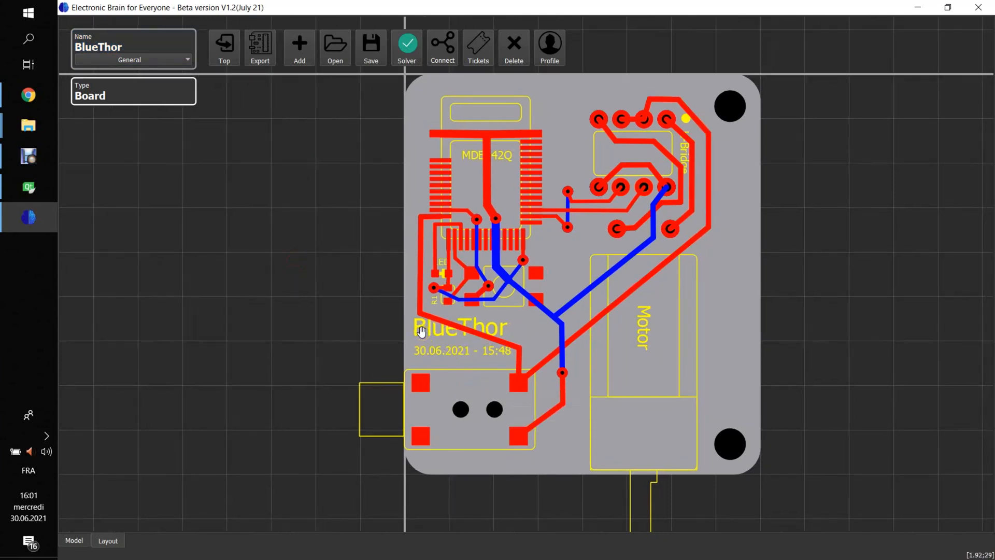
pyautogui.click(904, 205)
# - Save the project to the file system as BlueThor.ebe in the Bureau folder
pyautogui.click(367, 53)
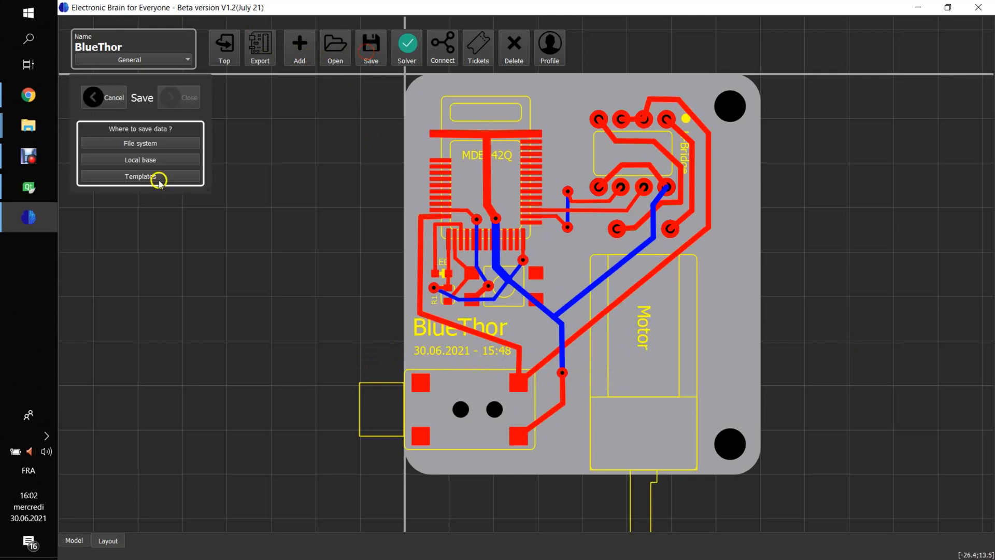
pyautogui.click(140, 143)
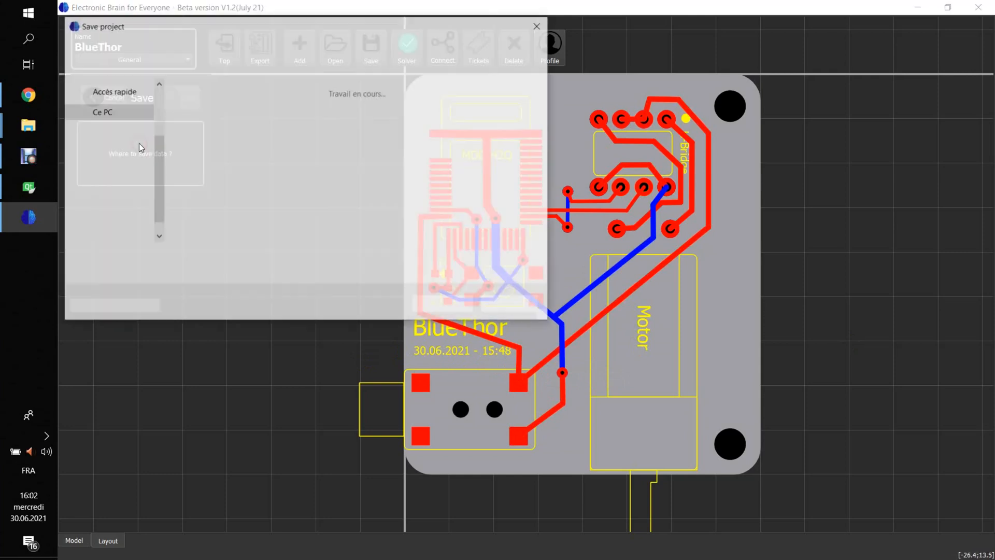
pyautogui.click(107, 111)
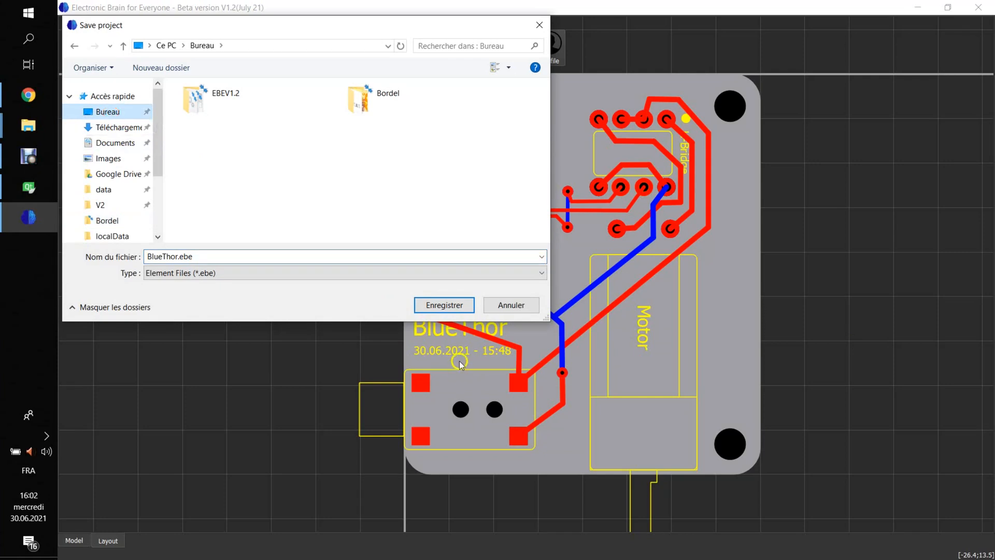
pyautogui.click(437, 295)
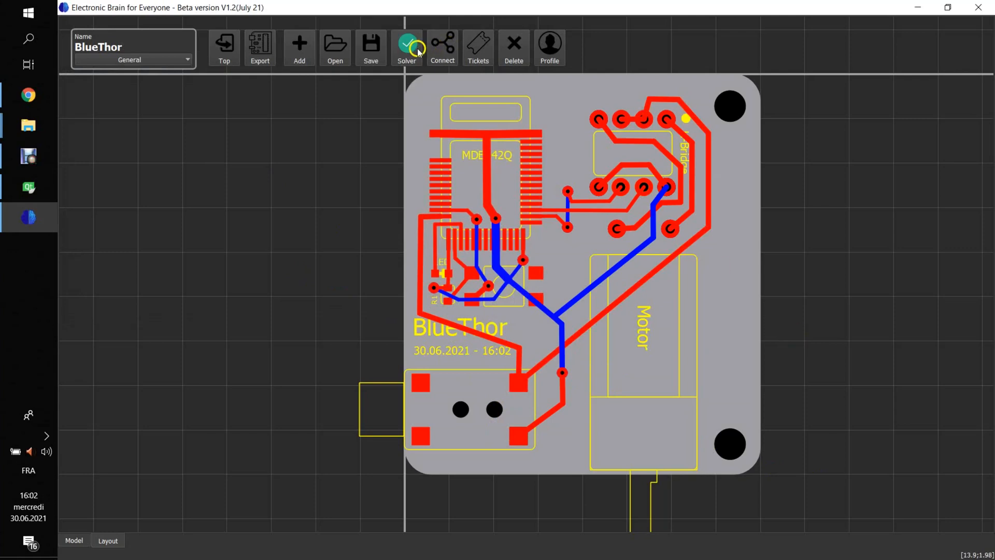
pyautogui.moveTo(789, 165); pyautogui.dragTo(785, 204)
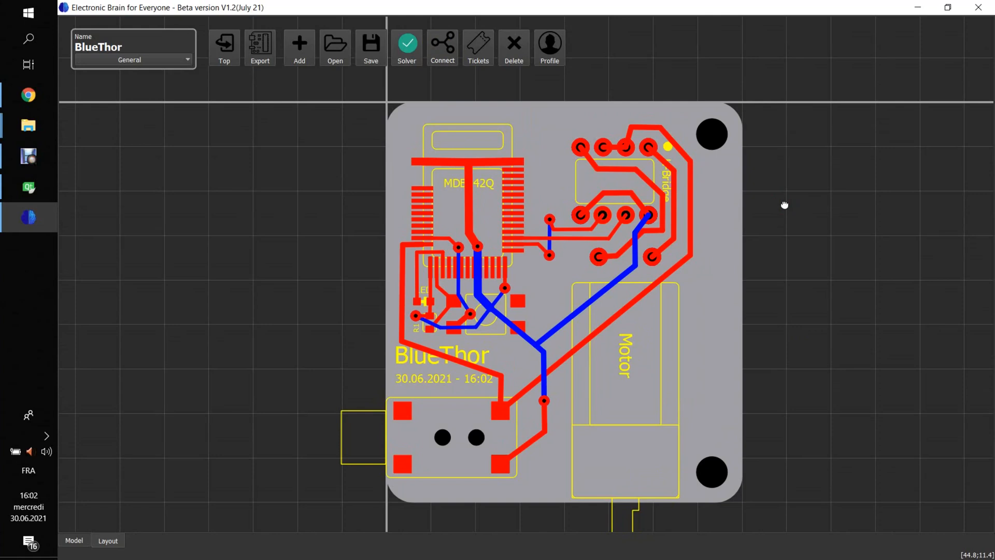
# - Open the bill of materials export, enlarge its window, and set the factor to 2 and the excess to 5
pyautogui.click(260, 50)
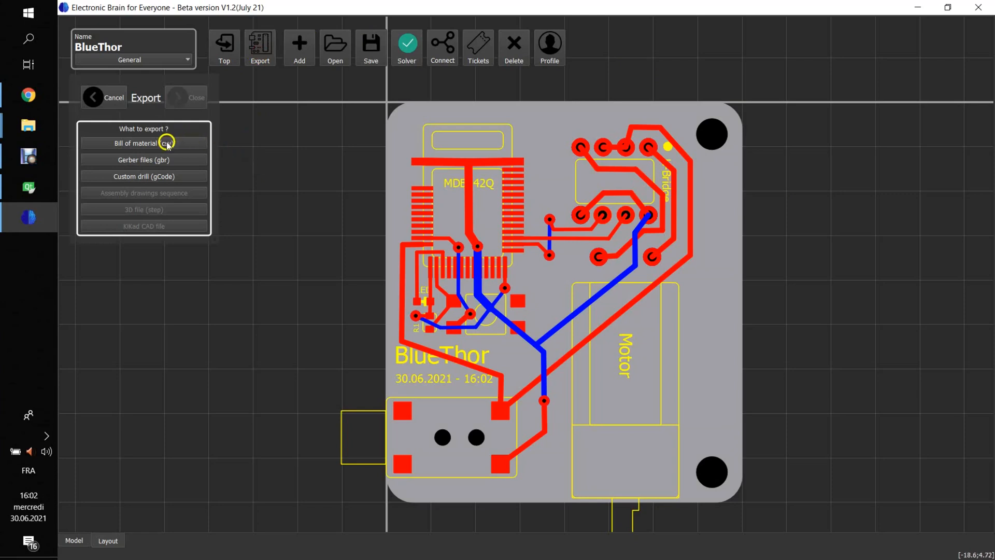
pyautogui.click(151, 144)
pyautogui.moveTo(258, 318); pyautogui.dragTo(604, 503)
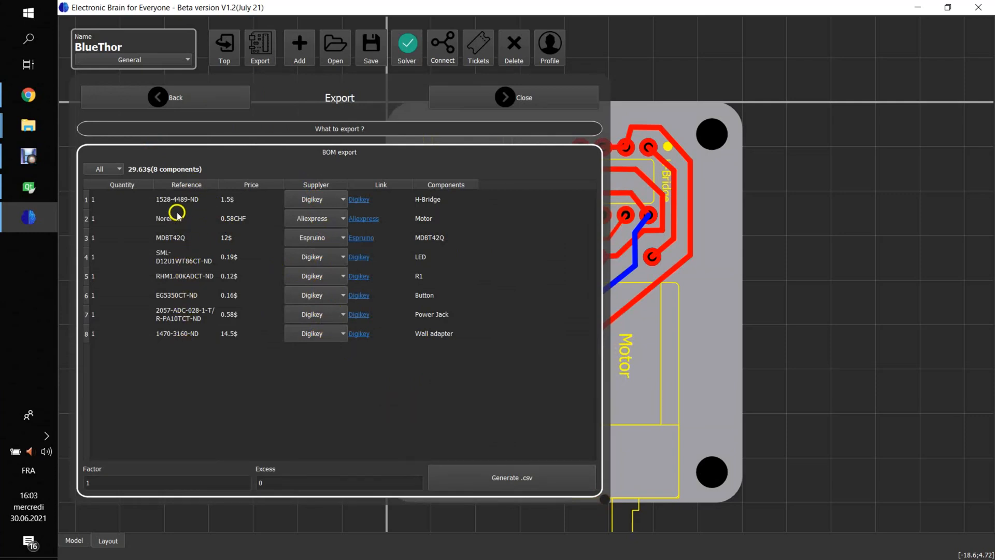
pyautogui.click(134, 483)
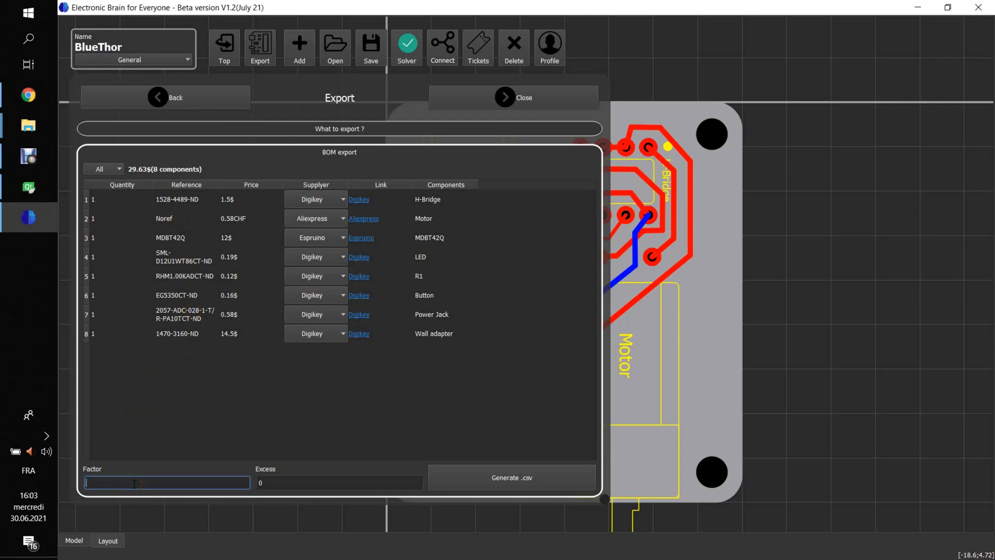
pyautogui.click(311, 482)
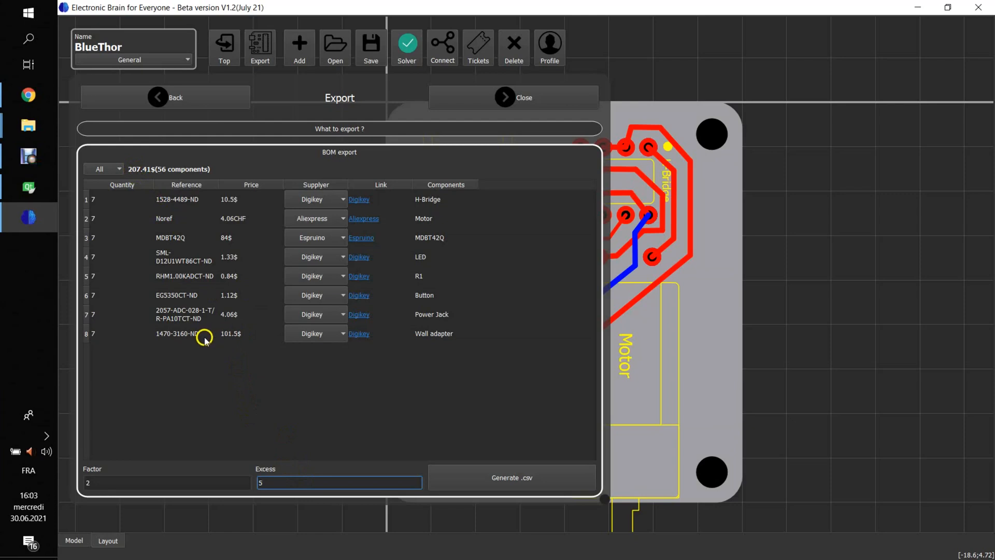
# - Look over the wall adapter's Digikey product page from its supplier link and return to the bill of materials
pyautogui.click(358, 336)
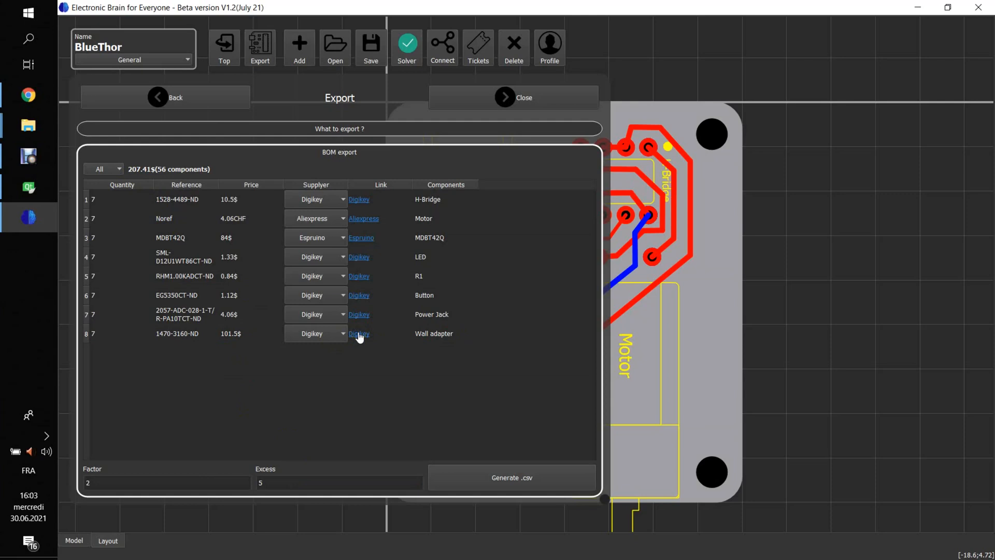
pyautogui.click(359, 335)
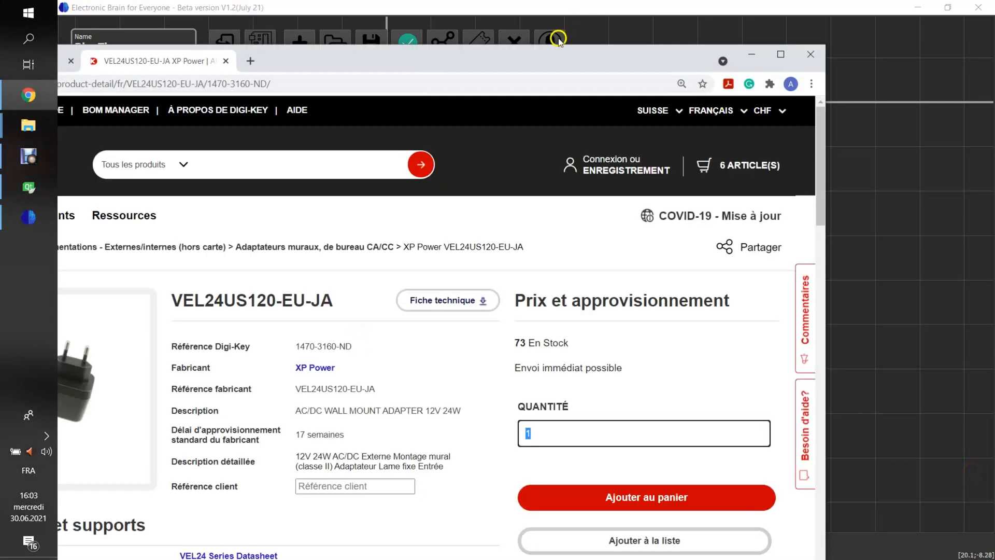
pyautogui.scroll(-5, 437, 347)
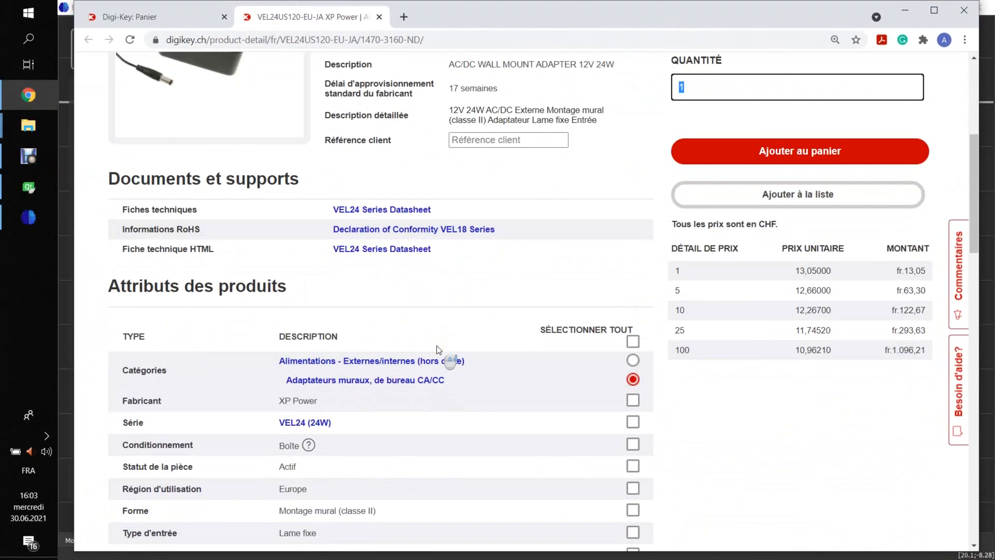
pyautogui.scroll(4, 436, 345)
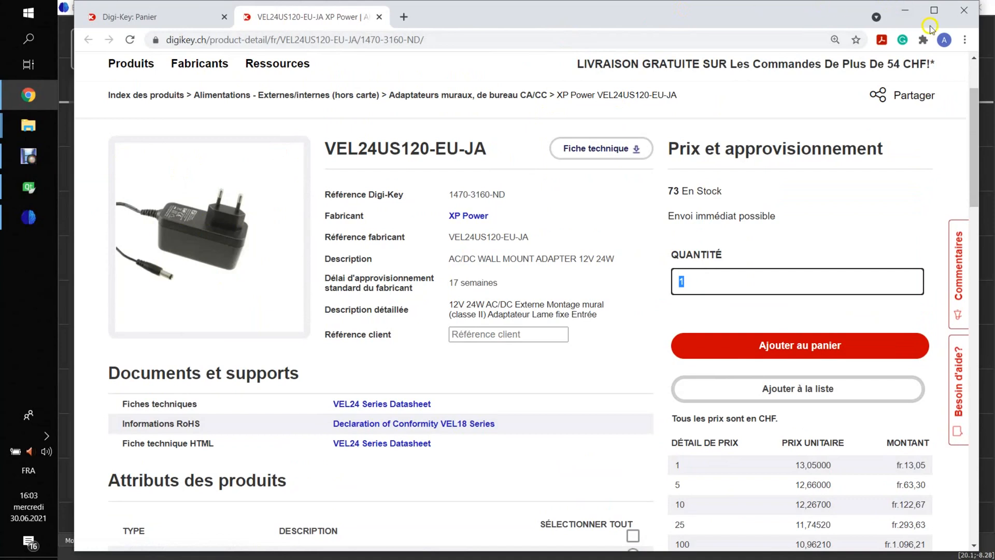
pyautogui.click(910, 14)
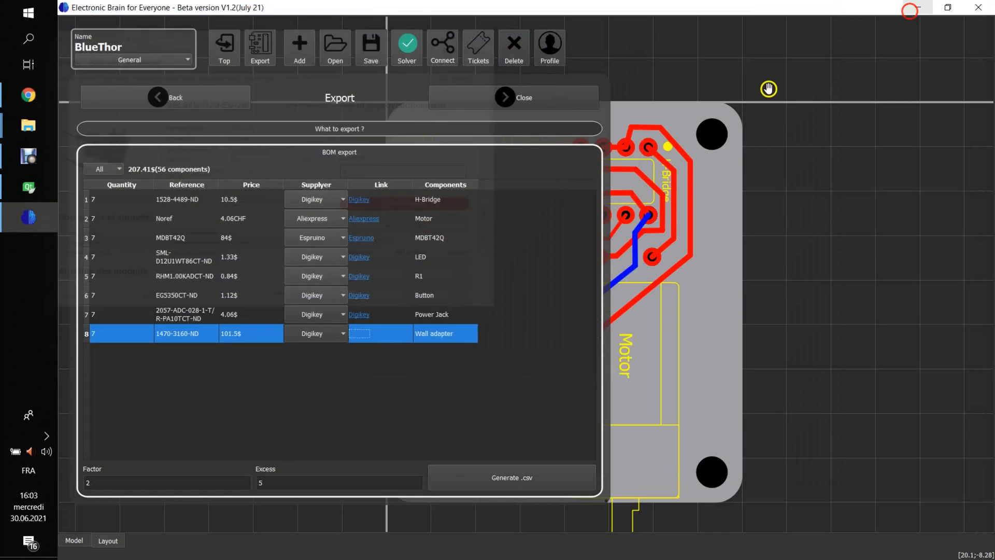
# - Set the bill of materials factor to 0 and the excess to 1
pyautogui.click(359, 333)
pyautogui.doubleClick(123, 483)
pyautogui.write('0')
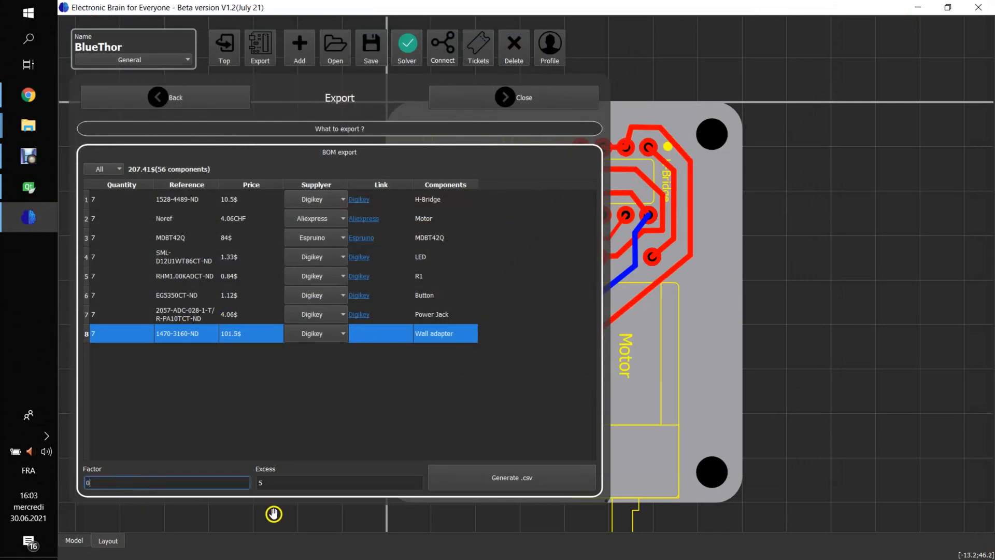
pyautogui.doubleClick(276, 483)
pyautogui.write('1')
pyautogui.click(396, 437)
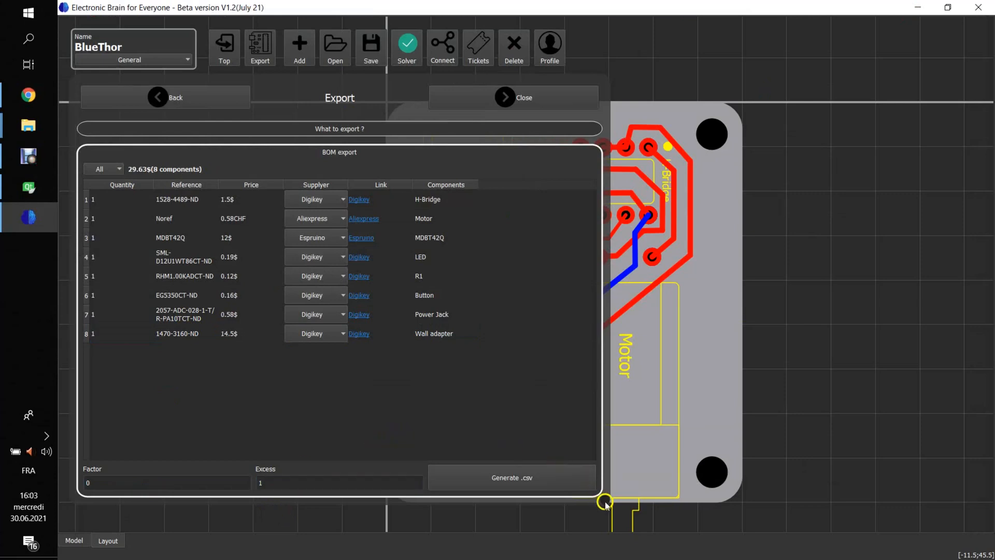
# - Widen the bill of materials window and generate the .csv files into the Bureau folder
pyautogui.moveTo(604, 499); pyautogui.dragTo(777, 518)
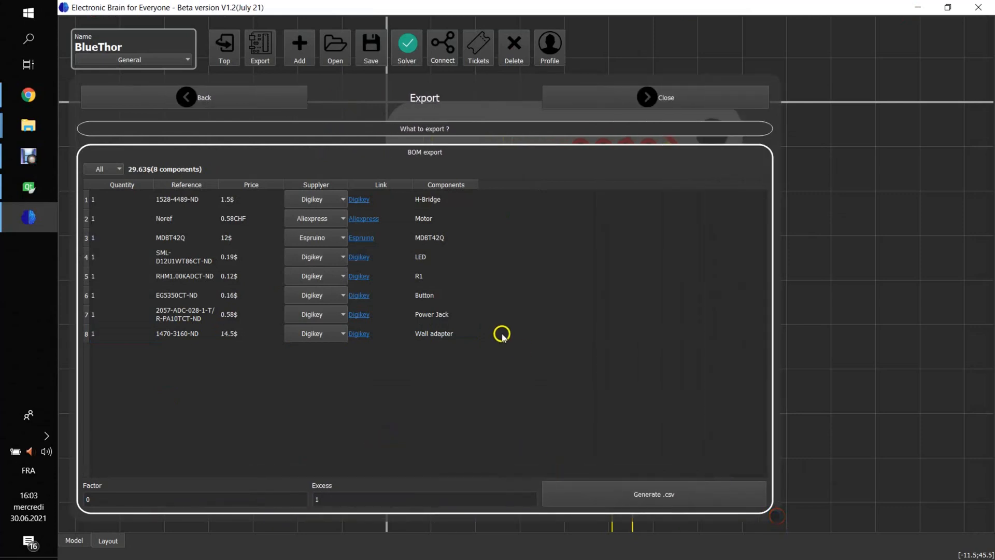
pyautogui.moveTo(849, 304); pyautogui.dragTo(897, 316)
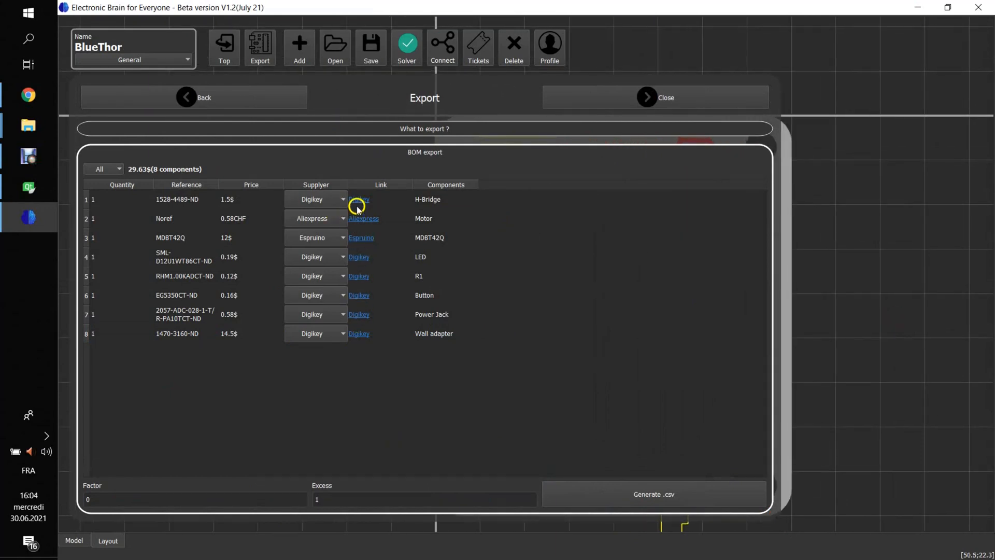
pyautogui.click(607, 501)
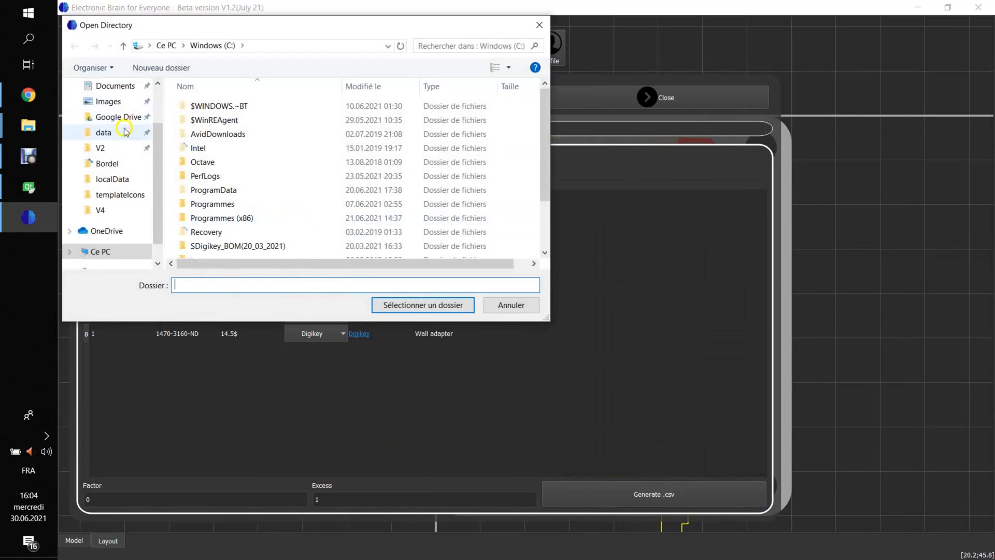
pyautogui.scroll(2, 122, 119)
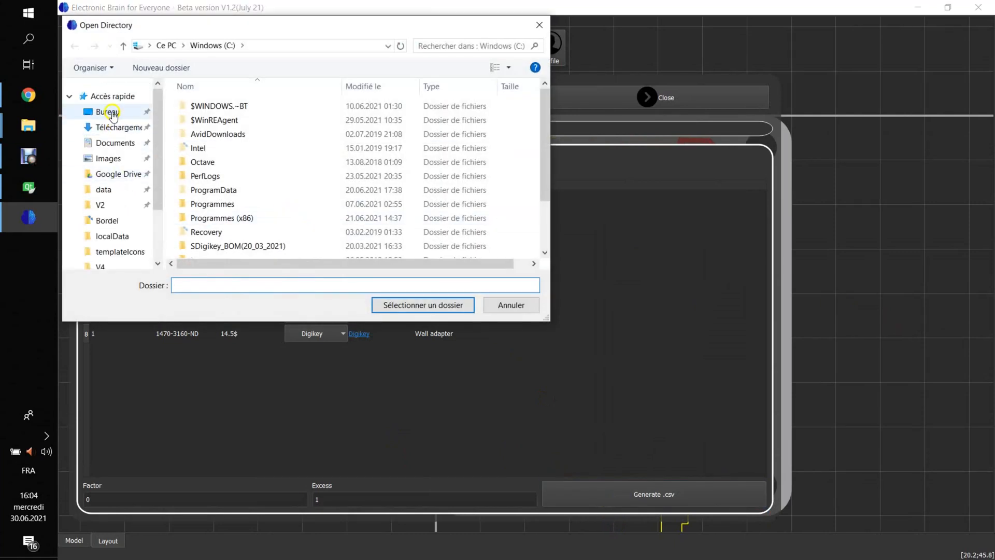
pyautogui.click(111, 111)
pyautogui.click(382, 280)
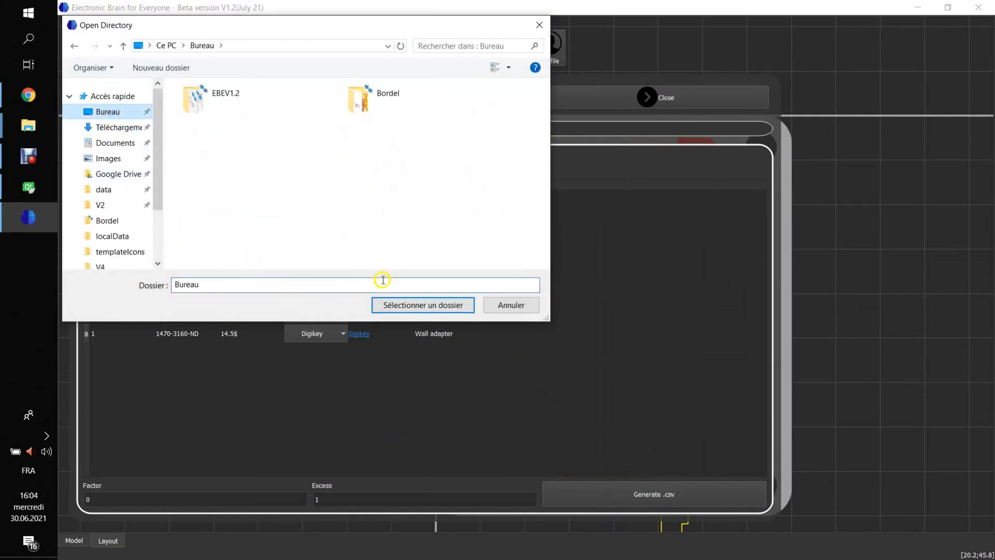
pyautogui.click(392, 304)
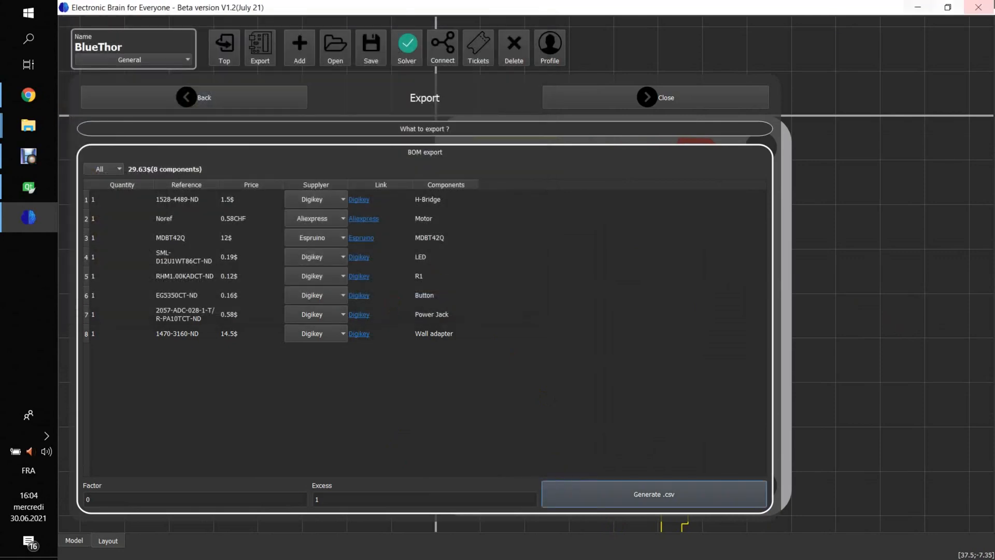
# - Minimize the board program and open the BlueThor_BOM(30_06_2021) folder from the desktop to view the exported files
pyautogui.click(919, 6)
pyautogui.click(486, 157)
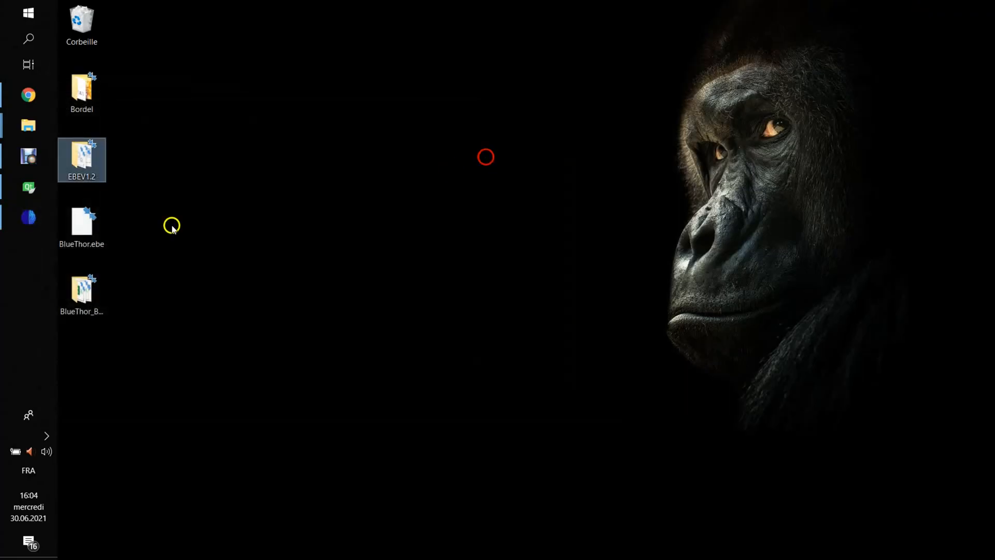
pyautogui.doubleClick(68, 297)
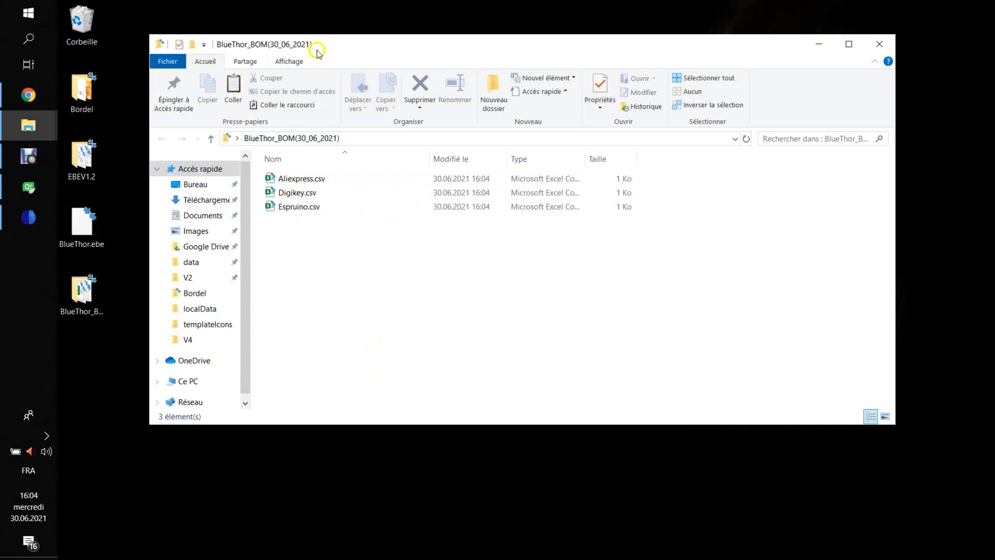
pyautogui.moveTo(324, 45); pyautogui.dragTo(318, 38)
# - Switch to Chrome and open the full Digi-Key shopping cart from the wall adapter's product page
pyautogui.click(27, 96)
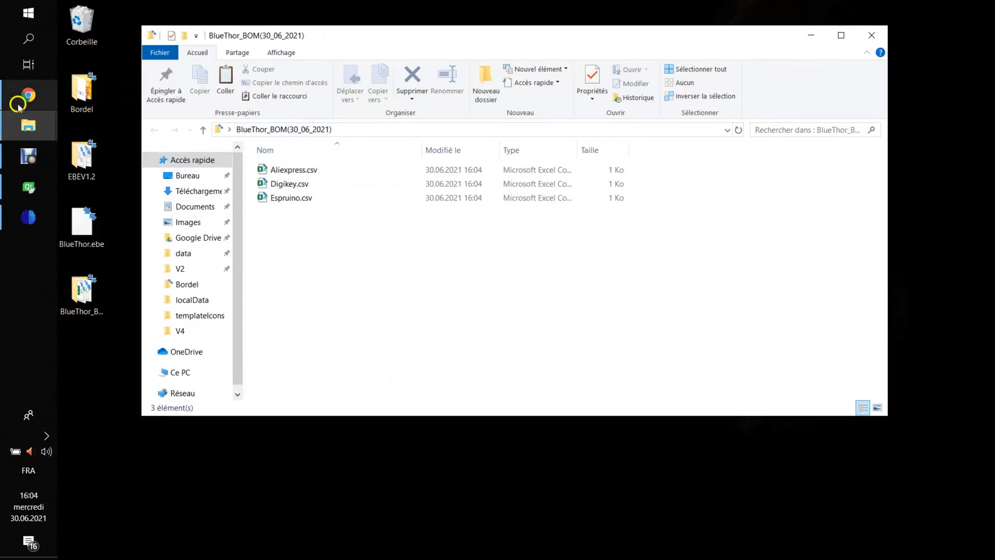
pyautogui.scroll(2, 700, 145)
pyautogui.moveTo(896, 120)
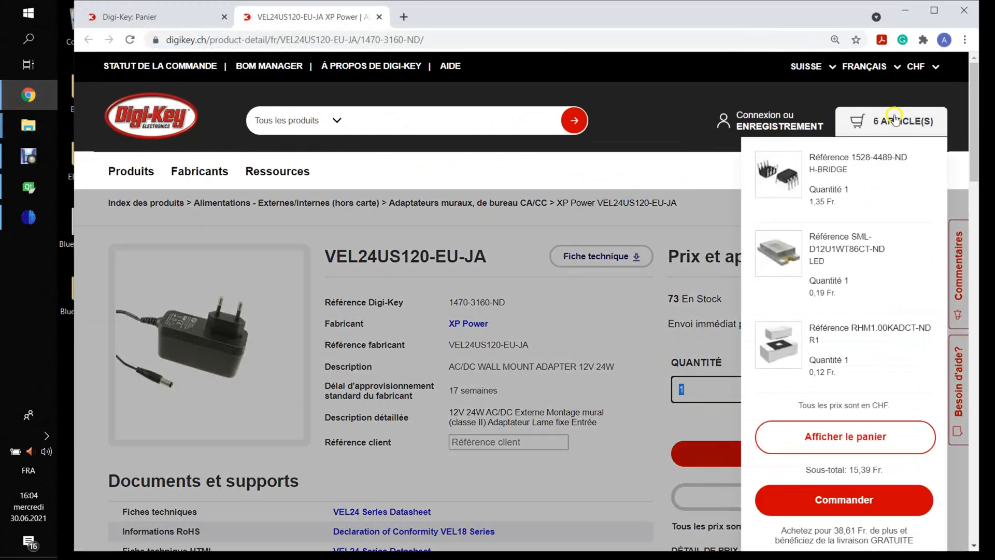
pyautogui.click(825, 435)
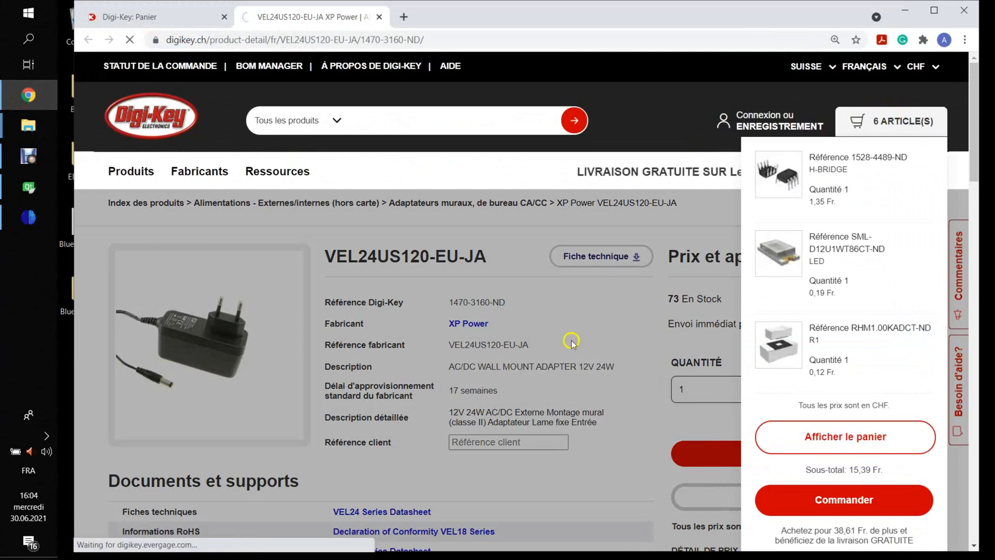
# - Select all the articles in the Digi-Key cart and delete them, confirming the removal
pyautogui.scroll(-6, 203, 205)
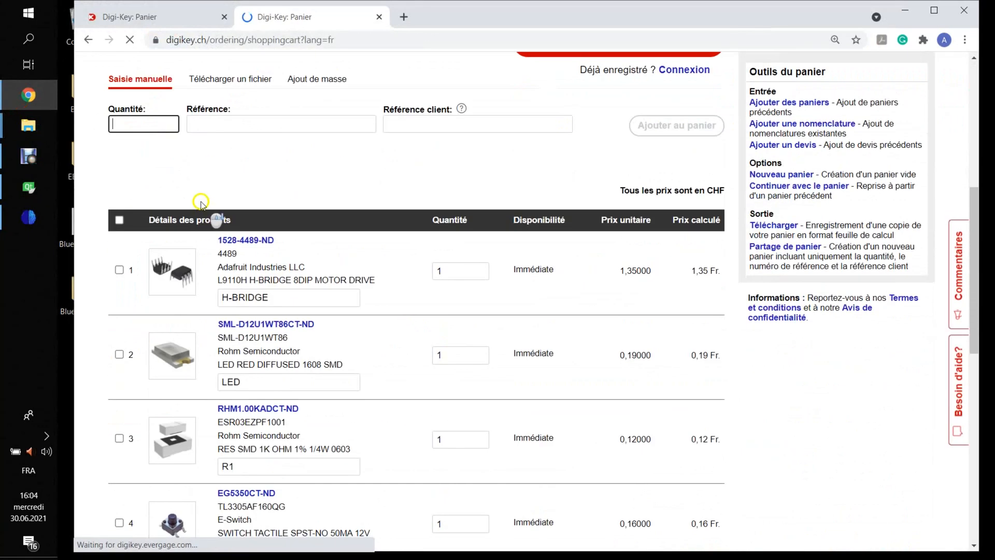
pyautogui.scroll(3, 200, 205)
pyautogui.click(119, 378)
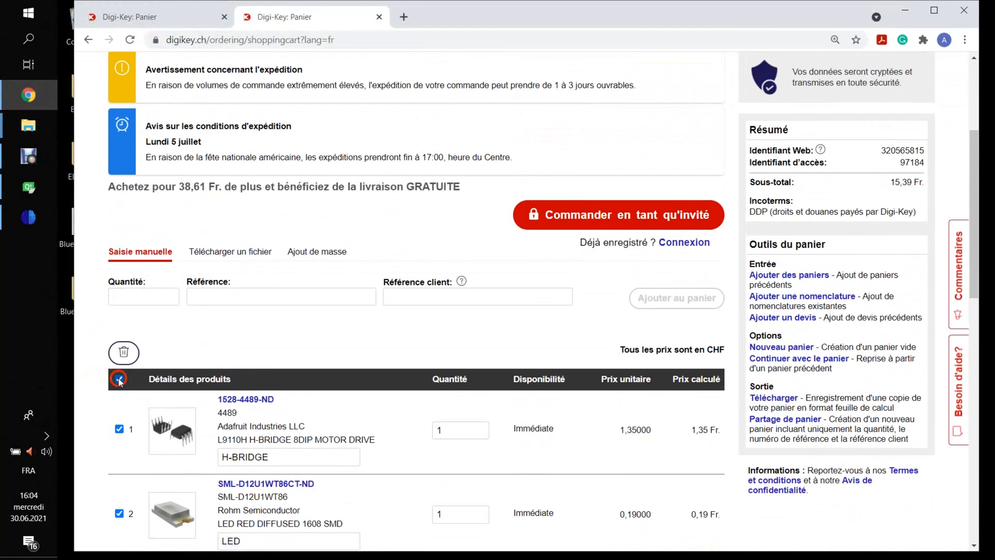
pyautogui.click(124, 352)
pyautogui.click(528, 334)
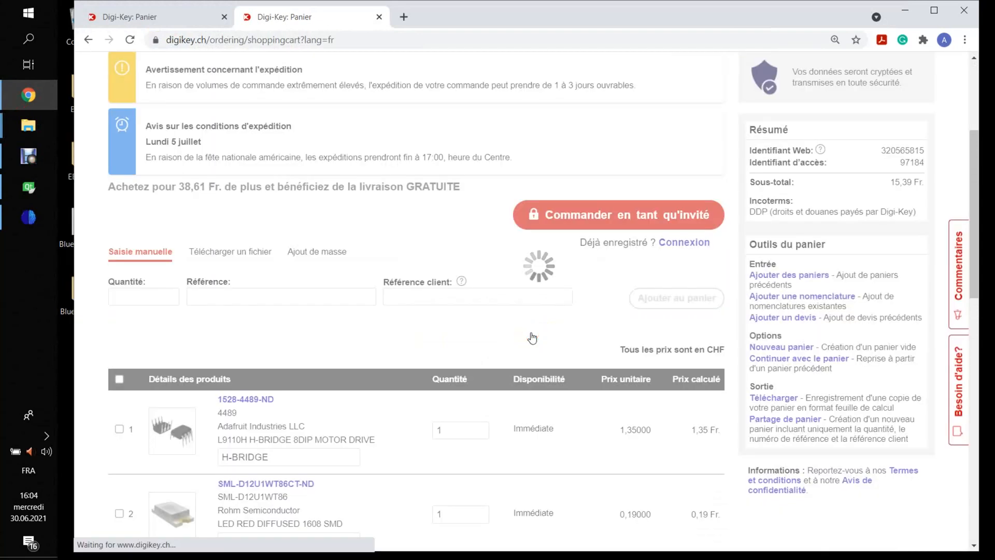
# - Place the browser beside the BlueThor_BOM(30_06_2021) folder and upload Digikey.csv to the empty Digi-Key cart
pyautogui.moveTo(469, 11); pyautogui.dragTo(777, 39)
pyautogui.moveTo(269, 187); pyautogui.dragTo(525, 418)
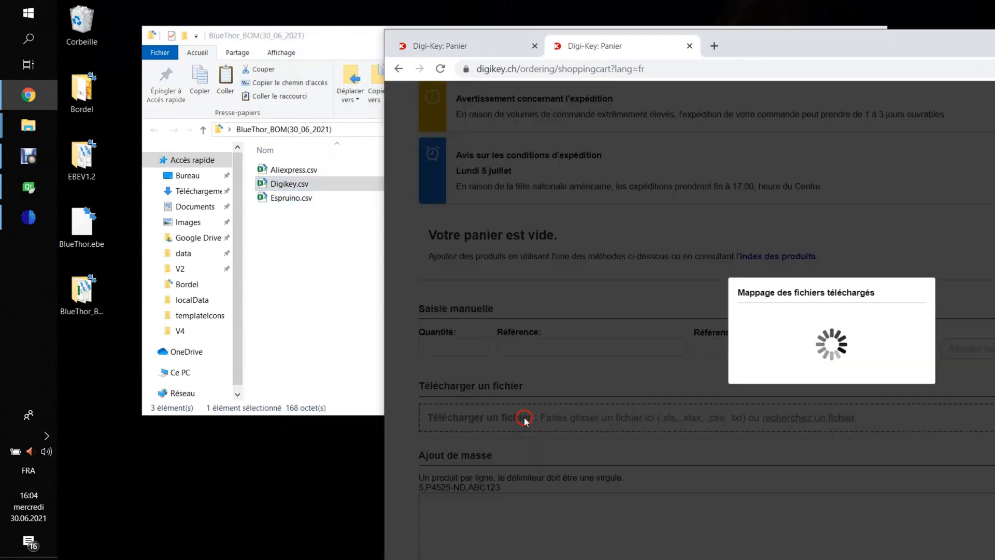
pyautogui.moveTo(757, 45); pyautogui.dragTo(558, 15)
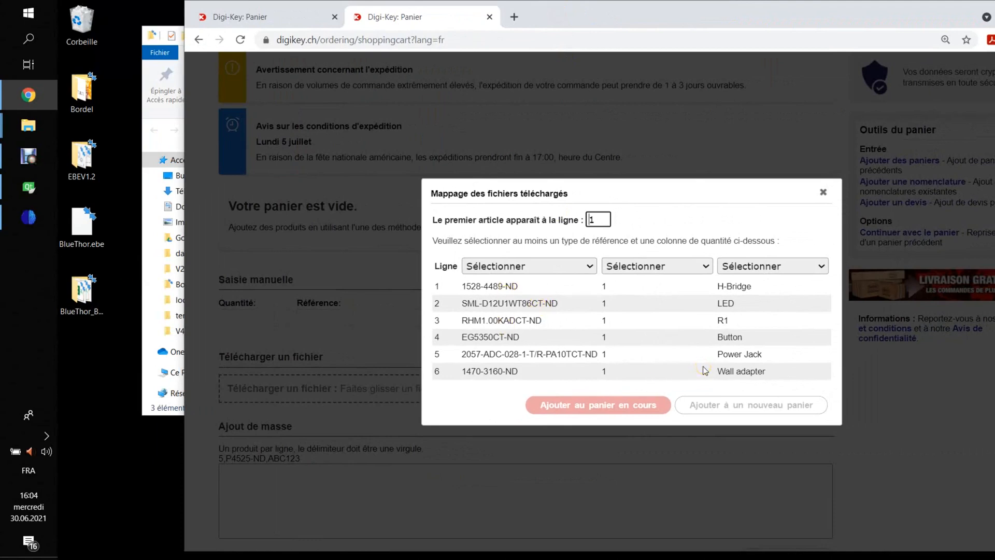
# - Map the uploaded file's columns to Référence Digi-Key, Quantité and Référence client, and add the articles to the current cart
pyautogui.click(569, 266)
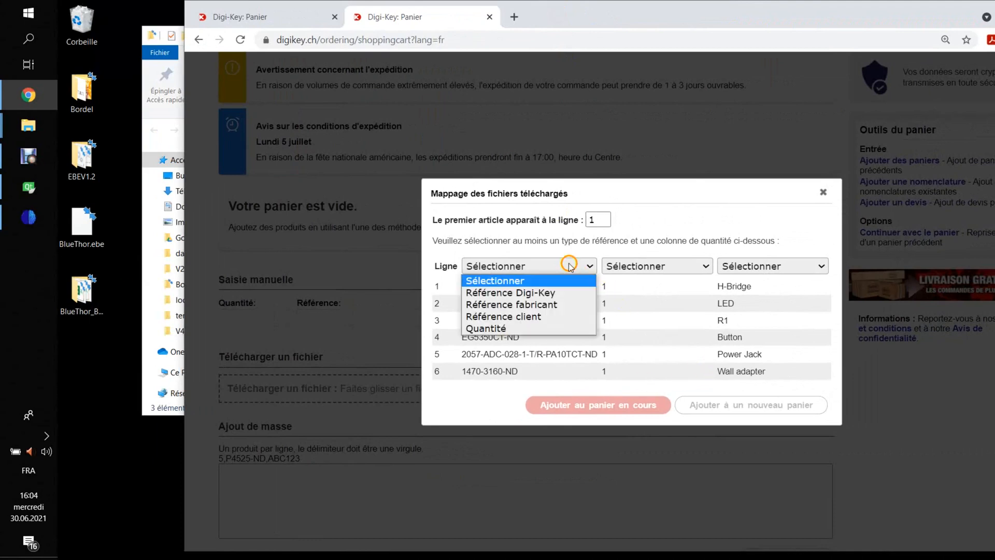
pyautogui.click(543, 289)
pyautogui.click(522, 273)
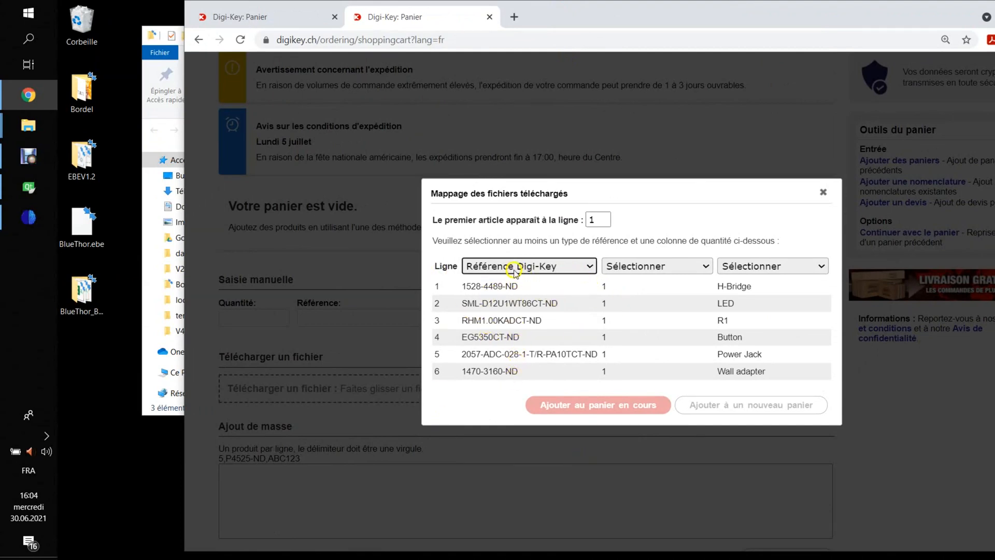
pyautogui.click(622, 268)
pyautogui.click(627, 328)
pyautogui.click(735, 267)
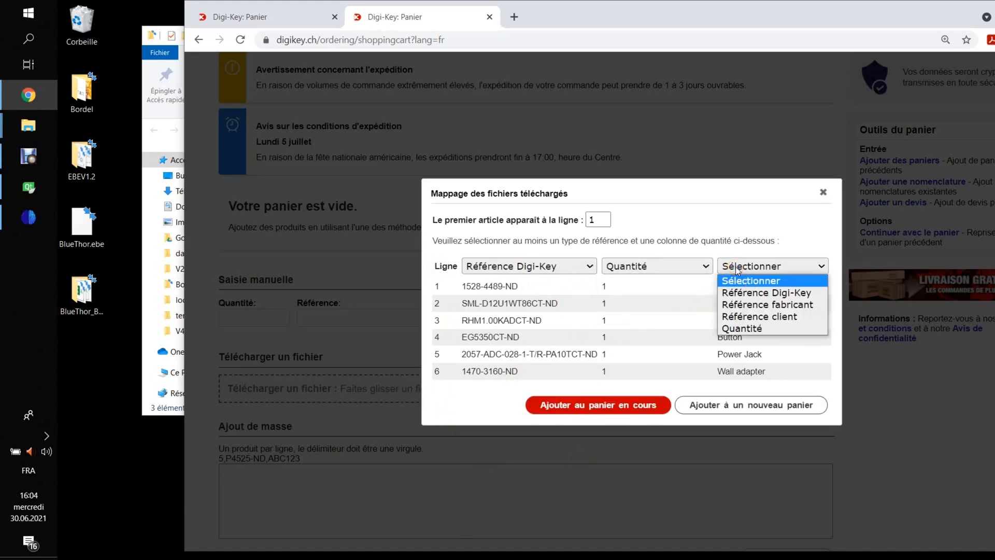
pyautogui.click(743, 316)
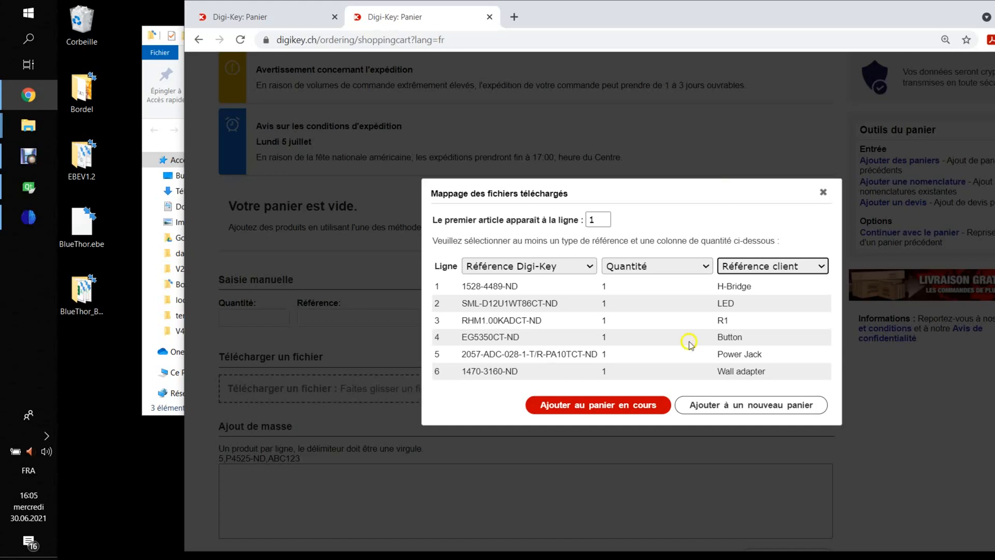
pyautogui.click(645, 407)
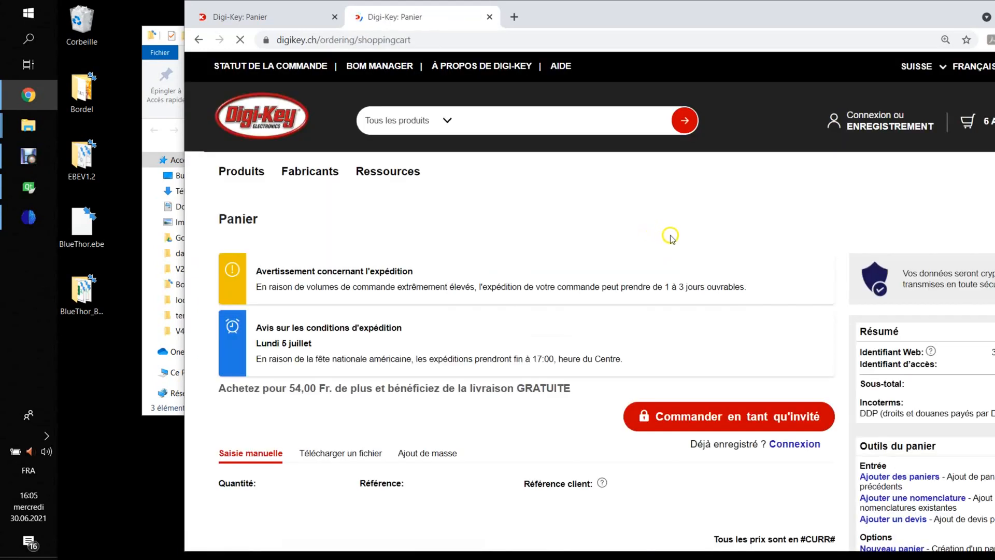
# - Review the imported articles, quantities, prices and subtotal in the Digi-Key cart
pyautogui.scroll(-5, 671, 238)
pyautogui.scroll(-6, 671, 239)
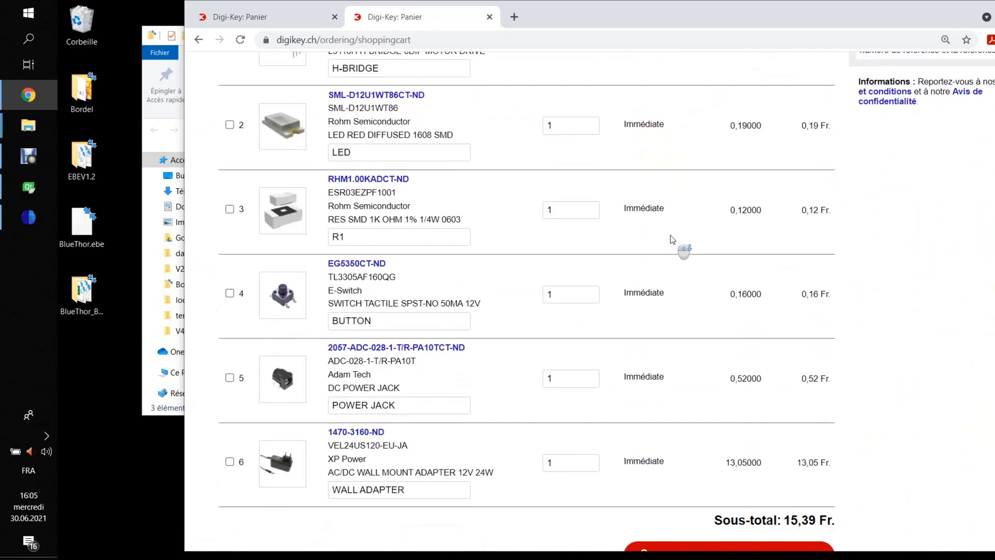
pyautogui.scroll(-1, 672, 239)
pyautogui.scroll(3, 672, 240)
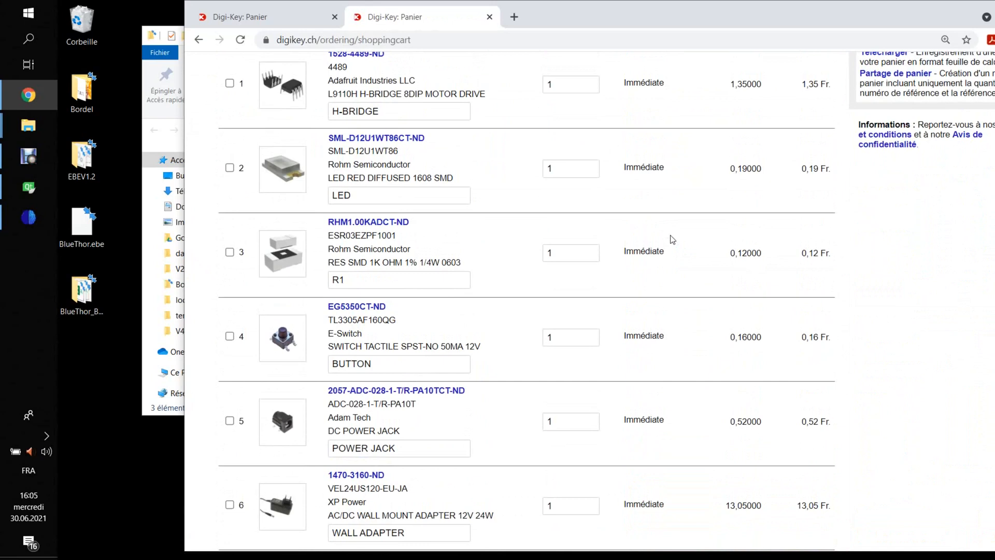
pyautogui.scroll(5, 672, 239)
pyautogui.click(528, 345)
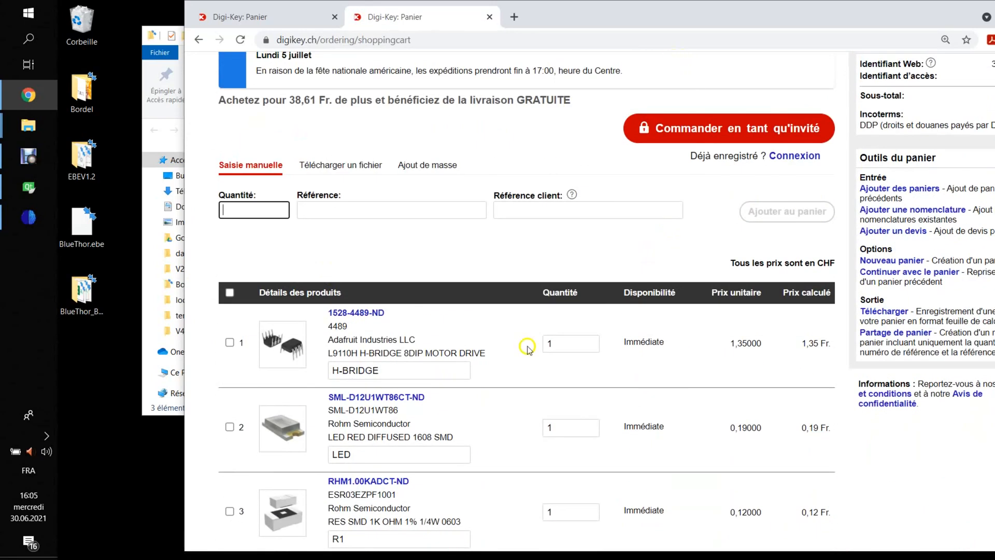
pyautogui.scroll(-7, 528, 345)
# - Close both Digi-Key cart pages and the BlueThor_BOM(30_06_2021) folder window
pyautogui.moveTo(615, 17); pyautogui.dragTo(493, 26)
pyautogui.click(373, 29)
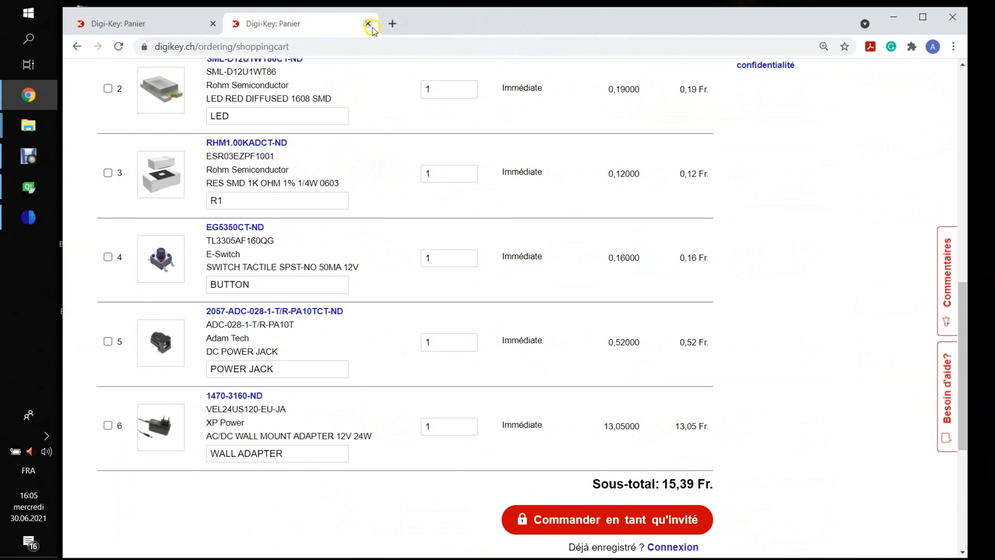
pyautogui.click(463, 34)
pyautogui.moveTo(462, 32); pyautogui.dragTo(505, 19)
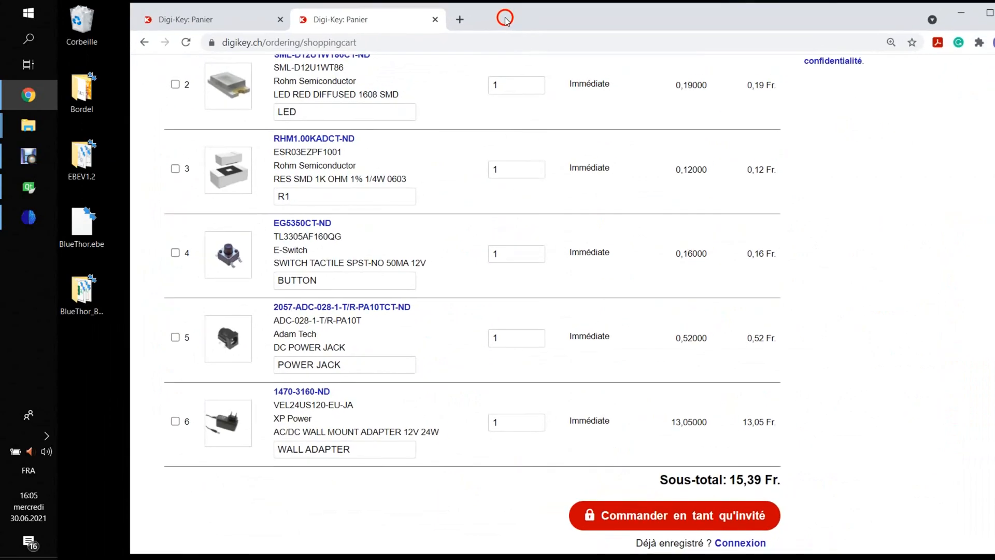
pyautogui.click(436, 19)
pyautogui.click(281, 20)
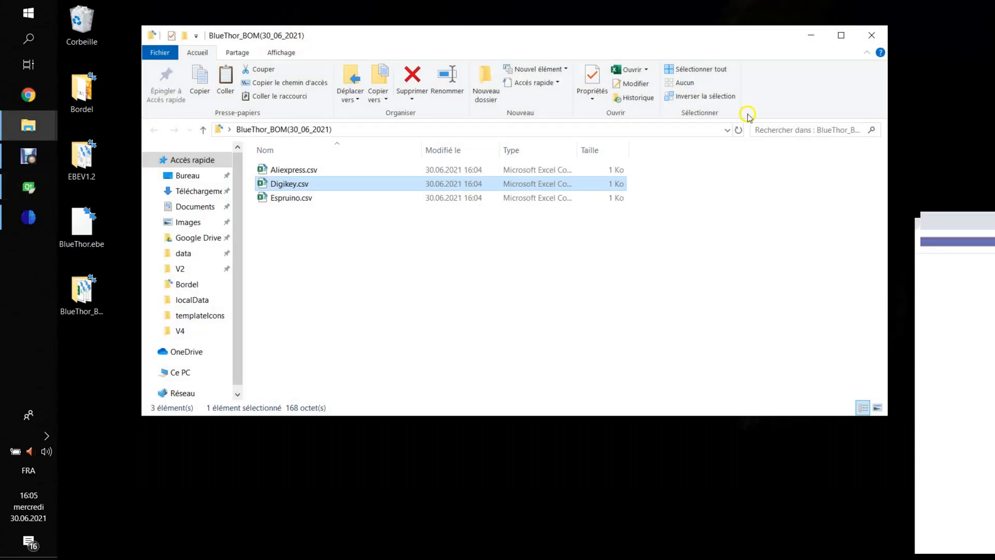
pyautogui.click(871, 35)
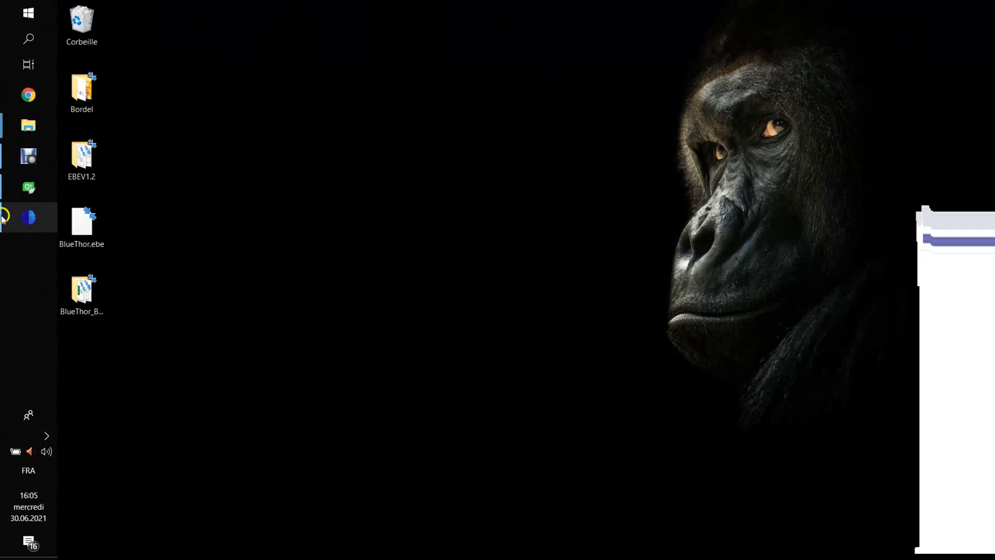
# - Return to Electronic Brain for Everyone, leave the BOM export, open the Gerber files (gbr) export and enlarge its window
pyautogui.click(29, 217)
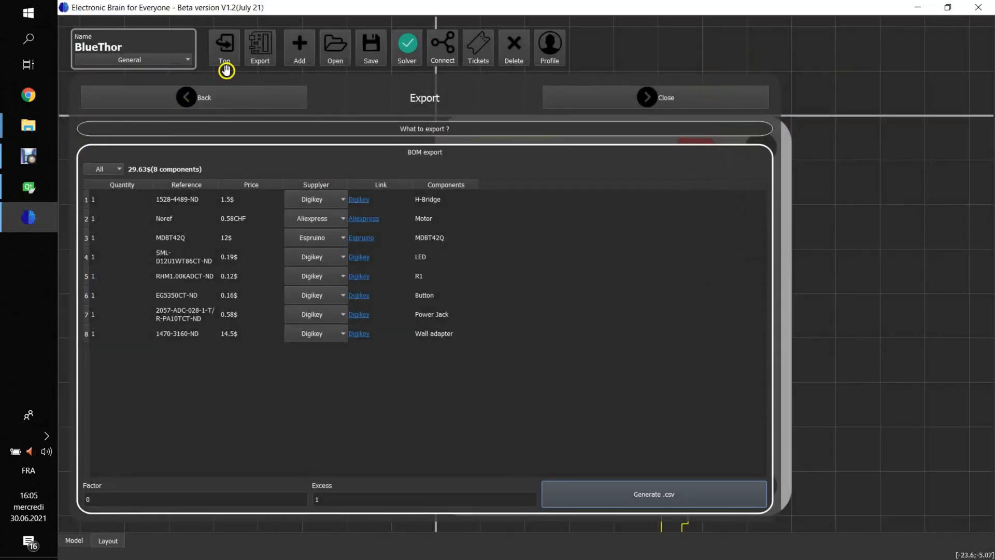
pyautogui.click(224, 93)
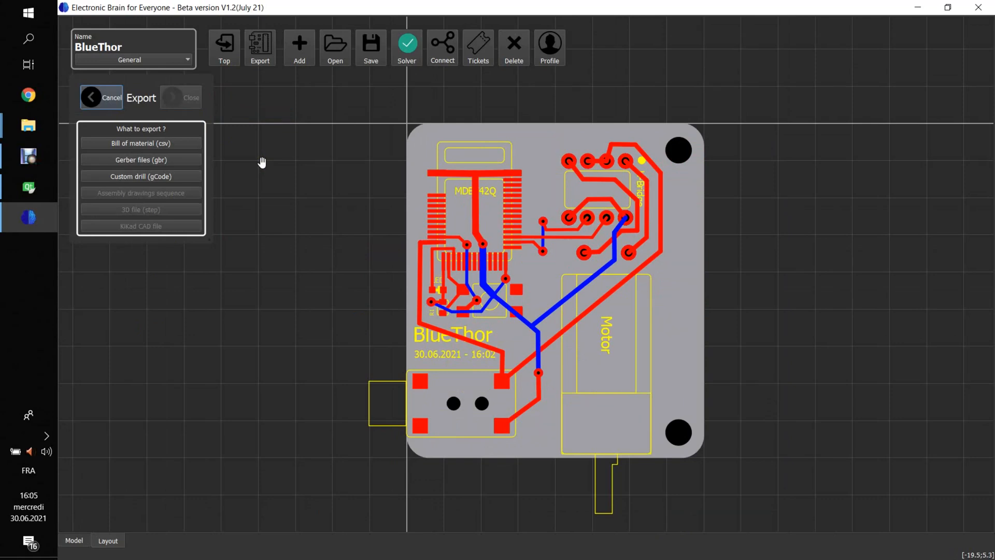
pyautogui.click(171, 158)
pyautogui.moveTo(217, 290); pyautogui.dragTo(818, 543)
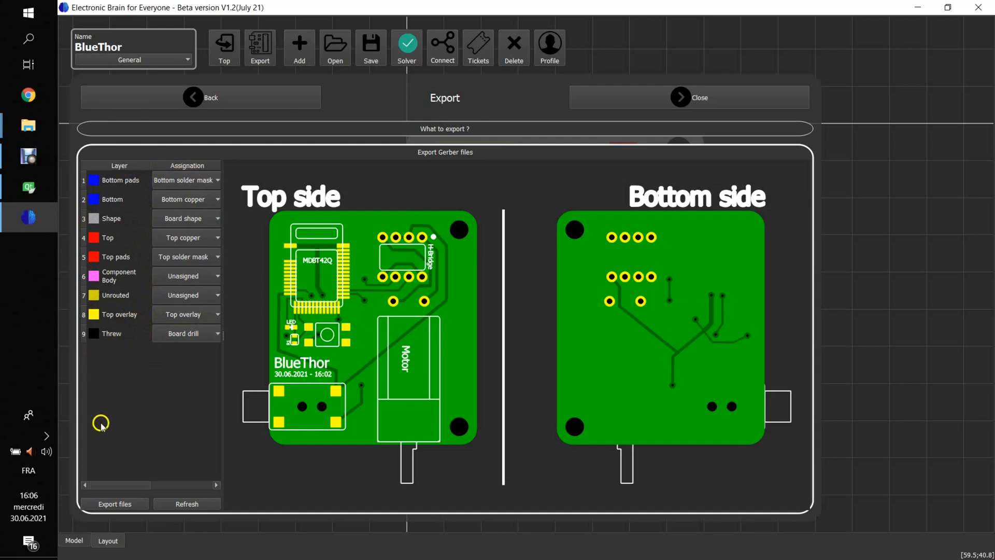
# - Export the board's Gerber files into the Bureau folder
pyautogui.click(111, 503)
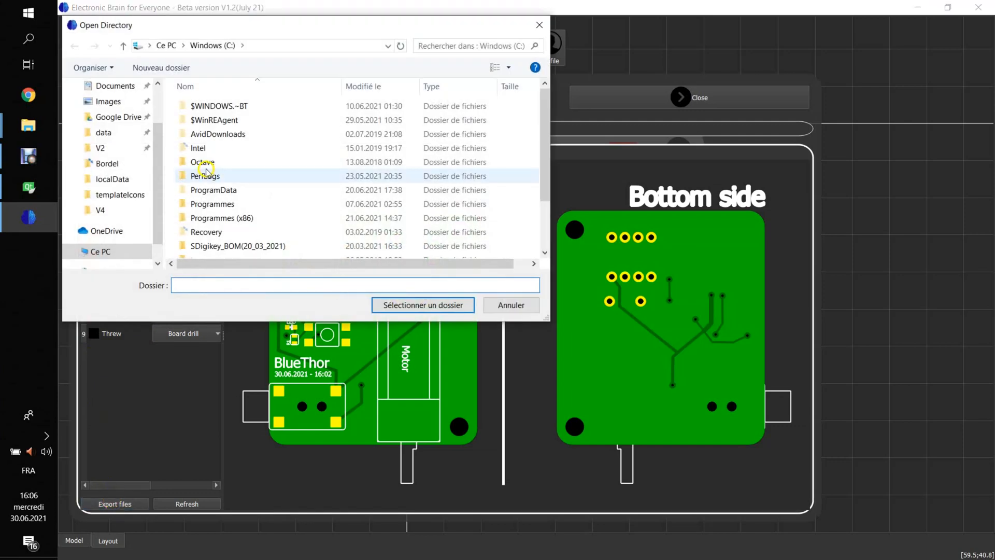
pyautogui.scroll(1, 101, 102)
pyautogui.click(114, 109)
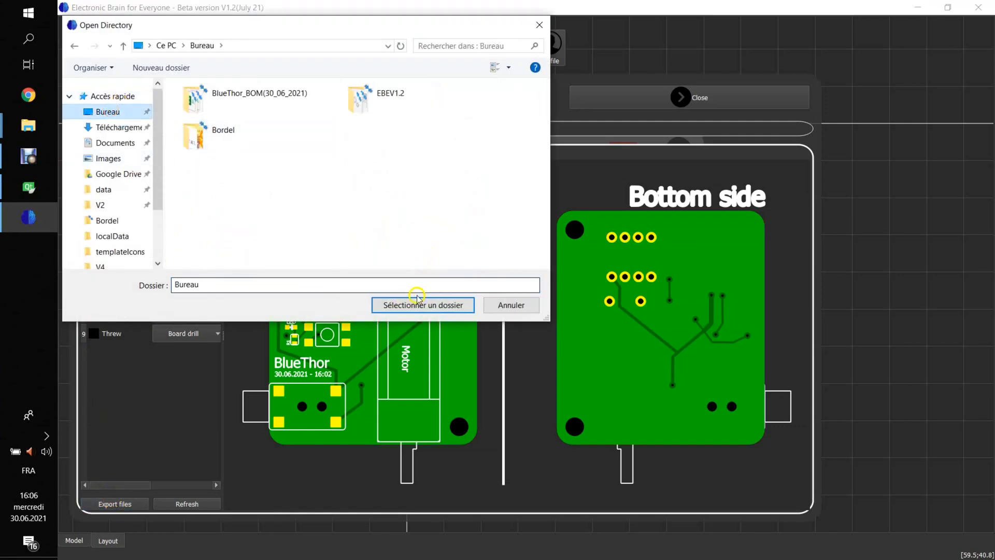
pyautogui.click(421, 305)
# - Minimize the board program and compress the desktop's BlueThor_GERBER(30_06_2021) folder into a zip file
pyautogui.click(918, 7)
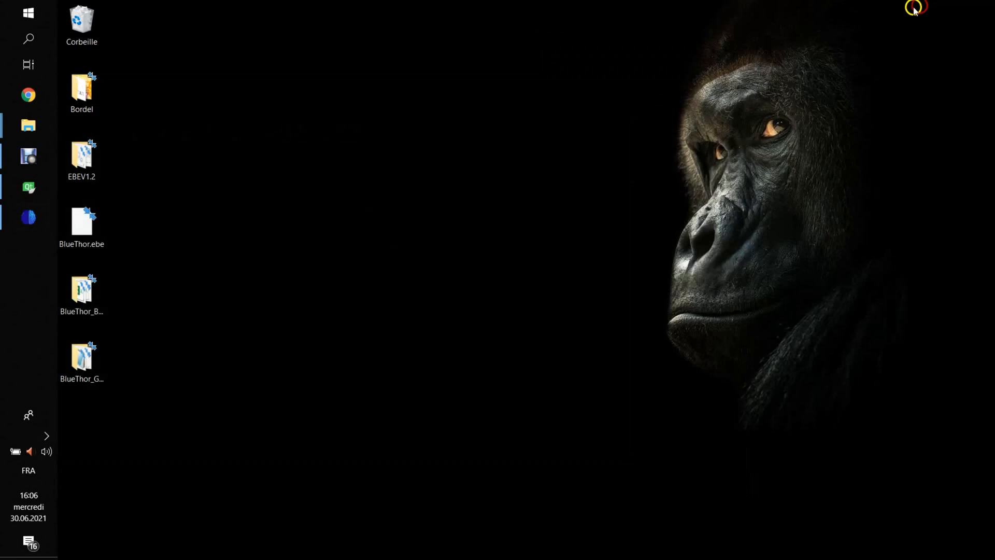
pyautogui.rightClick(89, 360)
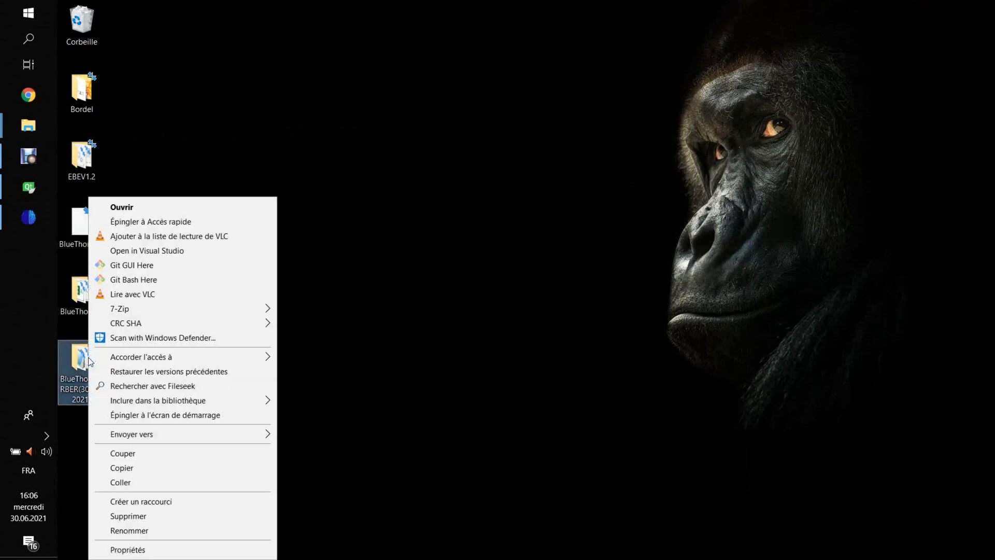
pyautogui.moveTo(91, 358)
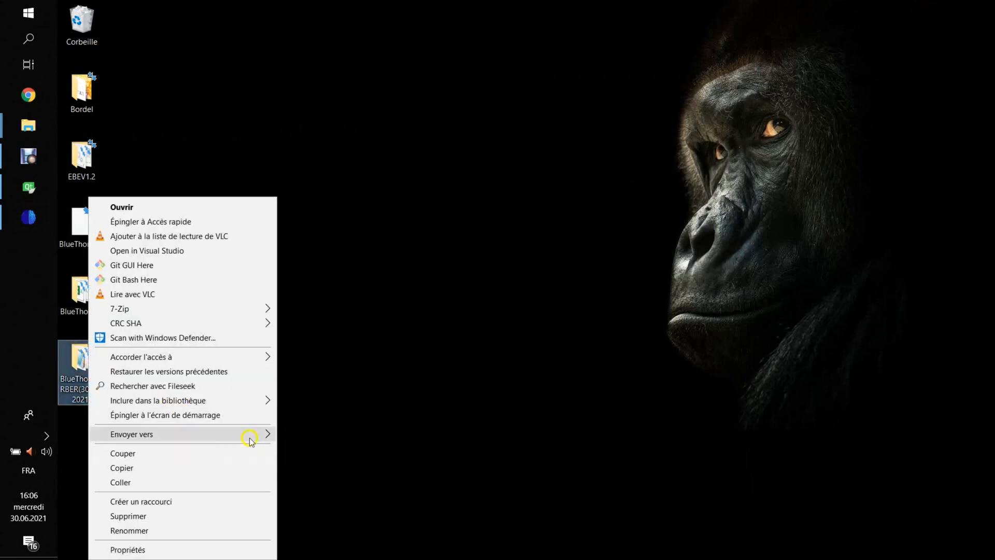
pyautogui.moveTo(251, 436)
pyautogui.click(344, 494)
pyautogui.click(385, 236)
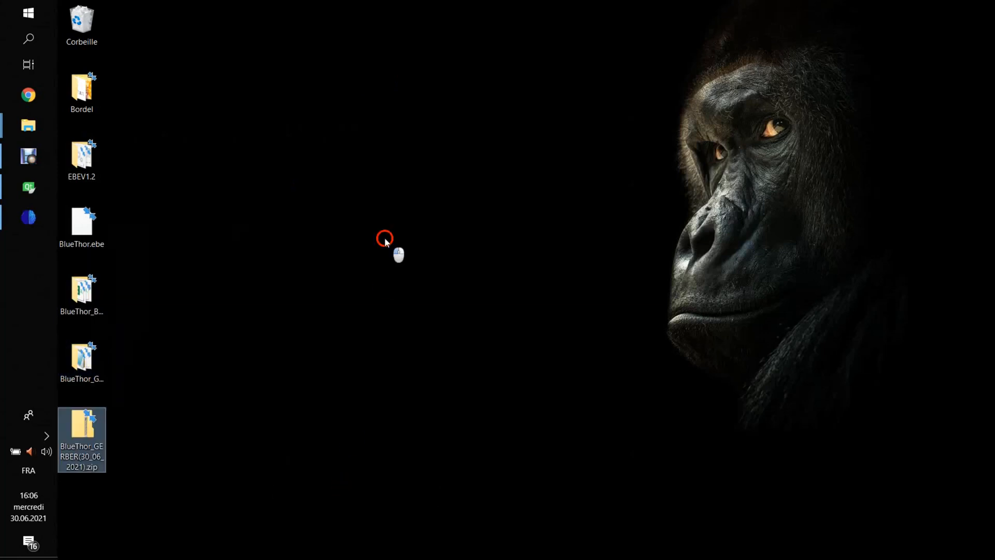
# - Open oshpark.com in Chrome and upload BlueThor_GERBER(30_06_2021).zip from the desktop
pyautogui.click(29, 93)
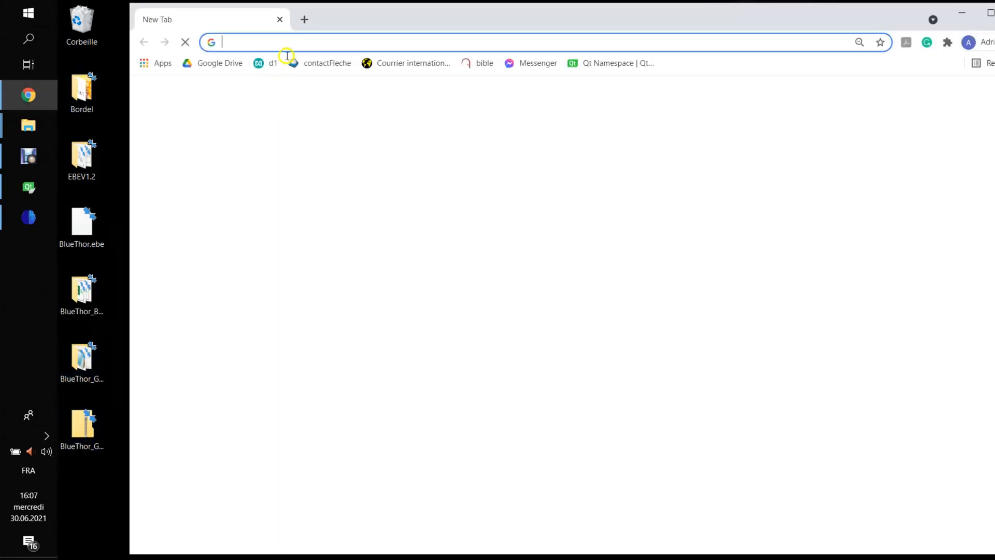
pyautogui.moveTo(322, 11); pyautogui.dragTo(343, 10)
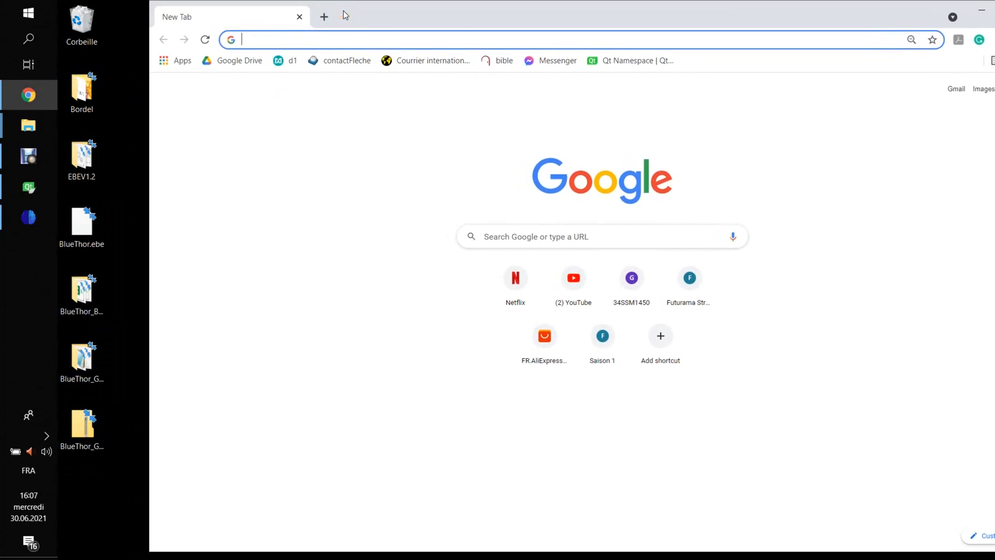
pyautogui.click(336, 41)
pyautogui.write('osh')
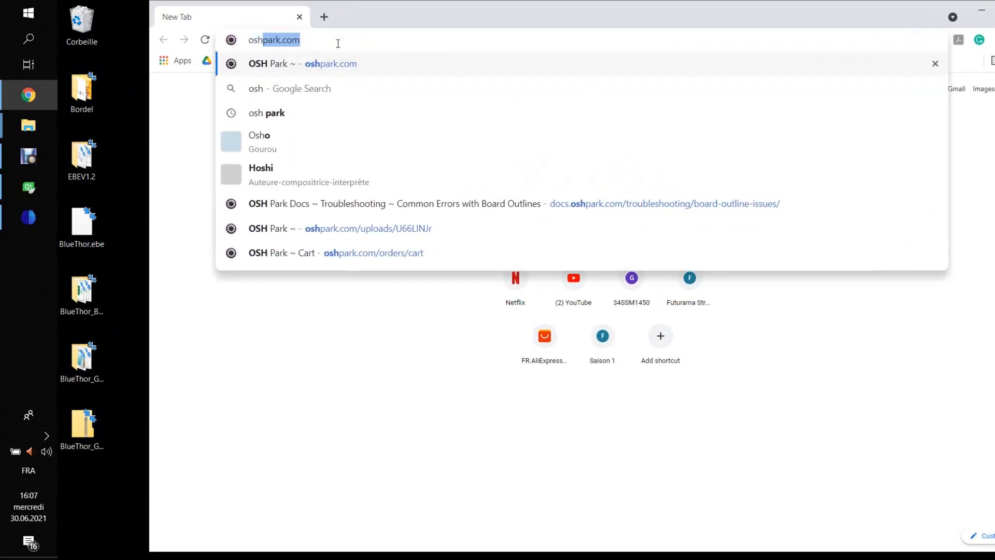
pyautogui.press('Return')
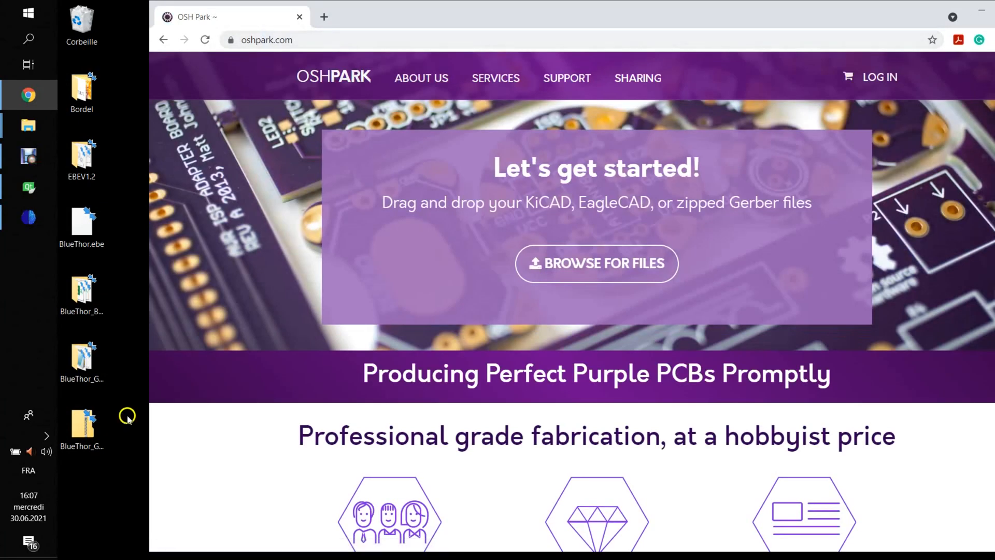
pyautogui.moveTo(83, 425); pyautogui.dragTo(565, 280)
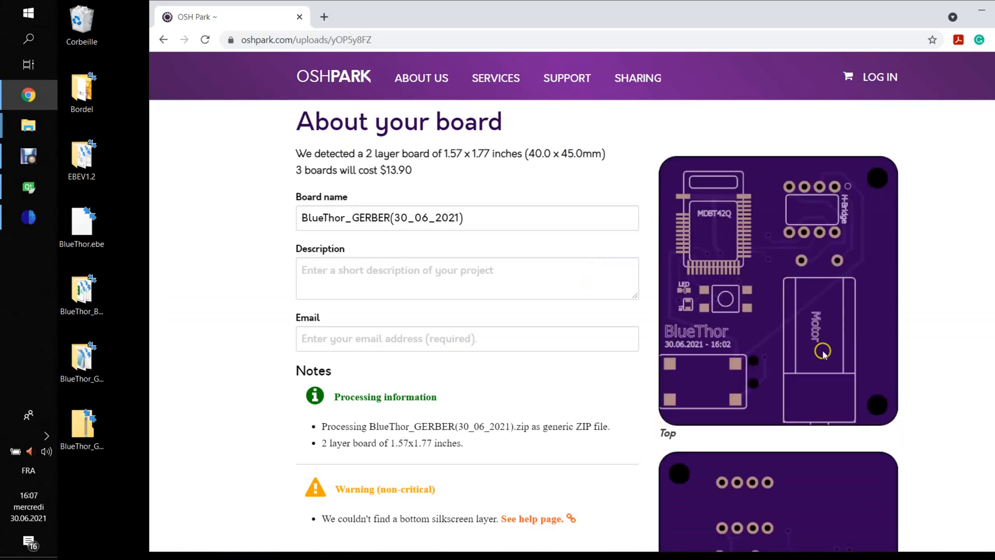
# - Examine the uploaded board's top and bottom previews and highlight the price for three boards
pyautogui.scroll(-4, 825, 352)
pyautogui.scroll(4, 824, 355)
pyautogui.moveTo(295, 170); pyautogui.dragTo(417, 174)
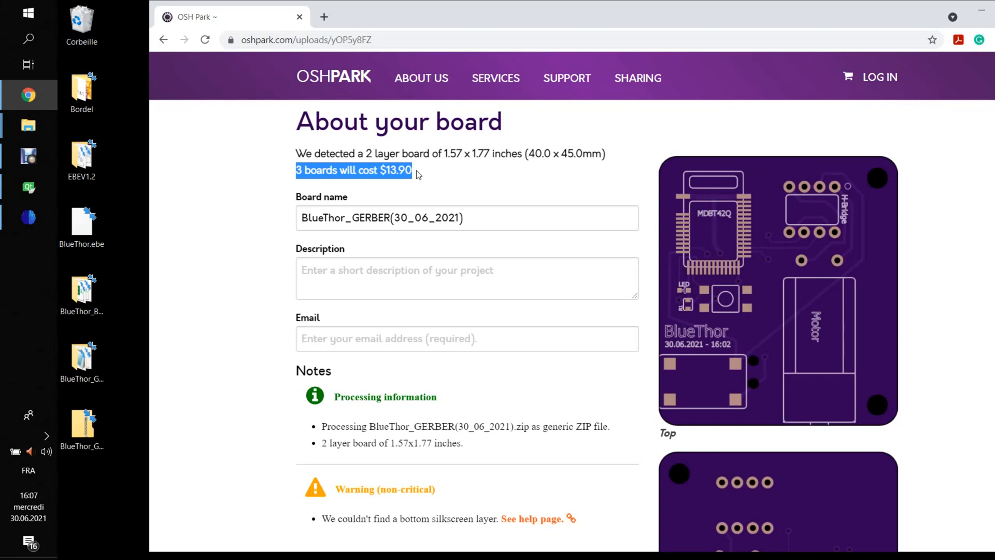
# - Fill in the contact's e-mail with the first saved suggestion and continue to the design verification page
pyautogui.scroll(-5, 498, 231)
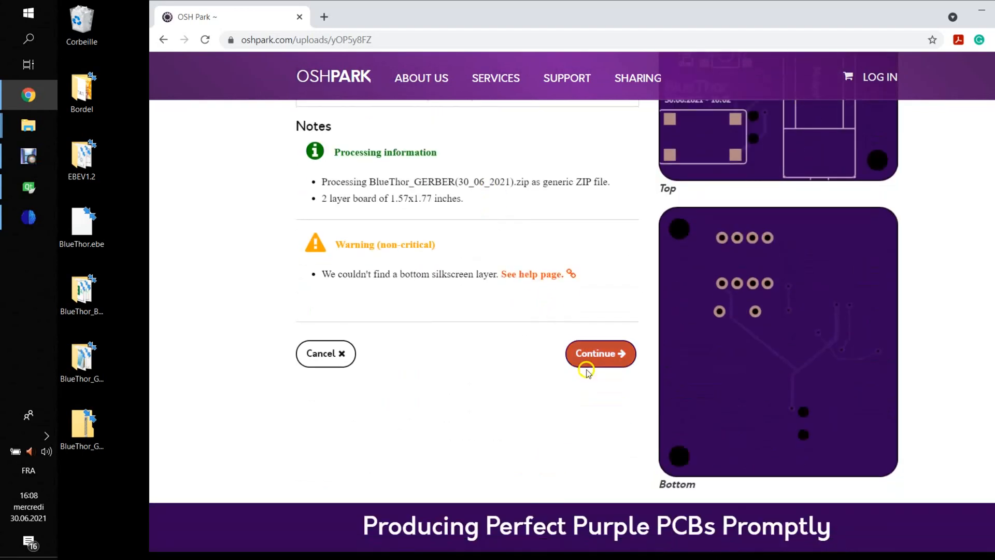
pyautogui.scroll(5, 539, 224)
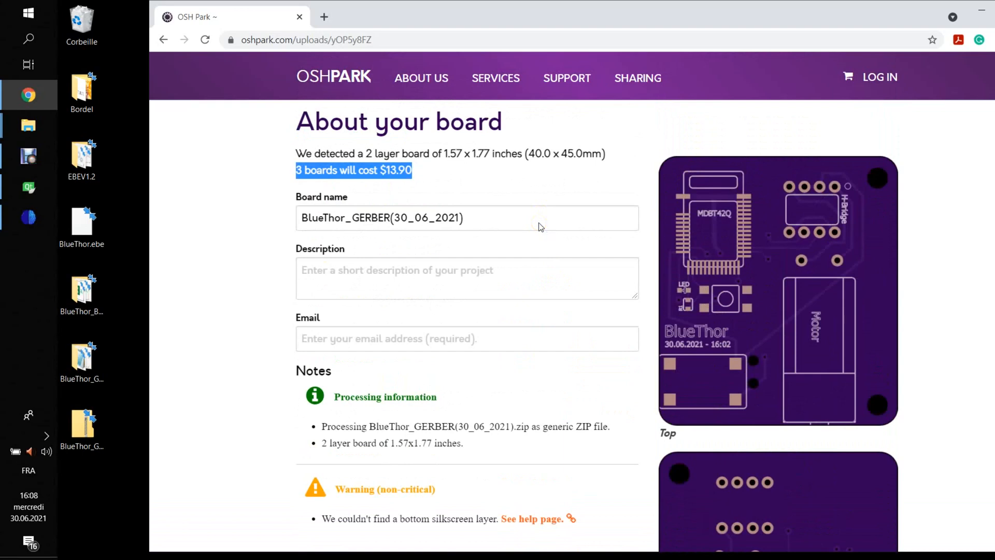
pyautogui.scroll(-1, 549, 228)
pyautogui.click(484, 301)
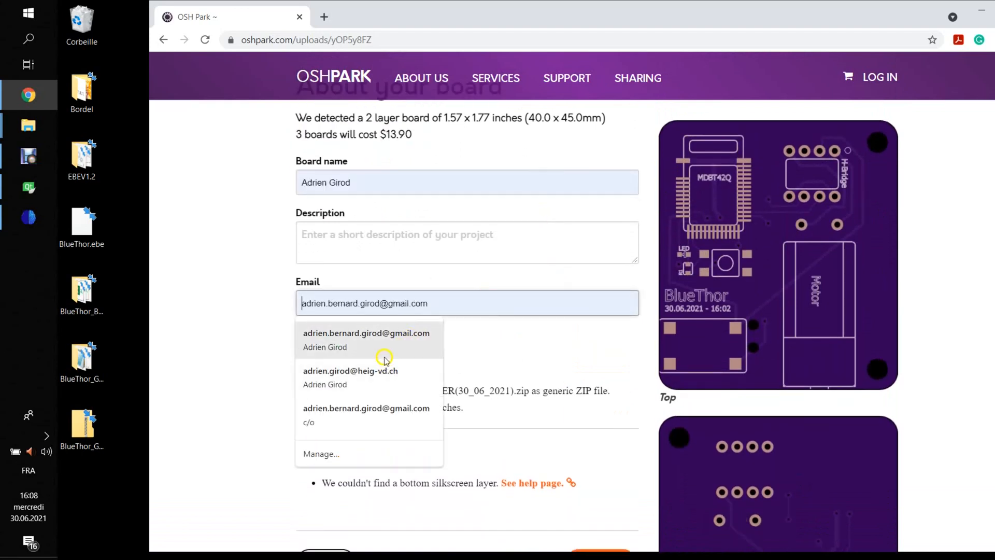
pyautogui.click(384, 346)
pyautogui.scroll(-10, 575, 321)
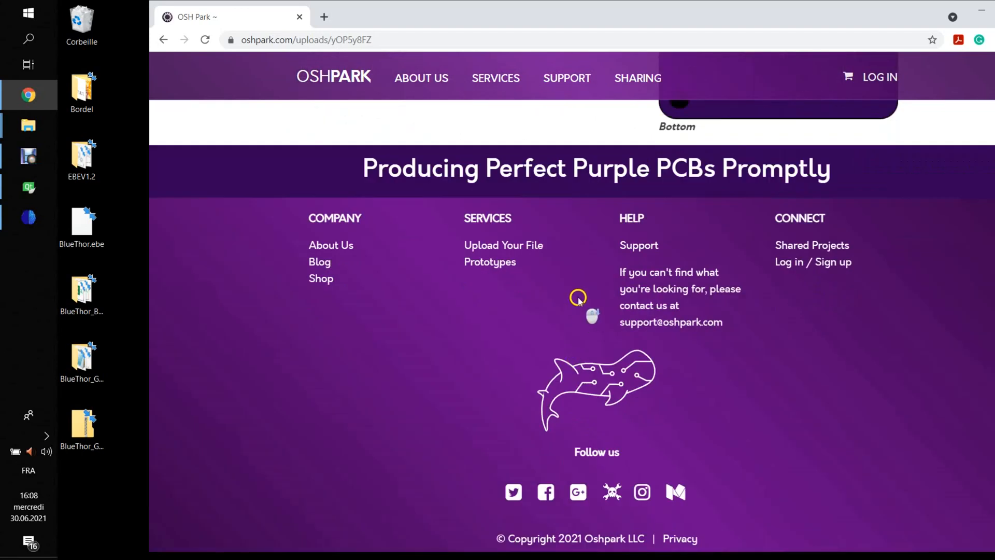
pyautogui.scroll(6, 579, 299)
pyautogui.click(585, 310)
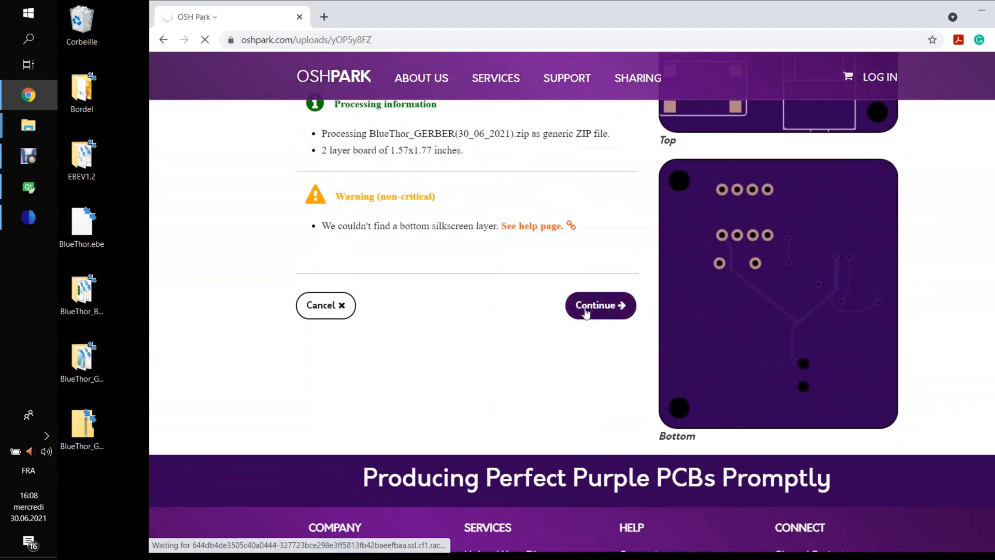
# - Examine the rendered copper, solder mask and silkscreen layers of the uploaded board, through to the order option
pyautogui.scroll(-6, 554, 344)
pyautogui.scroll(-20, 554, 344)
pyautogui.scroll(-8, 553, 344)
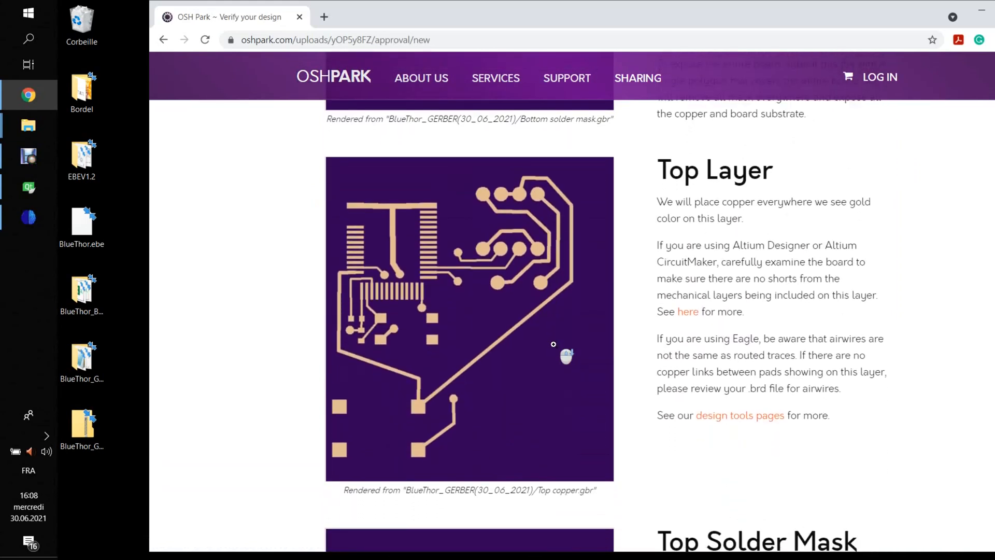
pyautogui.scroll(-10, 554, 345)
pyautogui.scroll(-10, 554, 344)
pyautogui.scroll(-2, 554, 344)
pyautogui.scroll(20, 553, 344)
pyautogui.scroll(6, 554, 344)
pyautogui.scroll(-20, 554, 344)
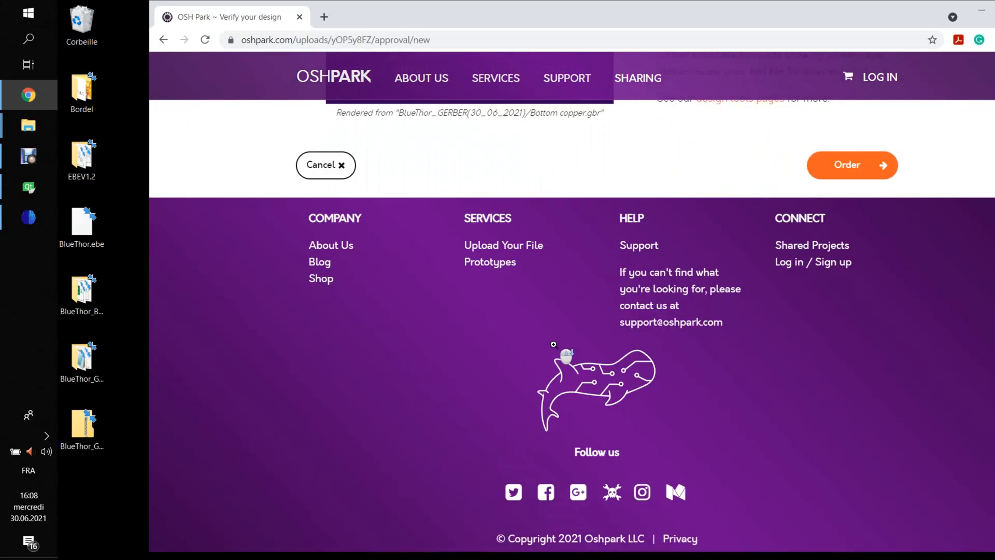
pyautogui.scroll(20, 554, 344)
pyautogui.scroll(1, 554, 344)
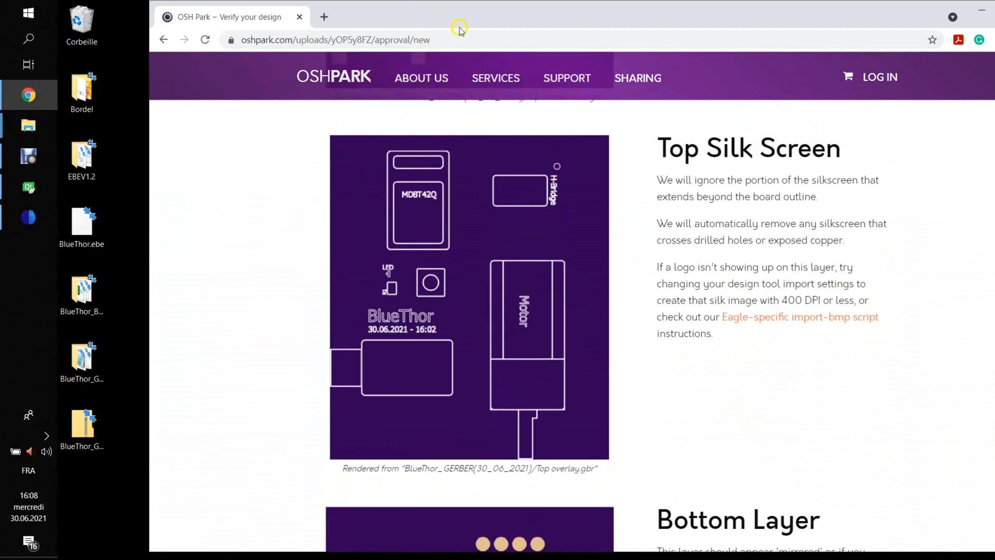
# - Minimize Chrome and switch back to the BlueThor layout in Electronic Brain for Everyone
pyautogui.doubleClick(430, 20)
pyautogui.click(930, 54)
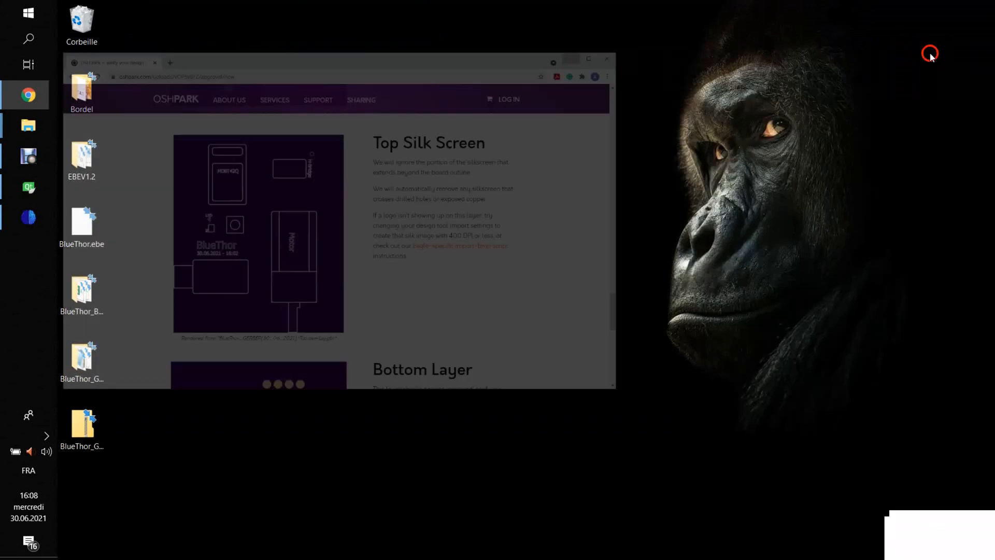
pyautogui.click(28, 217)
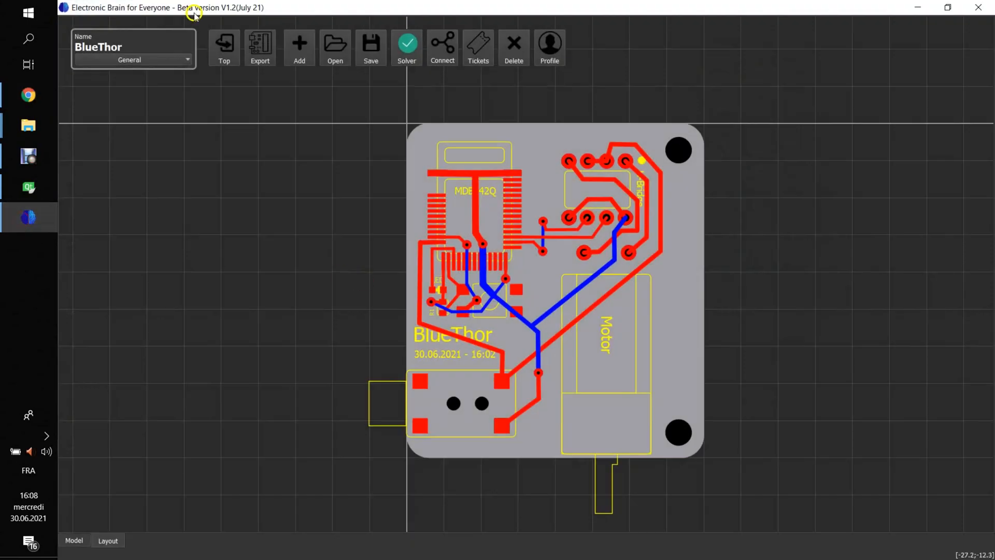
# - Open the board's Custom drill (gCode) export and enlarge it to show the layer assignments and both side previews
pyautogui.click(259, 46)
pyautogui.click(145, 178)
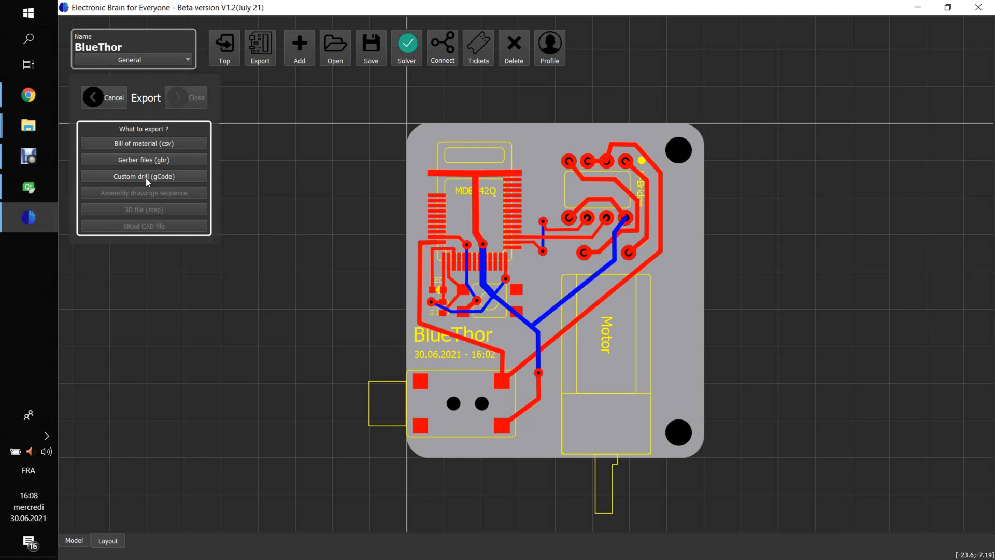
pyautogui.click(147, 178)
pyautogui.moveTo(206, 290); pyautogui.dragTo(751, 537)
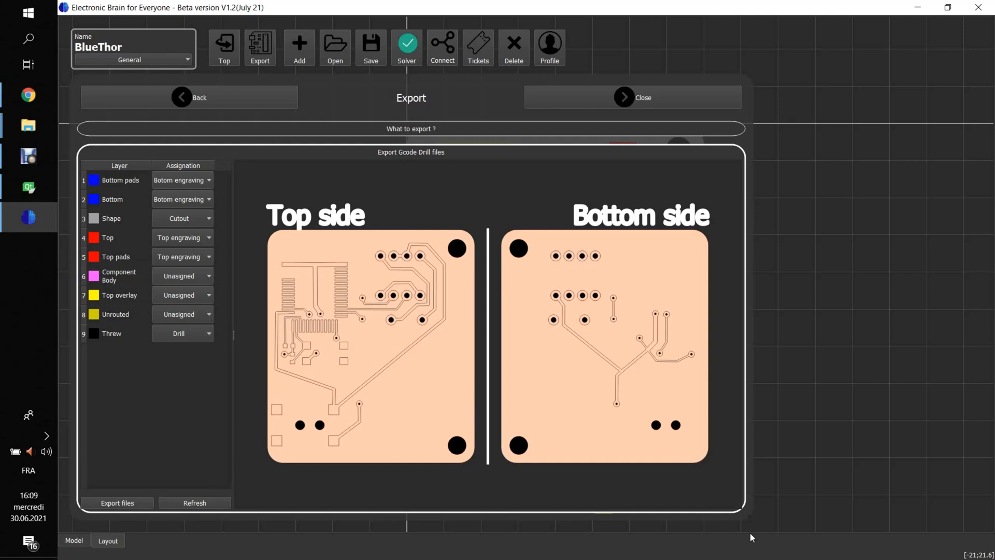
# - View the job and tool settings of the Component Body and Top layers, and close the export without saving files
pyautogui.click(138, 272)
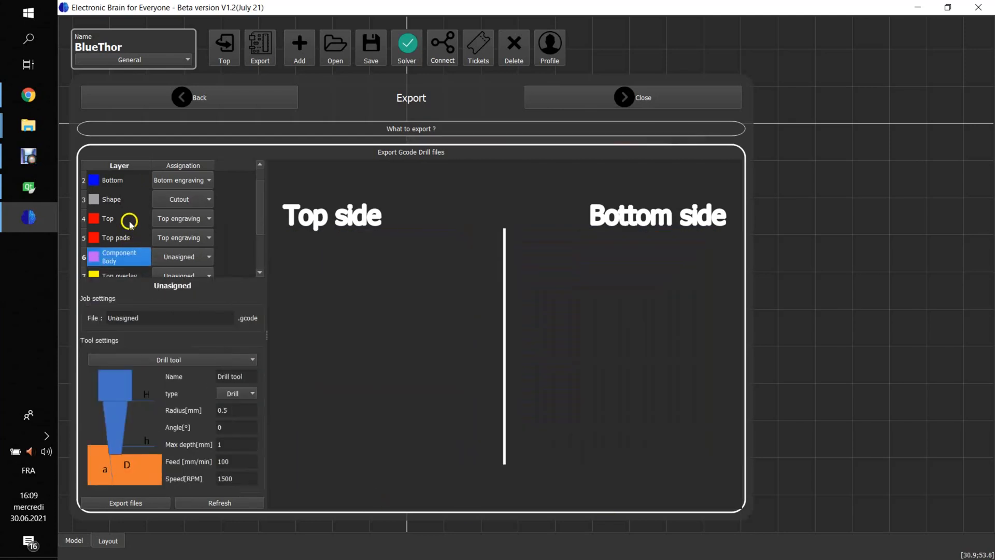
pyautogui.click(124, 218)
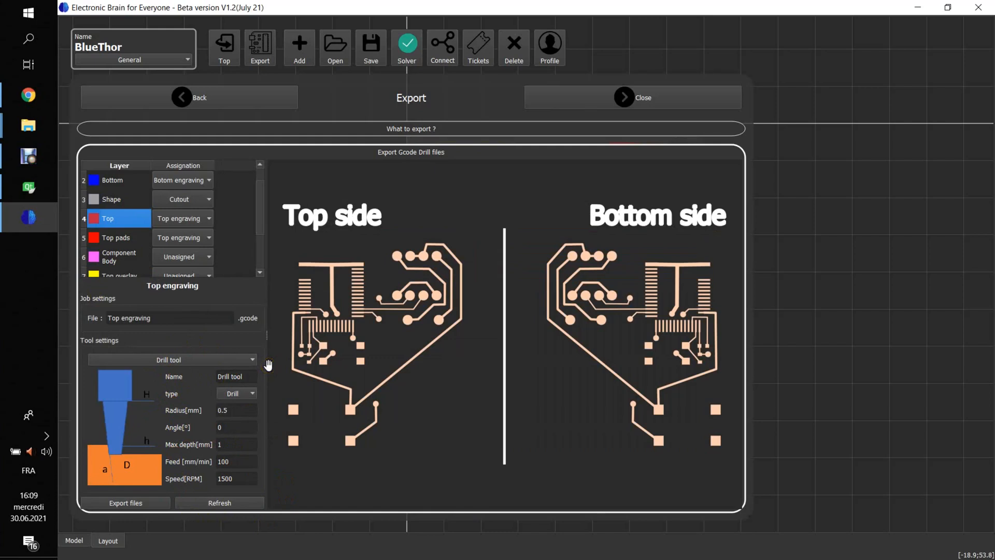
pyautogui.click(548, 91)
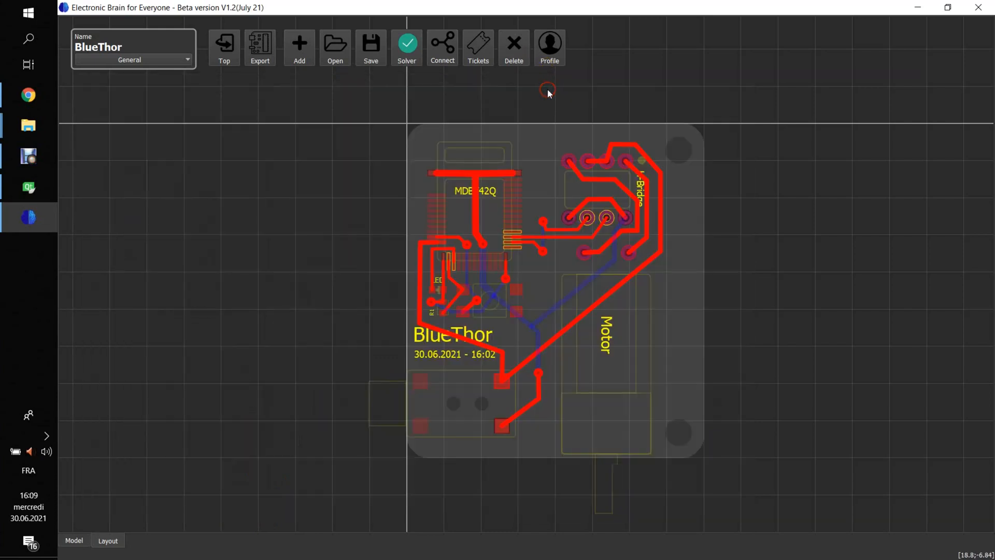
pyautogui.moveTo(646, 101); pyautogui.dragTo(747, 98)
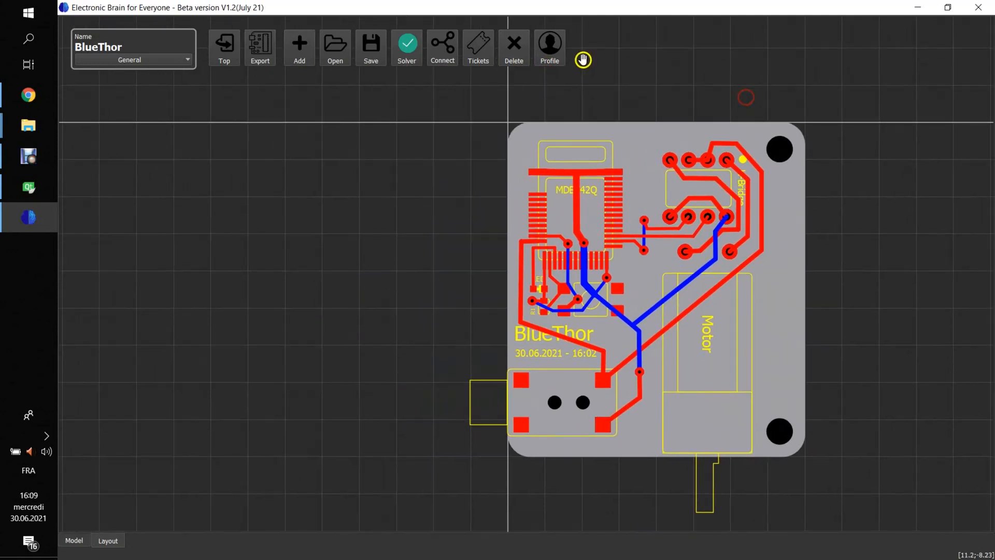
# - Open the profile's CNC machine tool list, view the Drill tool and Draw pen settings, and widen the settings area
pyautogui.click(553, 47)
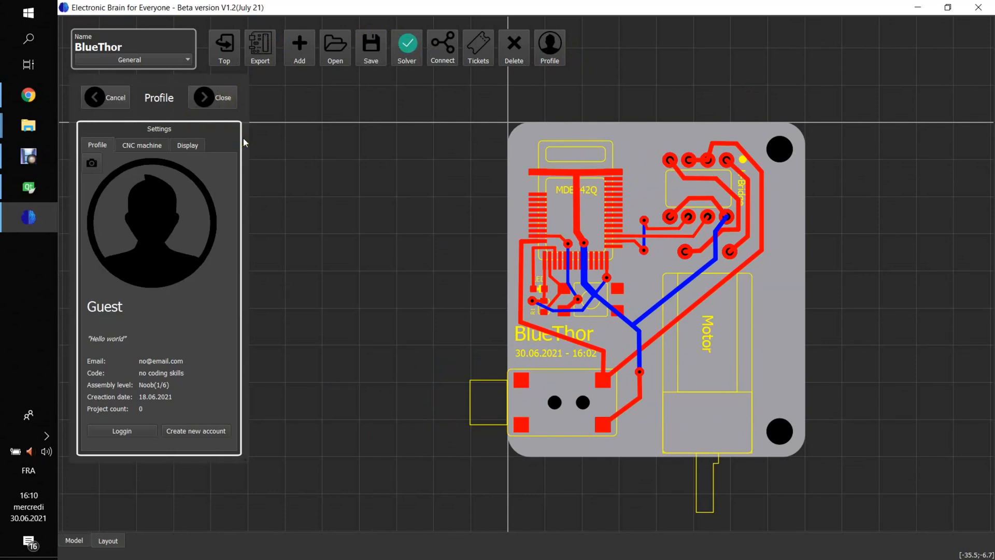
pyautogui.click(148, 143)
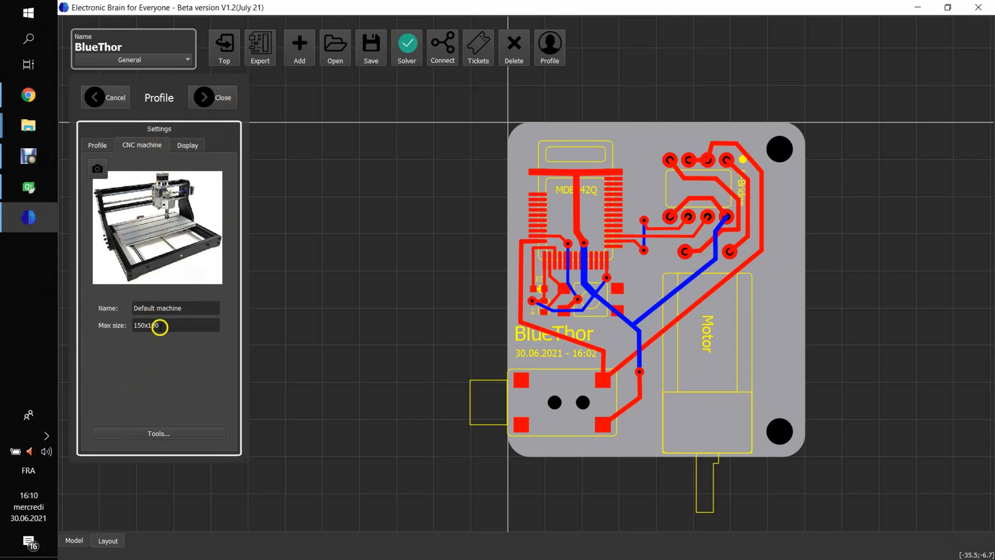
pyautogui.click(169, 433)
pyautogui.click(144, 176)
pyautogui.click(141, 168)
pyautogui.click(141, 177)
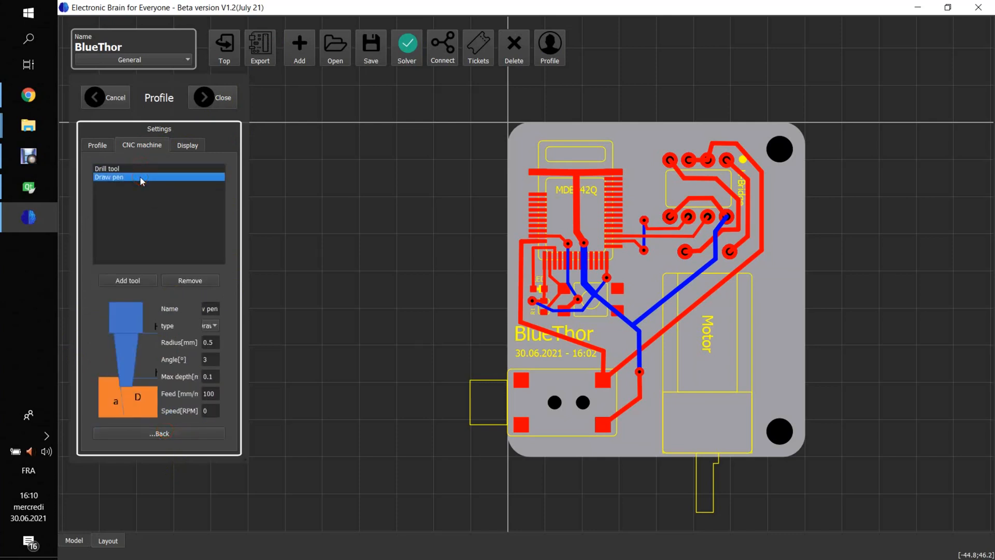
pyautogui.moveTo(242, 456); pyautogui.dragTo(310, 466)
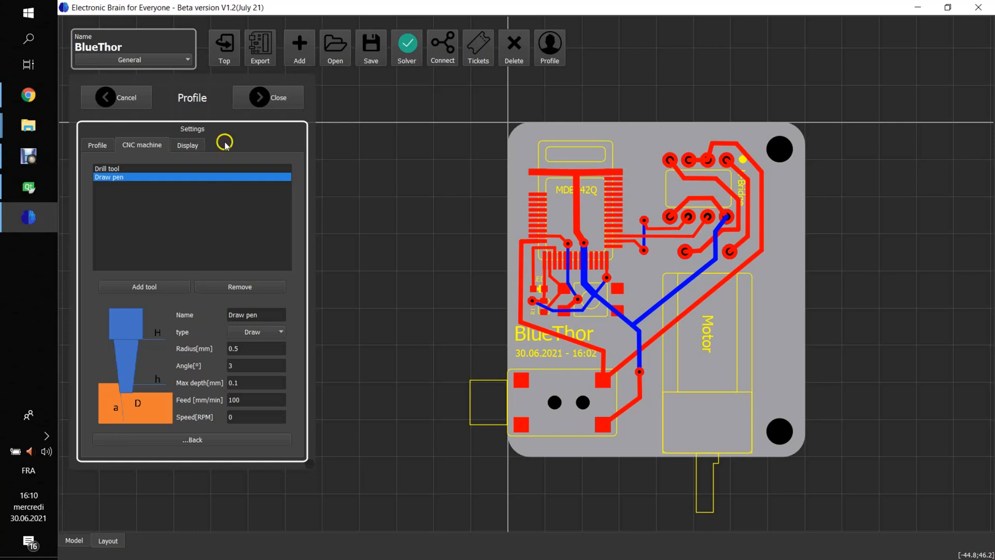
pyautogui.moveTo(423, 180); pyautogui.dragTo(427, 180)
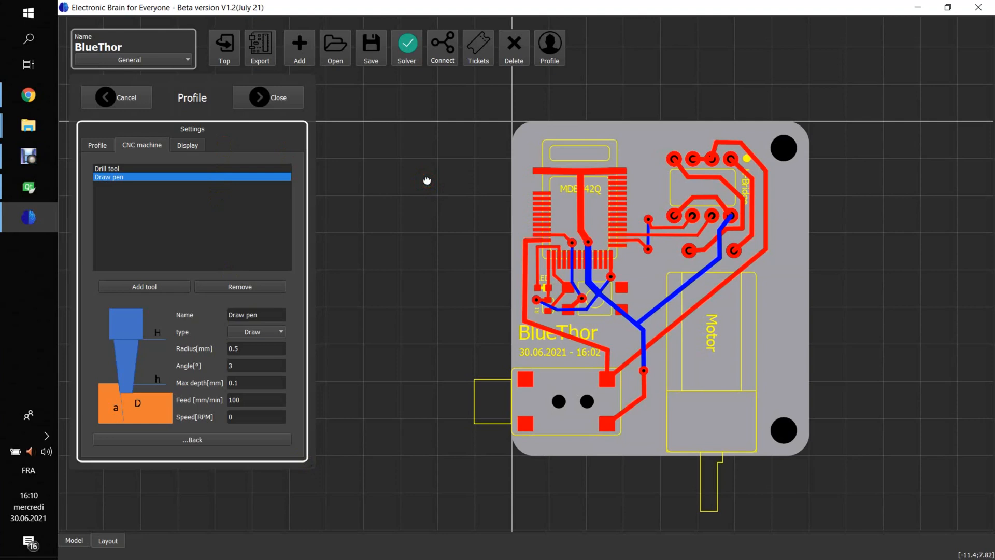
# - Set the application's display theme to White mode
pyautogui.click(195, 145)
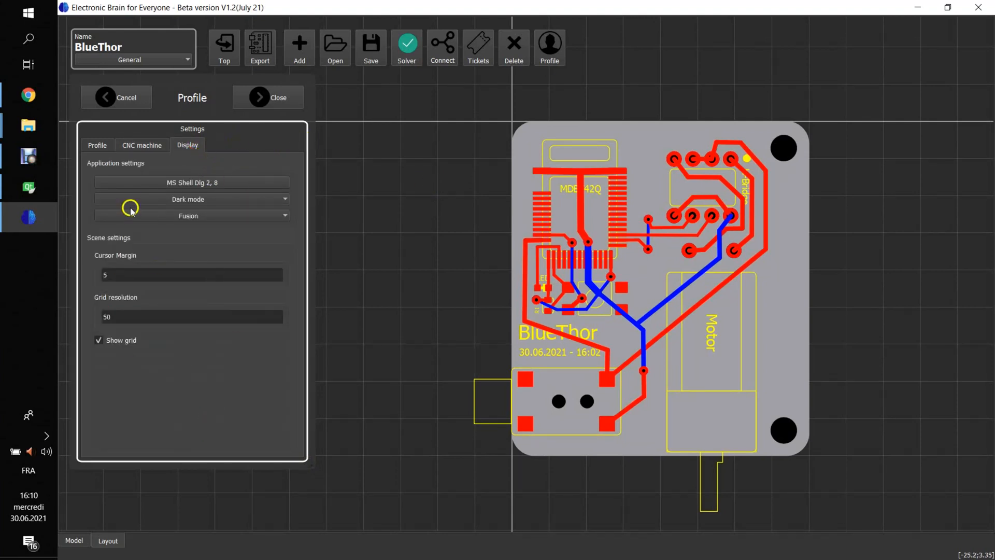
pyautogui.moveTo(411, 329); pyautogui.dragTo(402, 315)
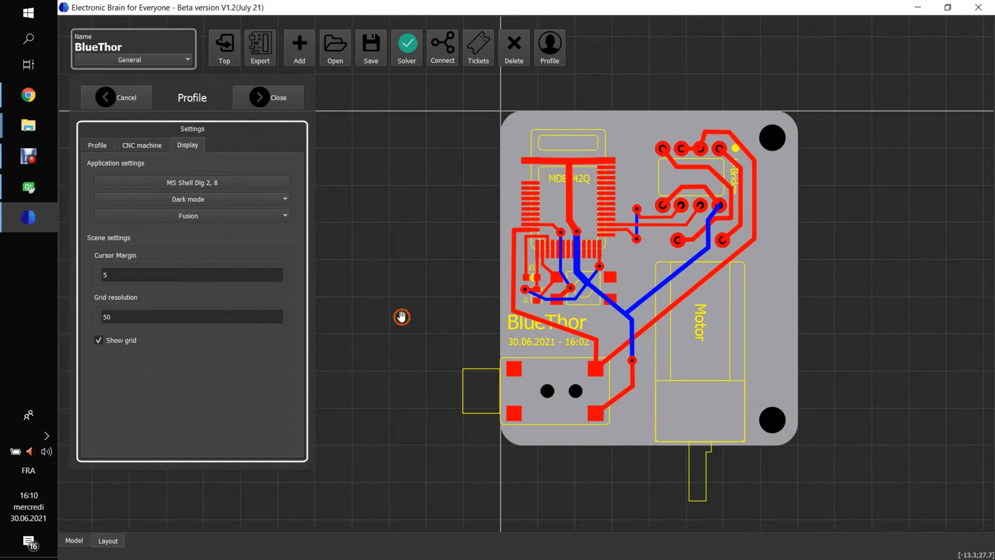
pyautogui.click(189, 202)
pyautogui.click(168, 223)
pyautogui.moveTo(393, 254); pyautogui.dragTo(371, 254)
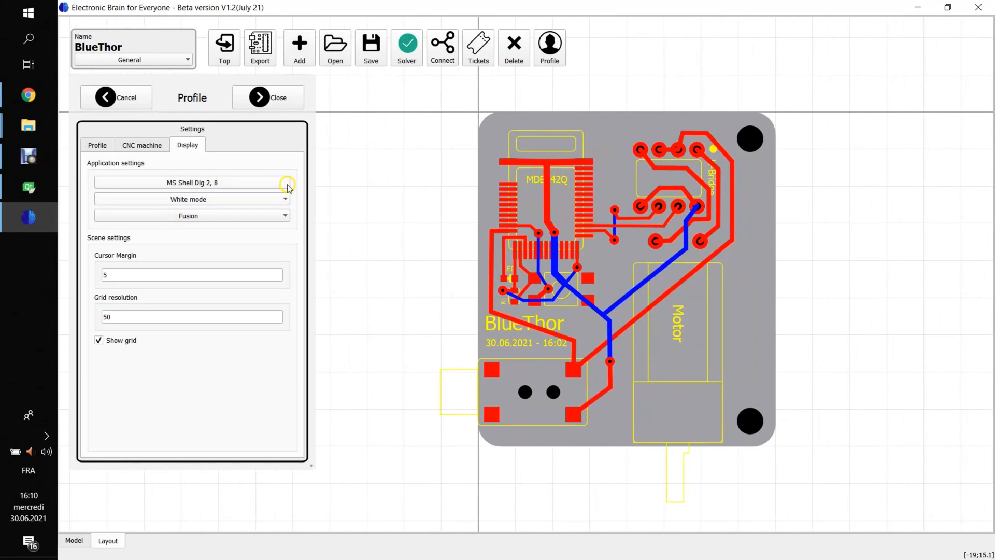
# - Set the application's display theme back to Dark mode and close the profile settings
pyautogui.click(269, 203)
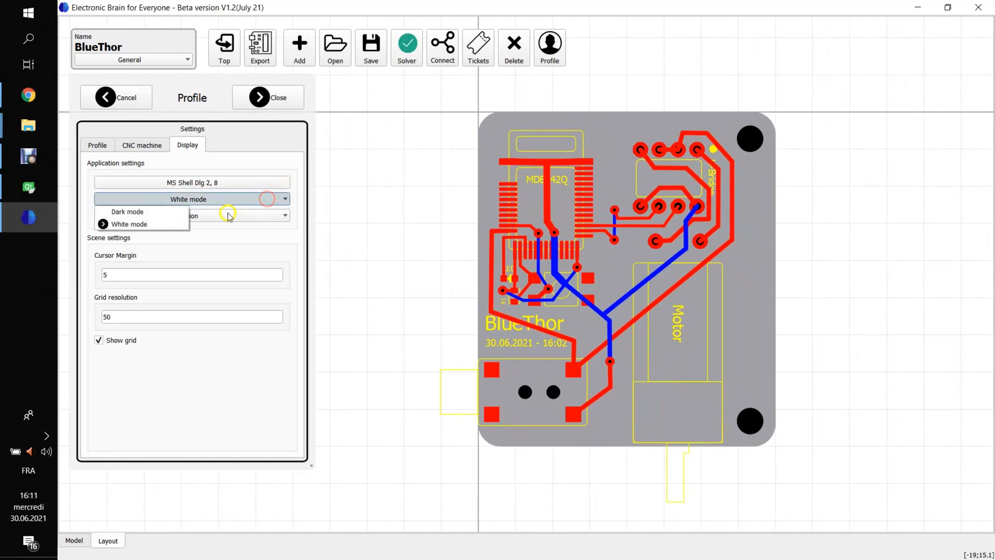
pyautogui.click(156, 211)
pyautogui.moveTo(410, 233); pyautogui.dragTo(407, 233)
pyautogui.click(271, 99)
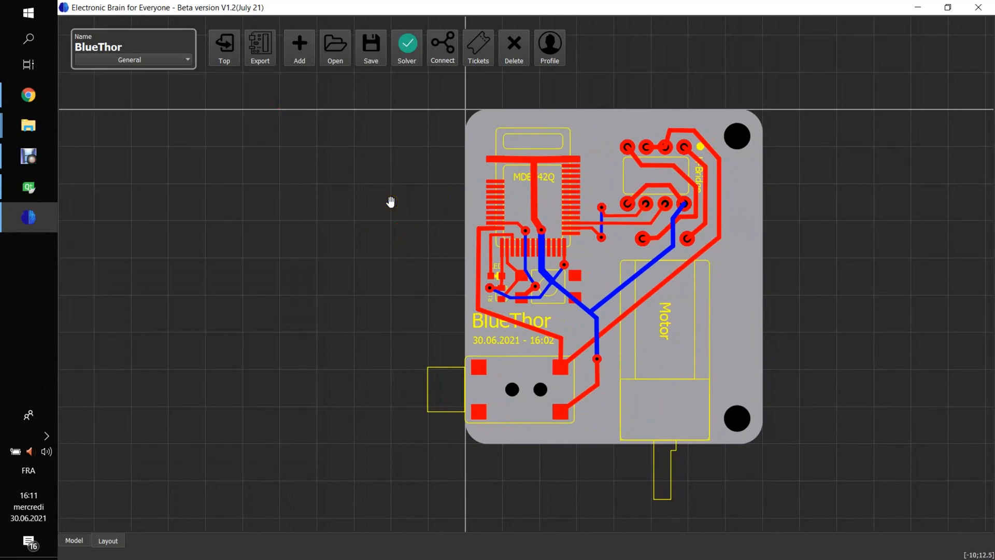